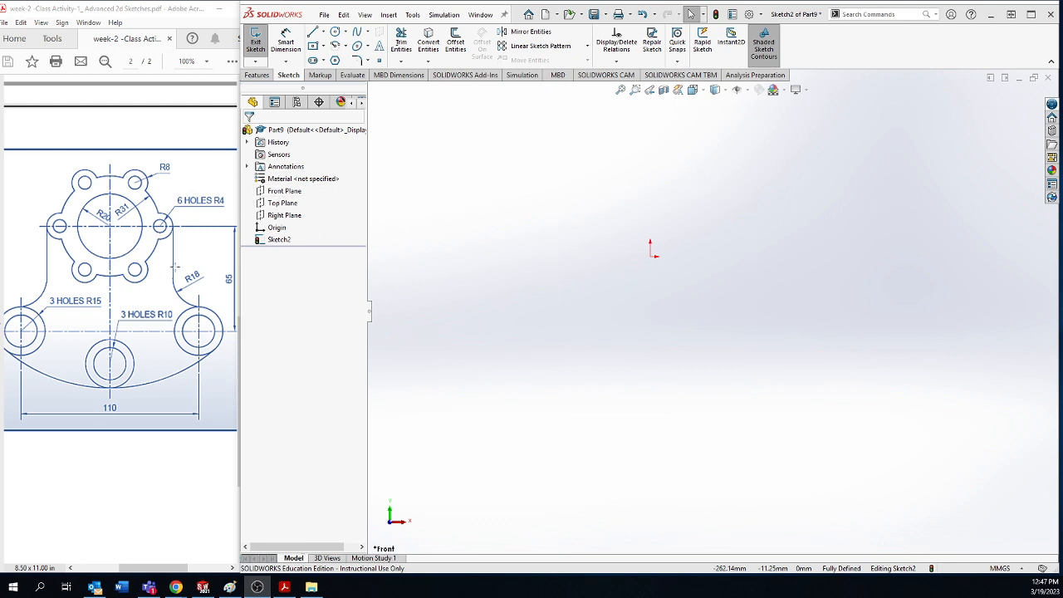
{"action": "right_click", "coordinate": [279, 192]}
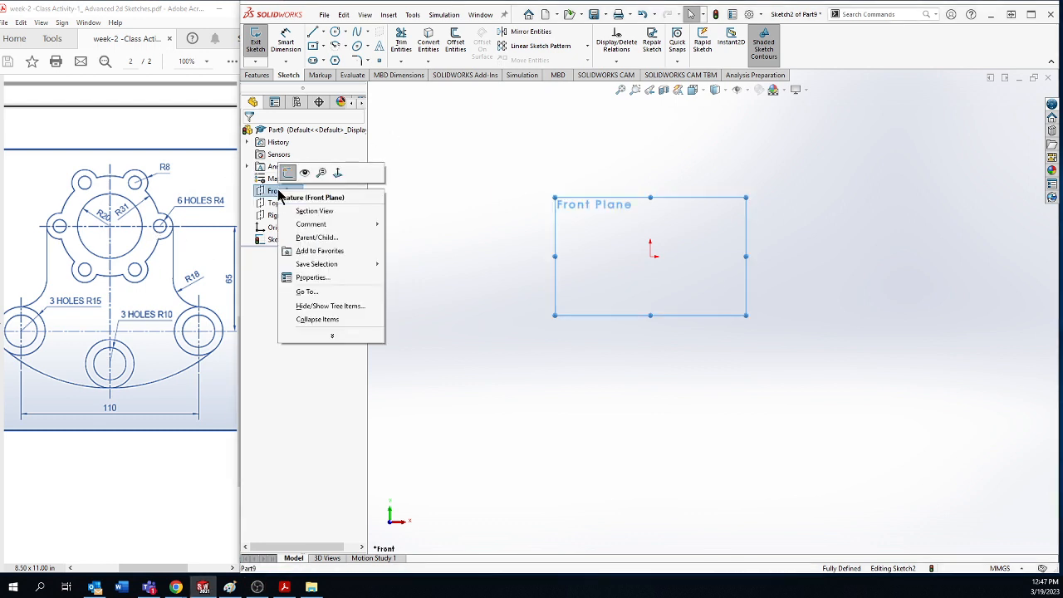
{"action": "left_click", "coordinate": [1016, 570]}
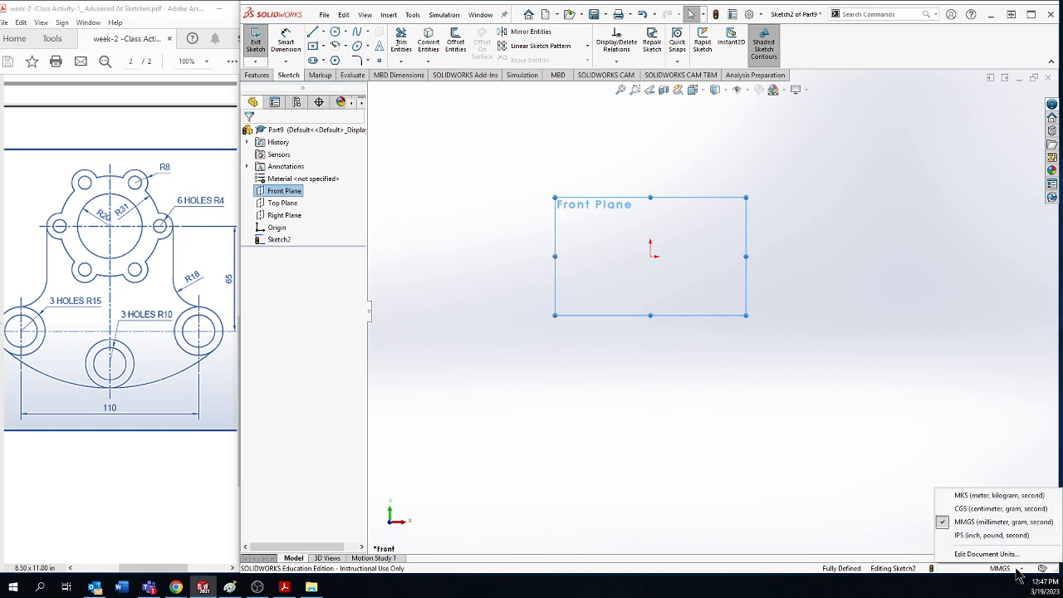
{"action": "right_click", "coordinate": [268, 191]}
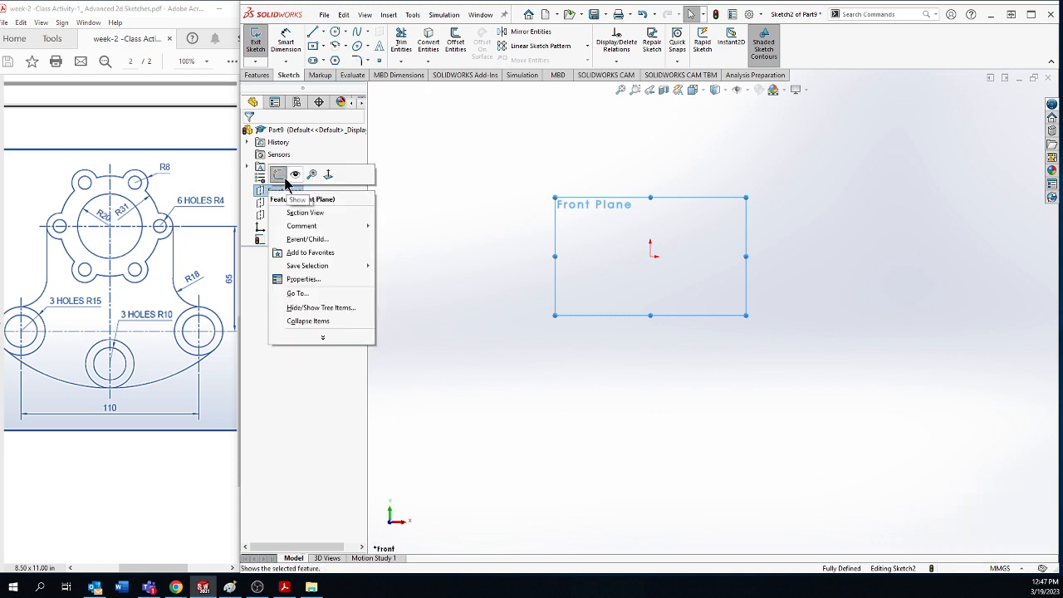
{"action": "left_click", "coordinate": [275, 171]}
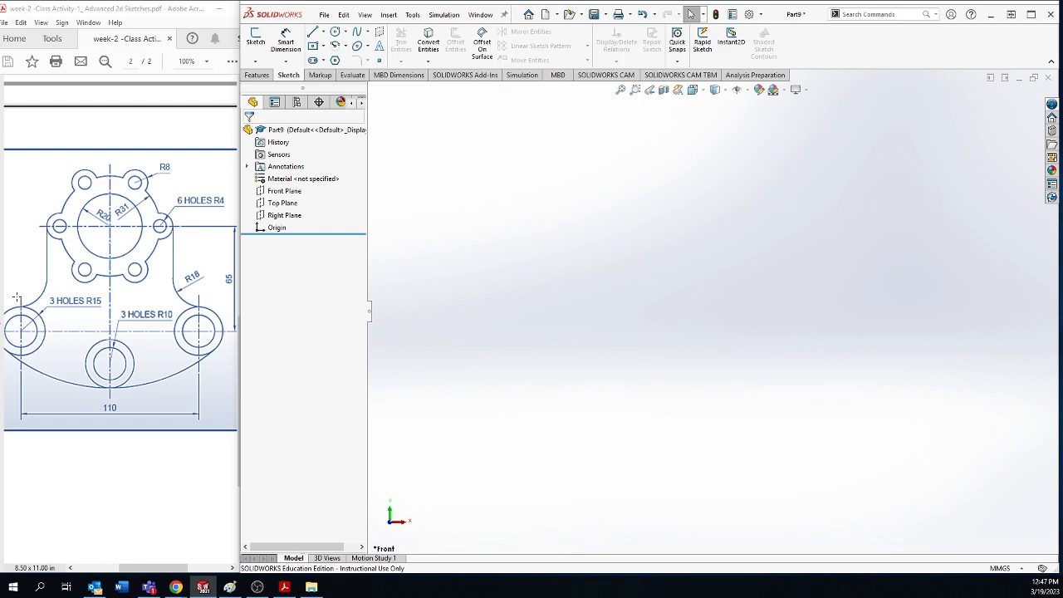
Start a sketch on the Front Plane and draw a vertical centerline through the origin, extending farther below it than above.
{"action": "right_click", "coordinate": [285, 191]}
{"action": "left_click", "coordinate": [304, 169]}
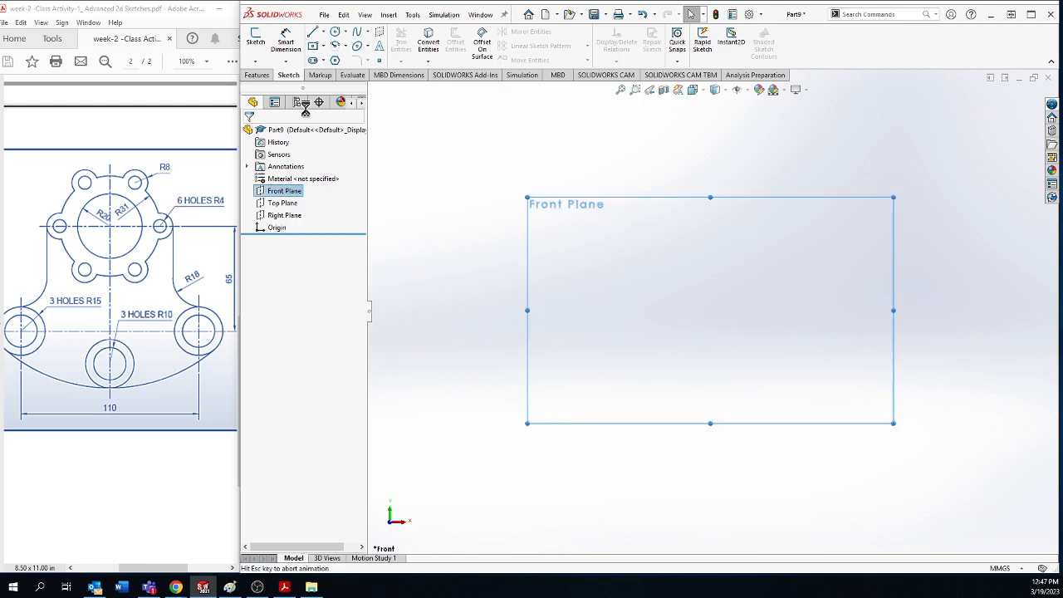
{"action": "left_click", "coordinate": [320, 32]}
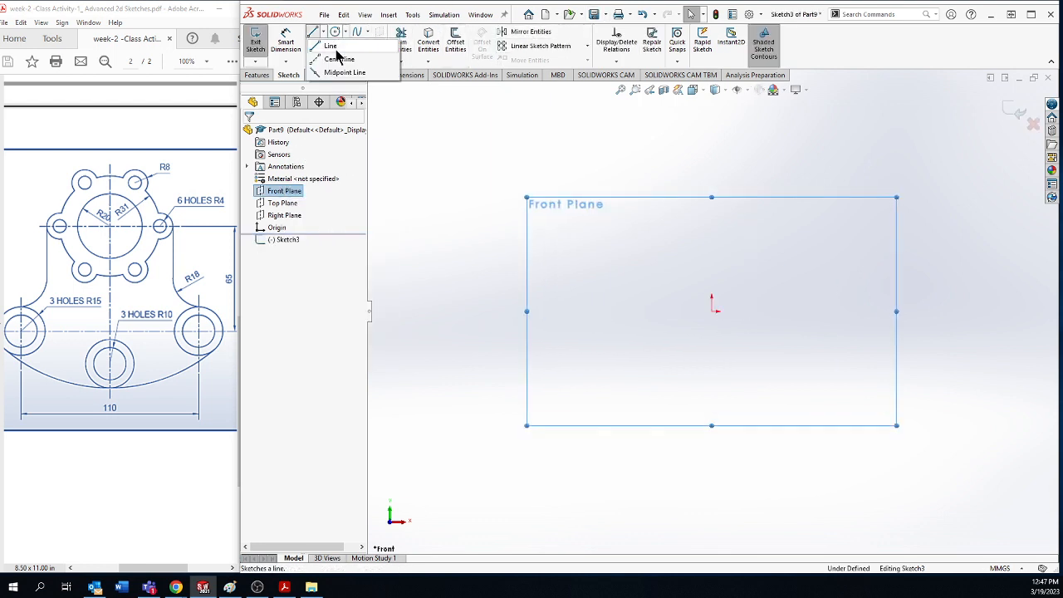
{"action": "left_click", "coordinate": [336, 62]}
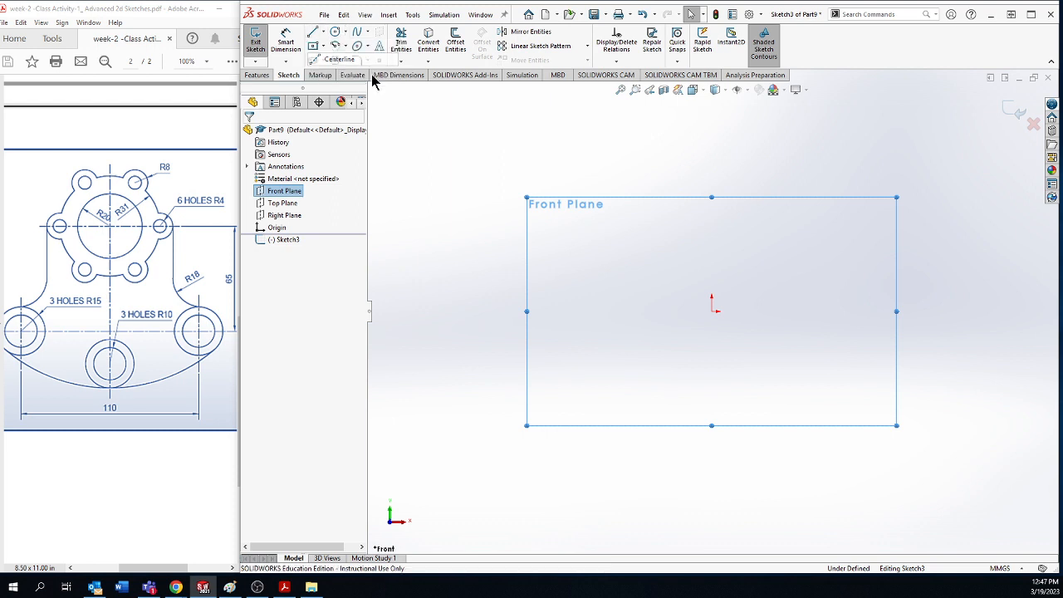
{"action": "left_click", "coordinate": [712, 200]}
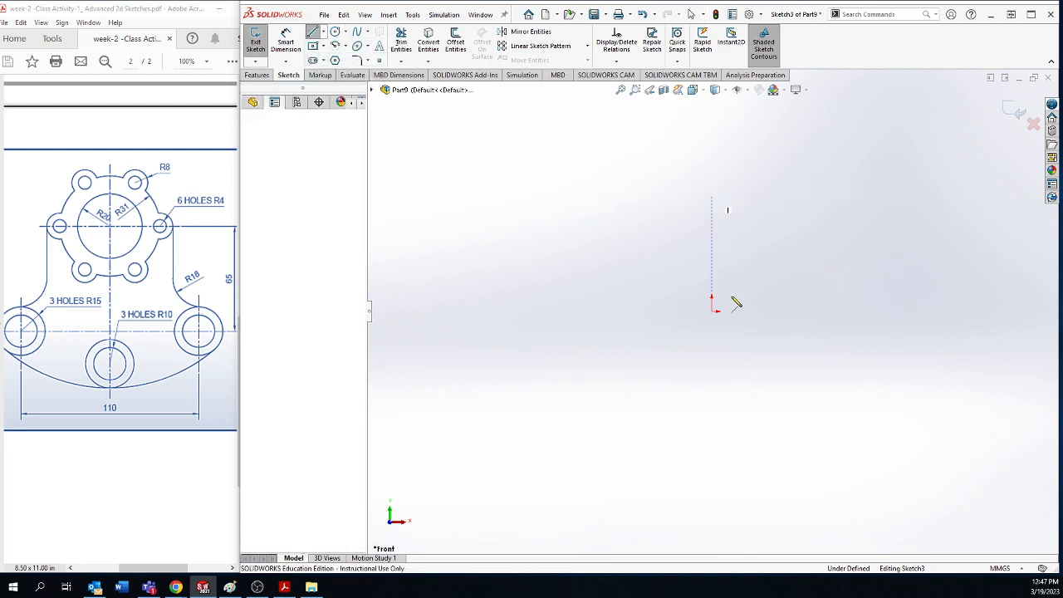
{"action": "left_click", "coordinate": [712, 503]}
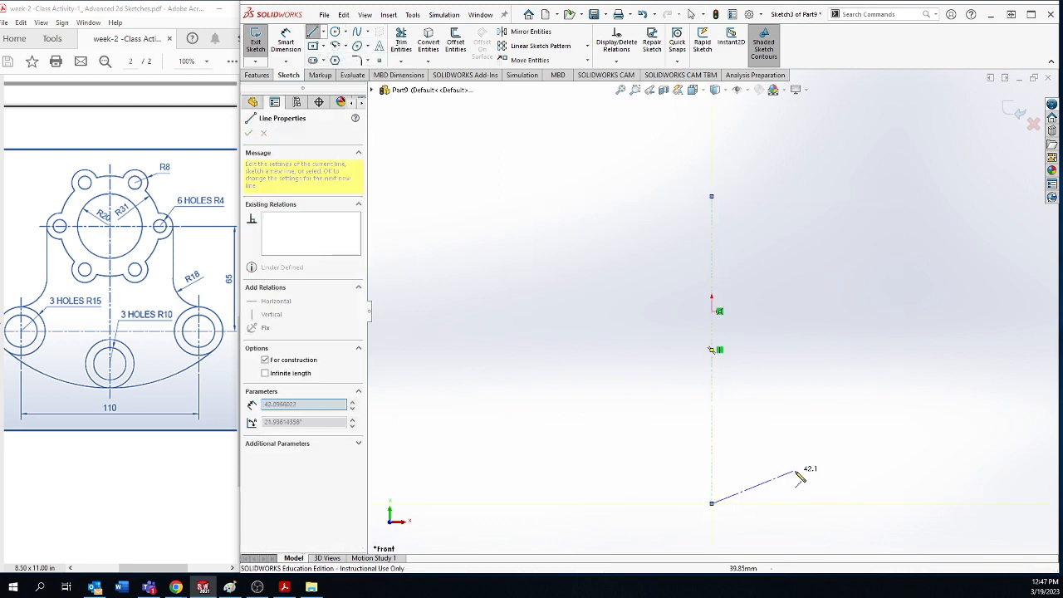
{"action": "right_click", "coordinate": [801, 465]}
{"action": "left_click", "coordinate": [833, 473]}
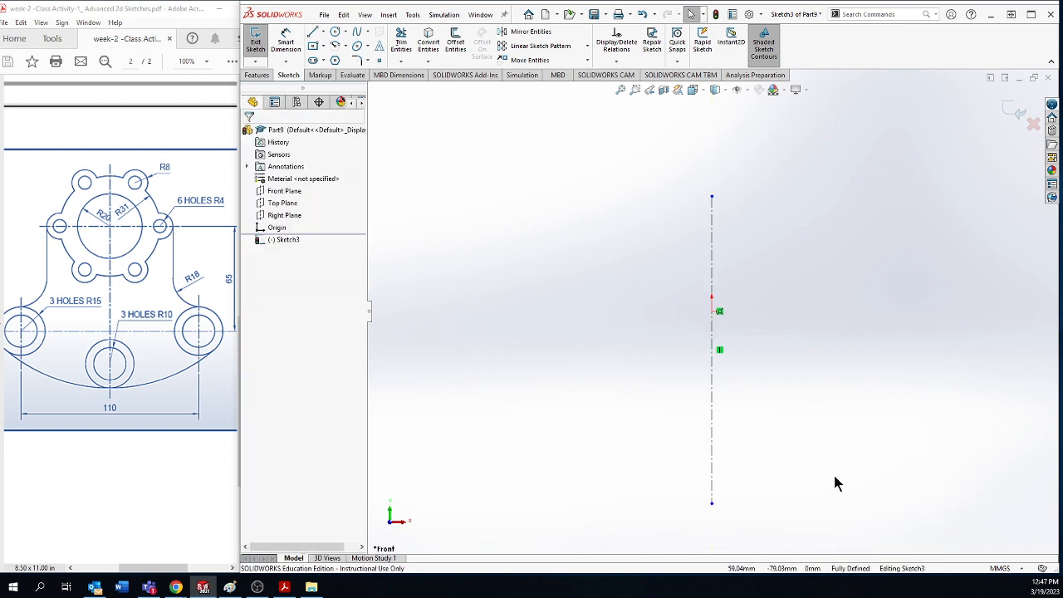
Draw a horizontal centerline about 215 mm long, about 66 mm below the origin, crossing the vertical centerline.
{"action": "left_click", "coordinate": [324, 33]}
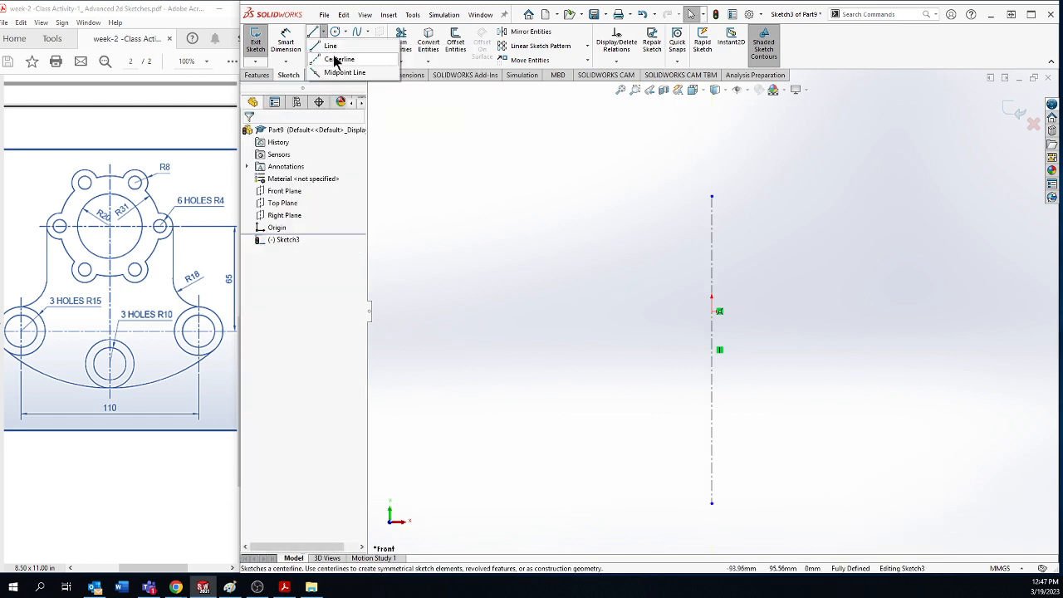
{"action": "left_click", "coordinate": [343, 60]}
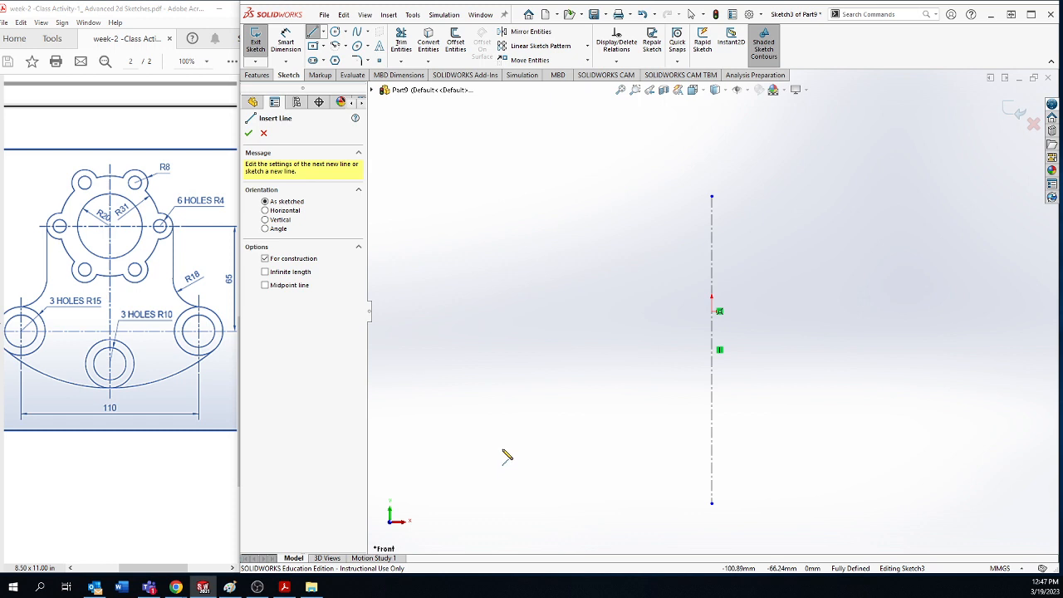
{"action": "left_click", "coordinate": [502, 449]}
{"action": "left_click", "coordinate": [948, 449]}
{"action": "right_click", "coordinate": [949, 449]}
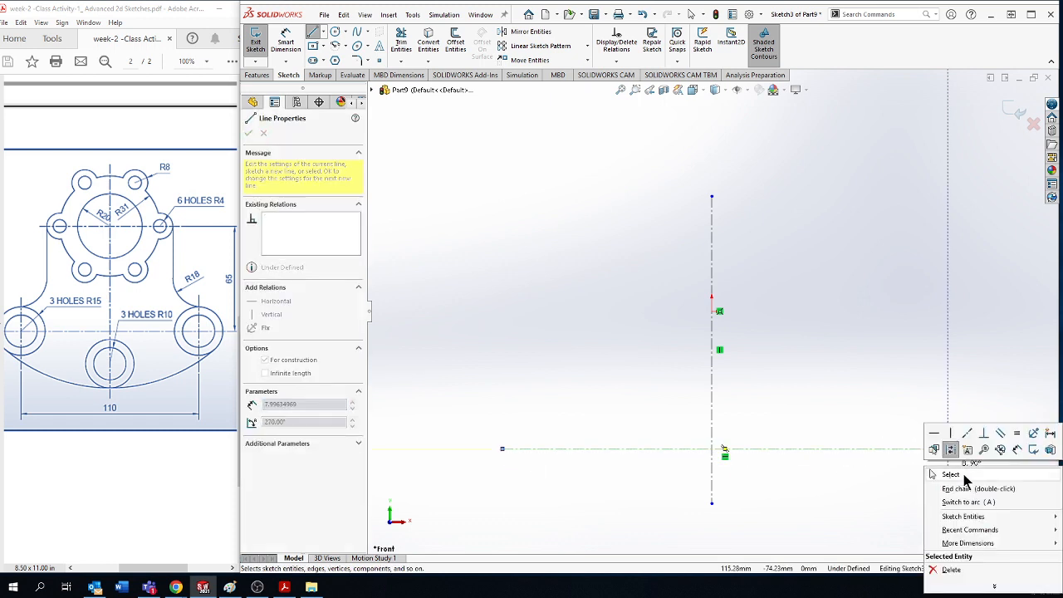
{"action": "left_click", "coordinate": [947, 474]}
Draw a short vertical centerline about 47 mm long across the lower horizontal centerline, about 73 mm left of the origin.
{"action": "left_click", "coordinate": [324, 33]}
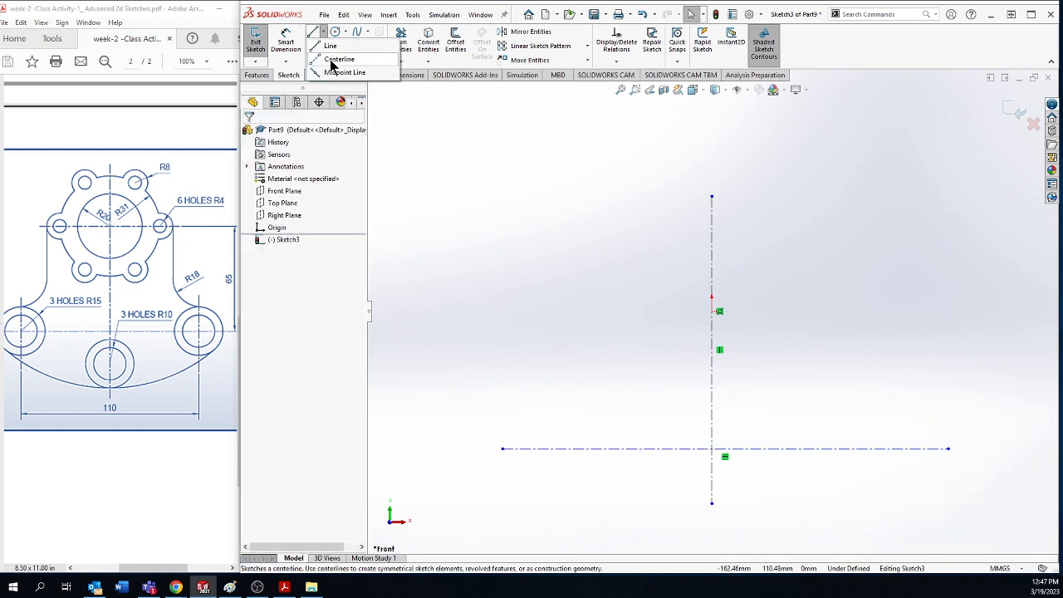
{"action": "left_click", "coordinate": [339, 60]}
{"action": "left_click", "coordinate": [557, 399]}
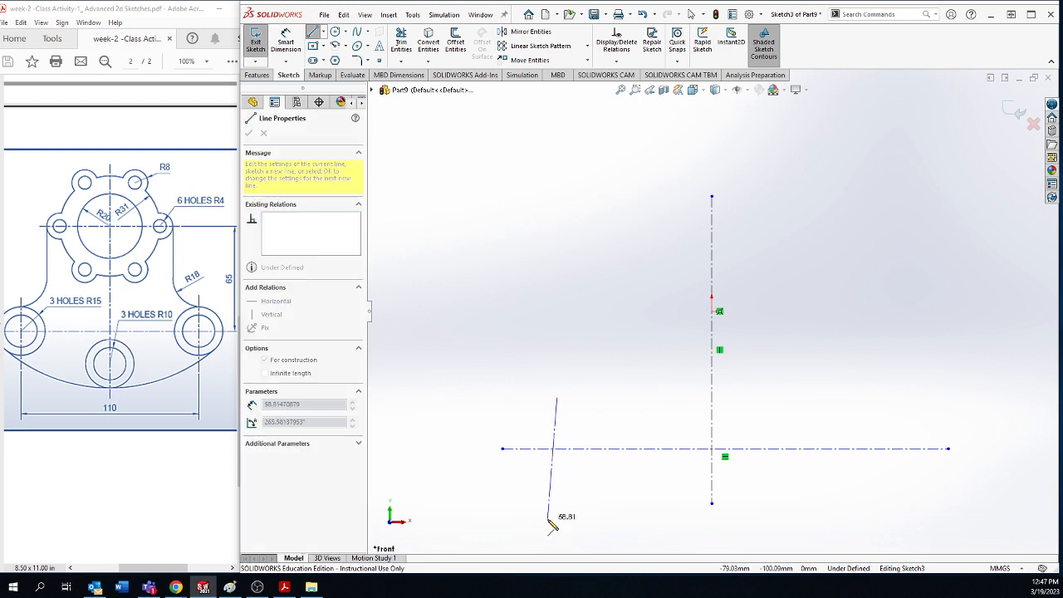
{"action": "left_click", "coordinate": [557, 497]}
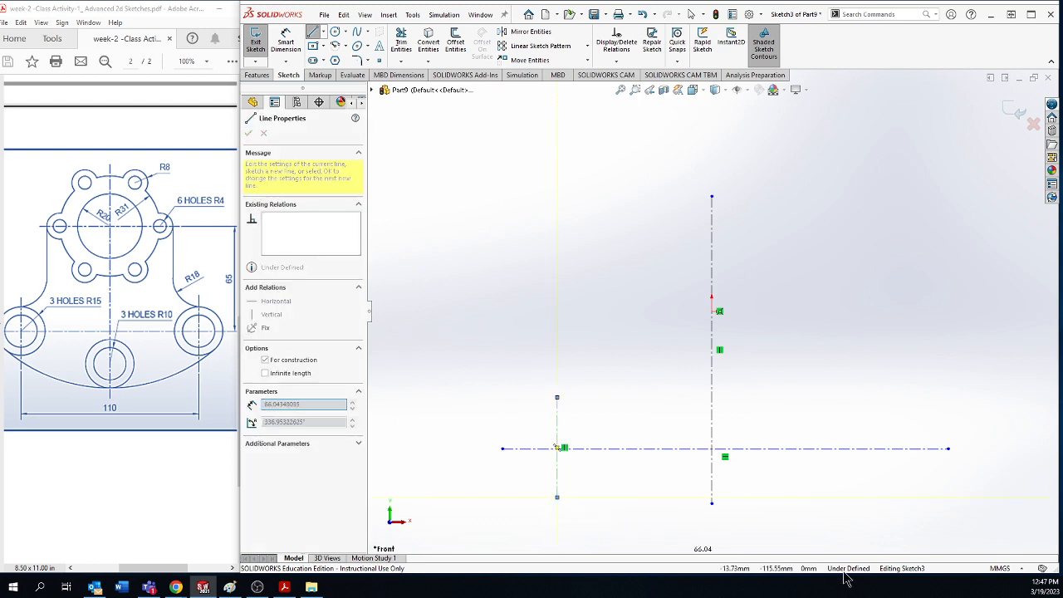
{"action": "right_click", "coordinate": [783, 344]}
{"action": "left_click", "coordinate": [800, 357]}
Draw a second short vertical centerline about 50 mm long across the horizontal one's right portion, about 153 mm from the left short centerline.
{"action": "left_click", "coordinate": [323, 33]}
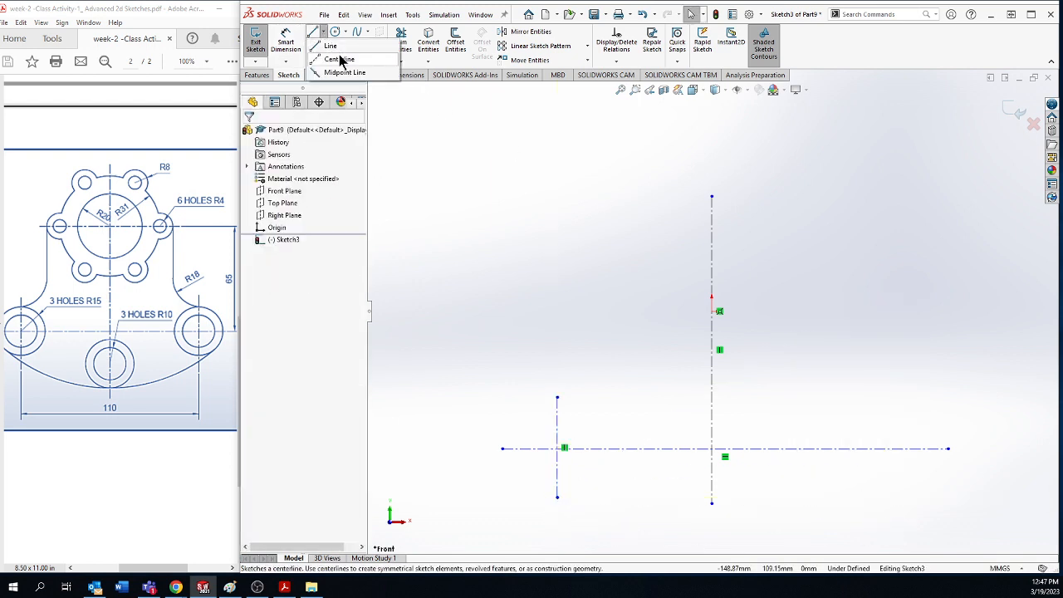
{"action": "left_click", "coordinate": [339, 60]}
{"action": "left_click", "coordinate": [880, 403]}
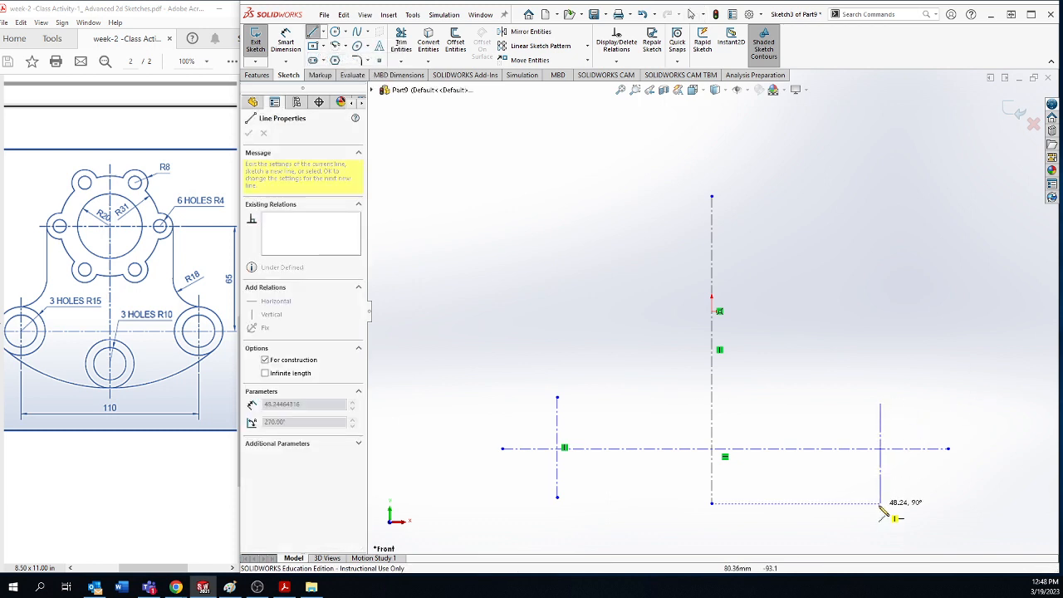
{"action": "left_click", "coordinate": [881, 508]}
{"action": "right_click", "coordinate": [924, 356]}
{"action": "left_click", "coordinate": [951, 363]}
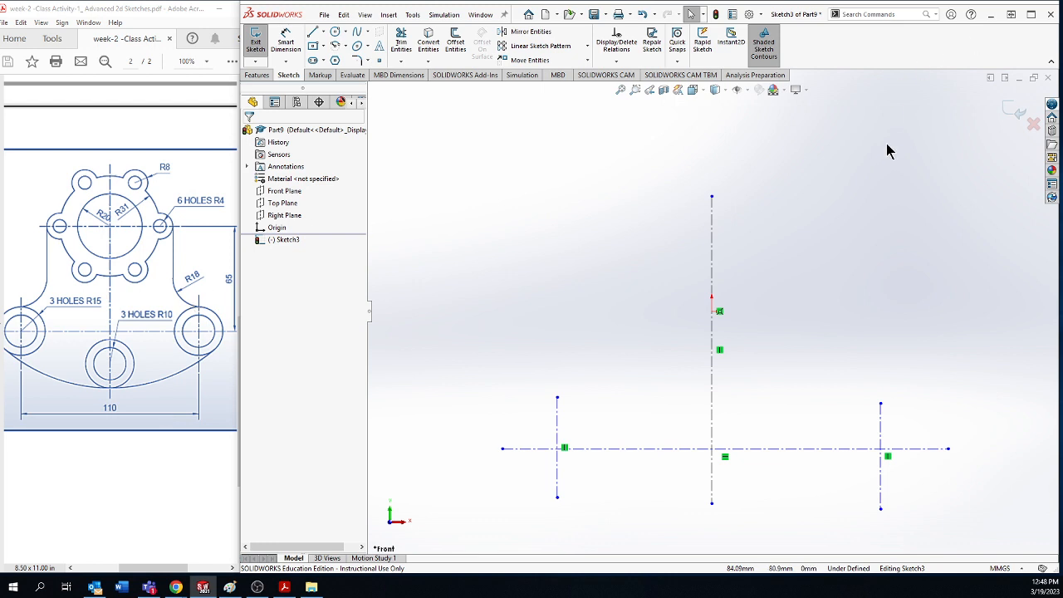
Draw a horizontal centerline through the origin, crossing the long vertical centerline and extending farther to its right.
{"action": "left_click", "coordinate": [321, 32]}
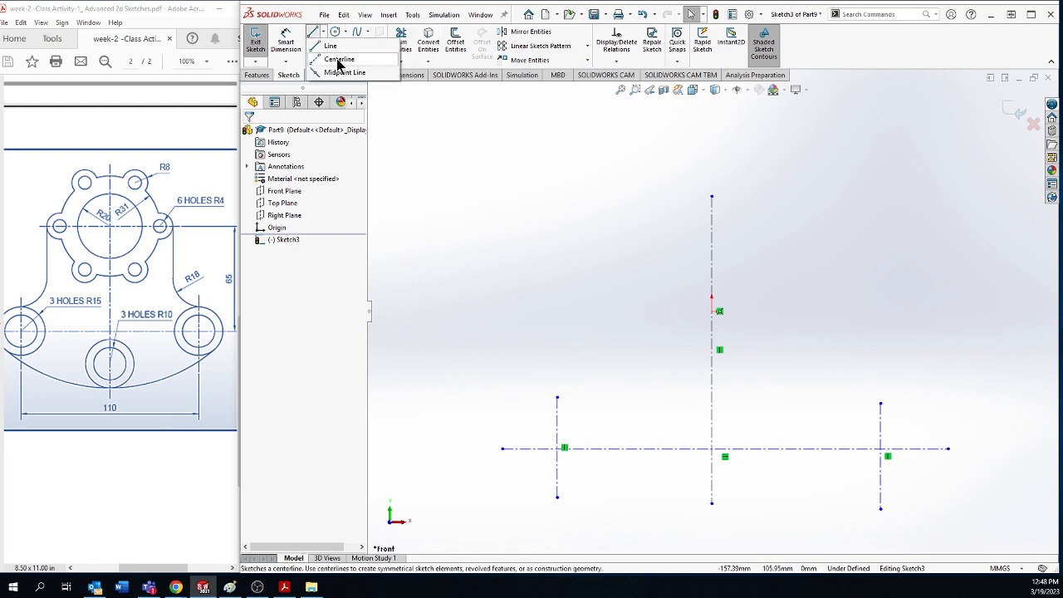
{"action": "left_click", "coordinate": [337, 61]}
{"action": "left_click", "coordinate": [628, 311]}
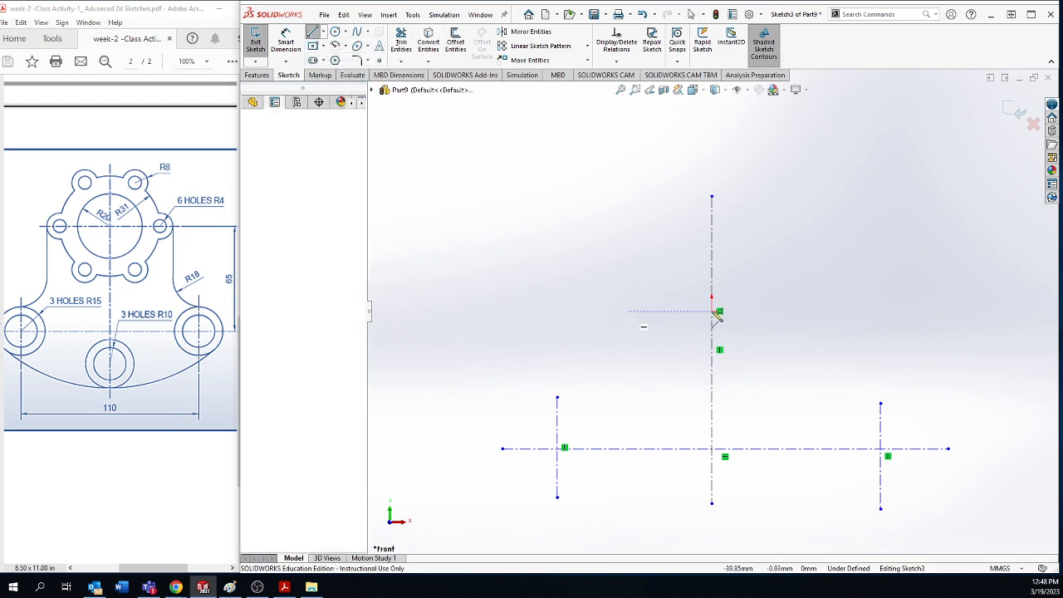
{"action": "left_click", "coordinate": [876, 312]}
{"action": "right_click", "coordinate": [914, 334]}
{"action": "left_click", "coordinate": [921, 339]}
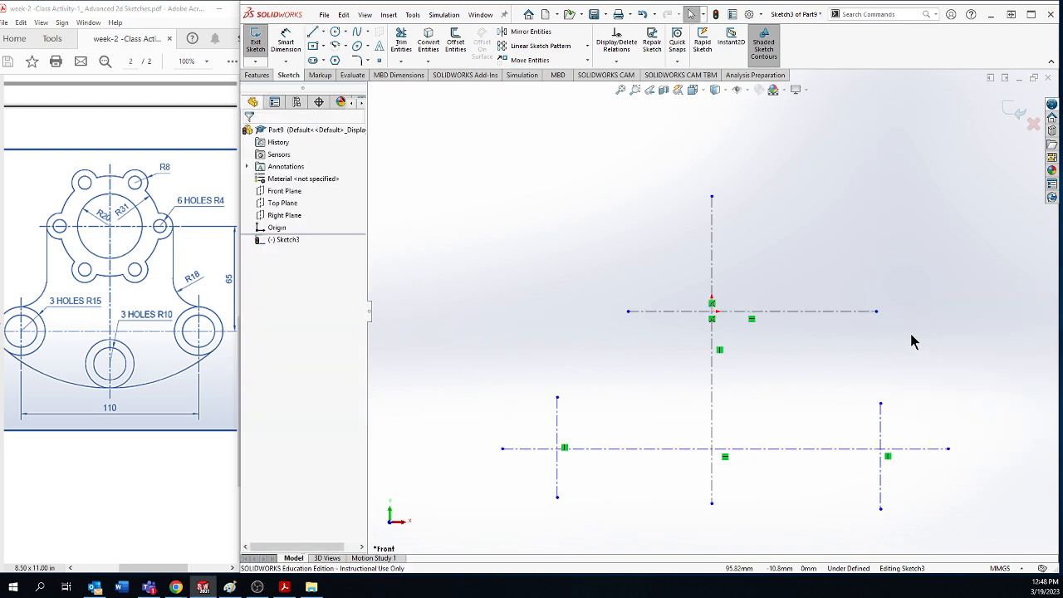
Dimension the vertical distance between the upper and lower horizontal centerlines as 65 mm.
{"action": "left_click", "coordinate": [286, 44]}
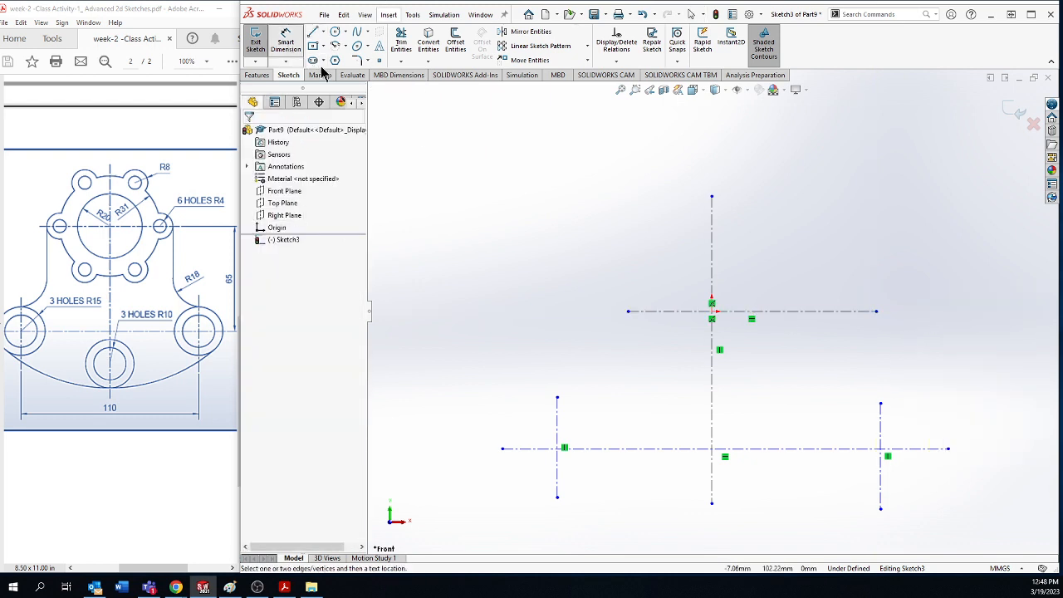
{"action": "left_click", "coordinate": [838, 312]}
{"action": "left_click", "coordinate": [833, 447]}
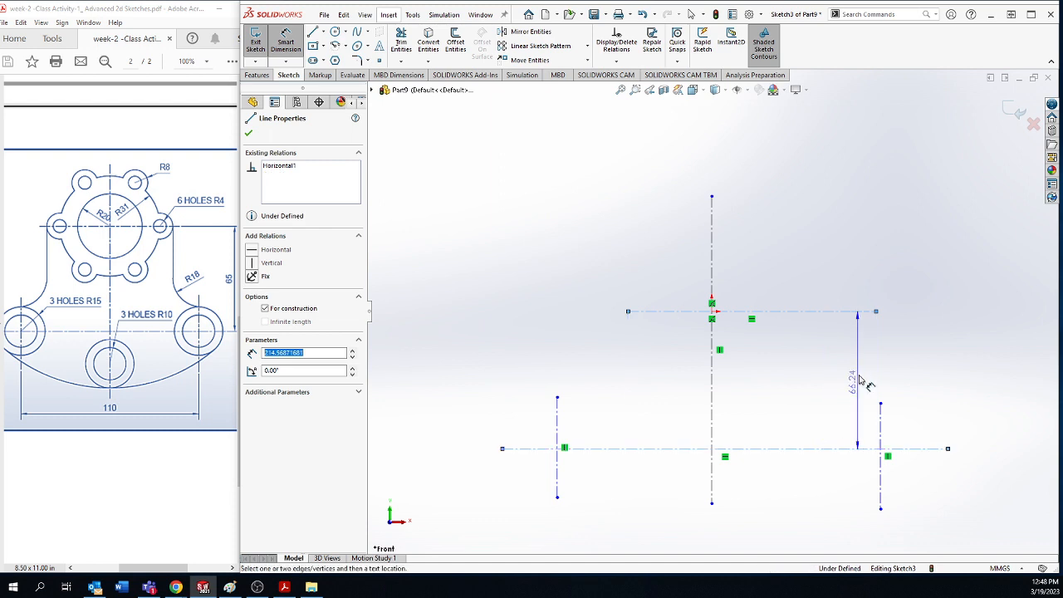
{"action": "left_click", "coordinate": [857, 374]}
{"action": "type", "text": "65"}
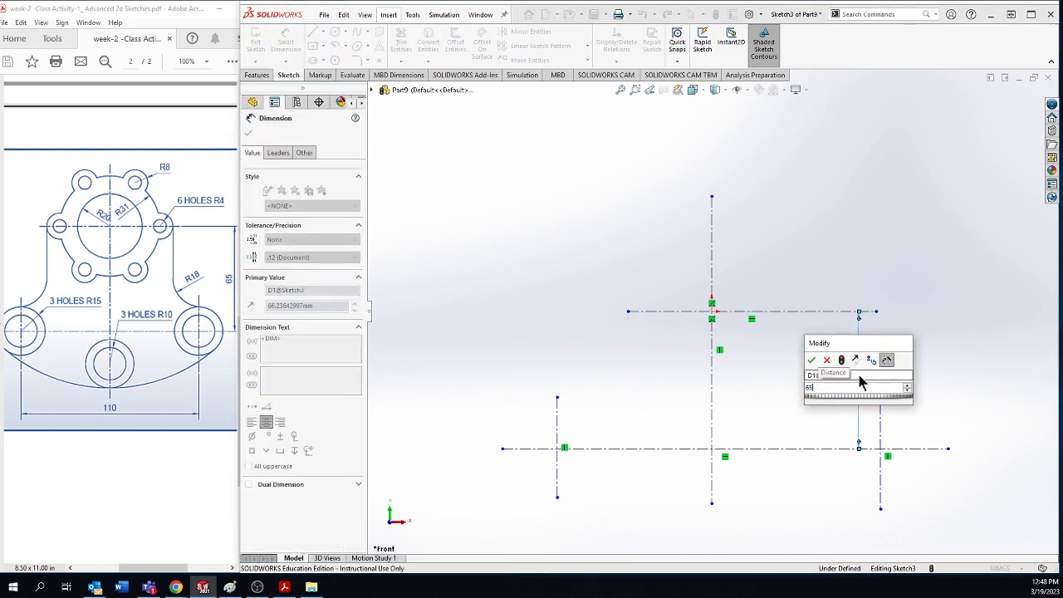
{"action": "key", "text": "Return"}
{"action": "left_click", "coordinate": [920, 409]}
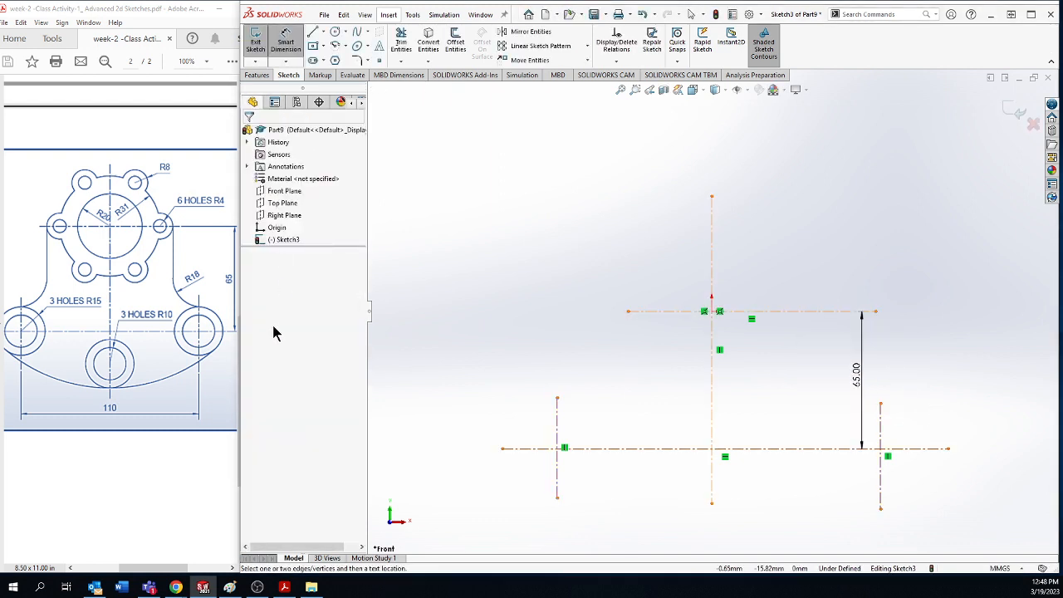
Dimension the horizontal distance between the two short vertical centerlines as 110 mm.
{"action": "left_click", "coordinate": [558, 424]}
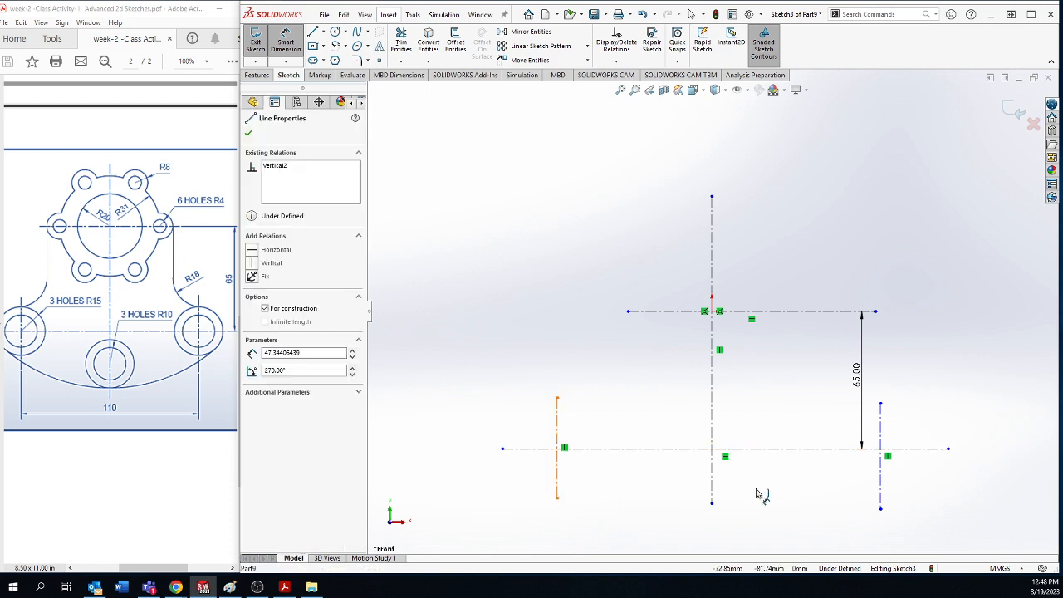
{"action": "left_click", "coordinate": [882, 503]}
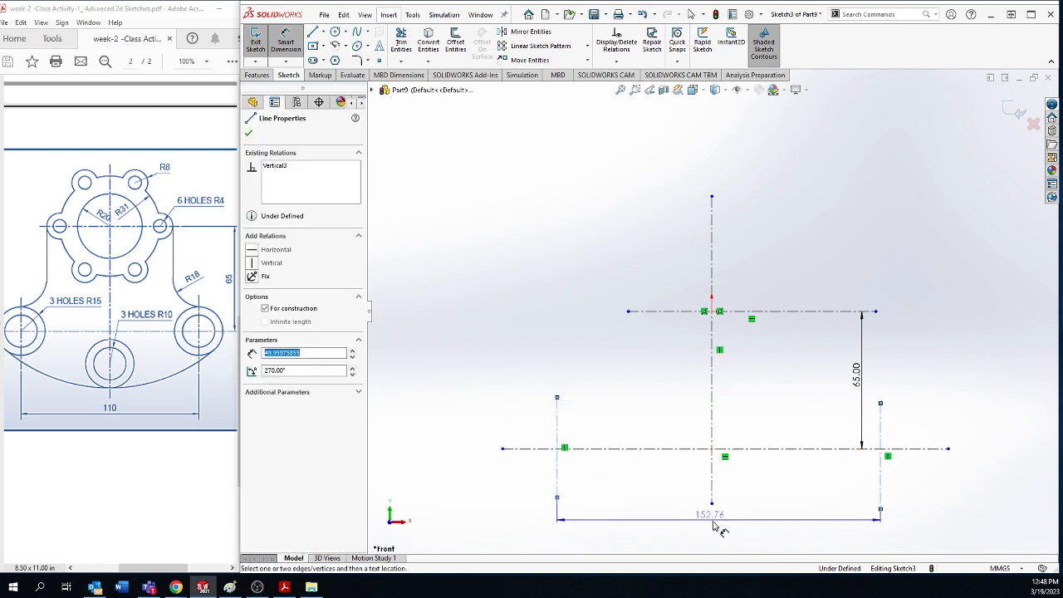
{"action": "left_click", "coordinate": [716, 531]}
{"action": "type", "text": "110"}
{"action": "key", "text": "Return"}
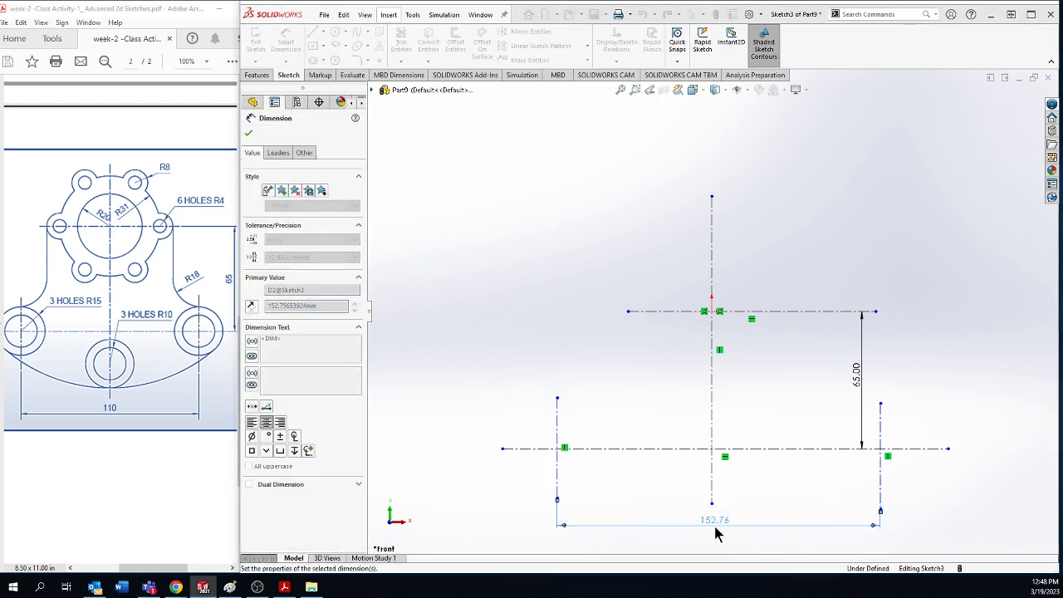
{"action": "left_click", "coordinate": [876, 503]}
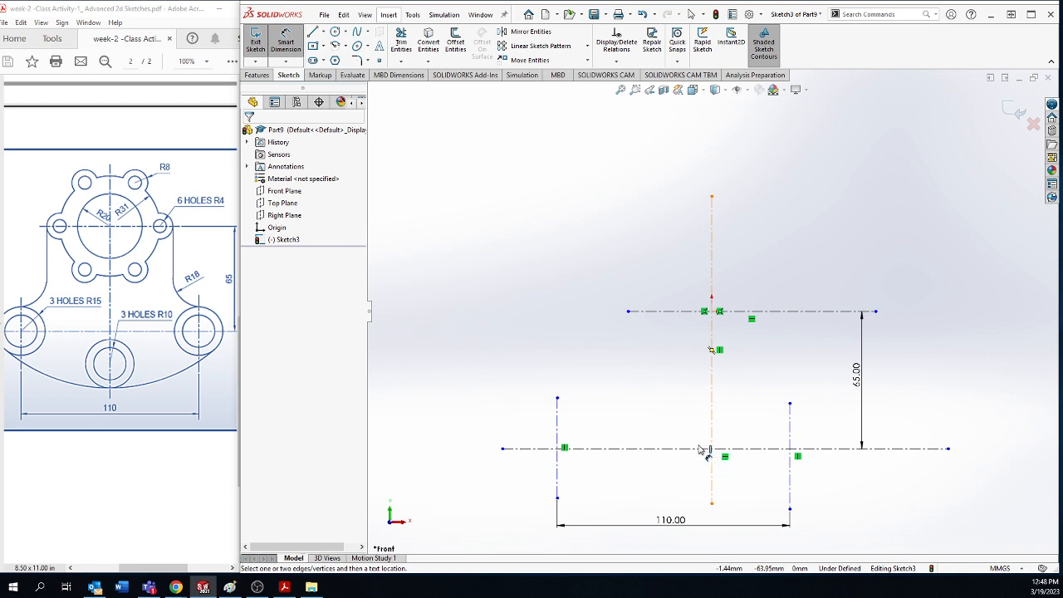
Make the lower endpoints of the two short vertical centerlines symmetric about the long vertical centerline.
{"action": "left_click", "coordinate": [283, 43]}
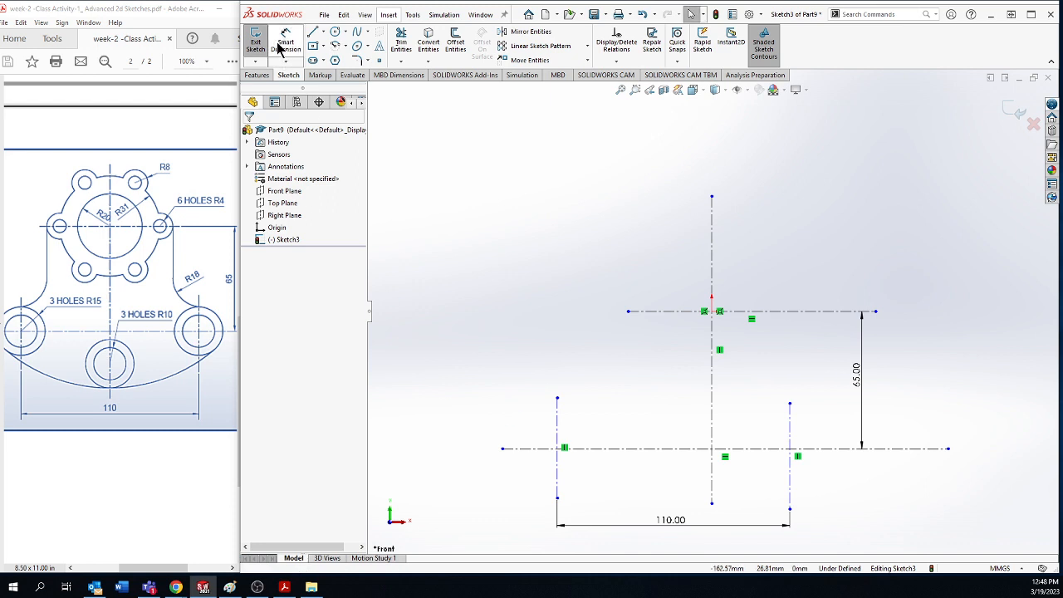
{"action": "left_click", "coordinate": [558, 498]}
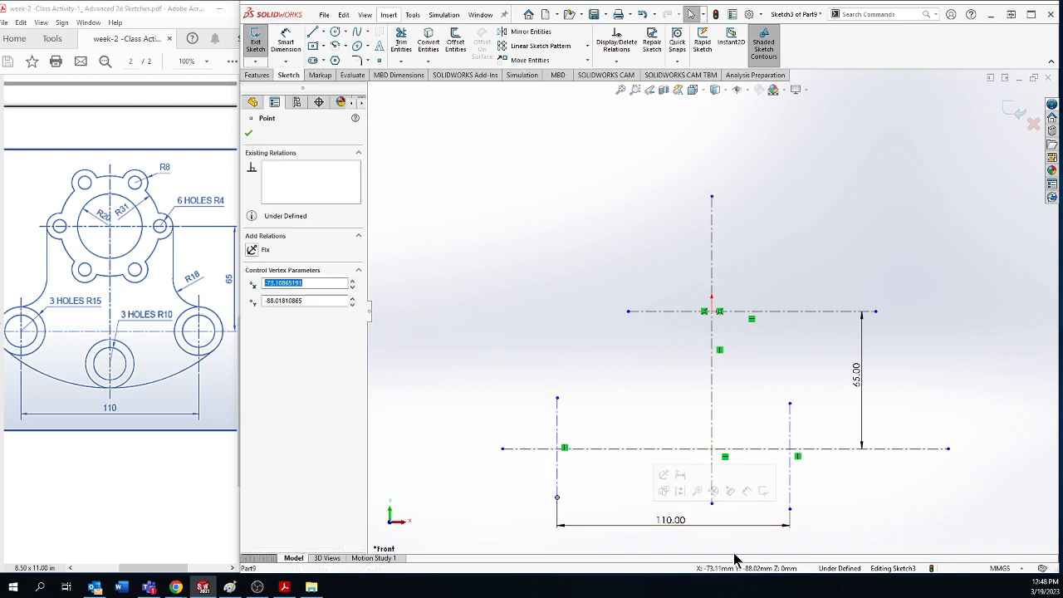
{"action": "left_click", "coordinate": [790, 510], "text": "ctrl"}
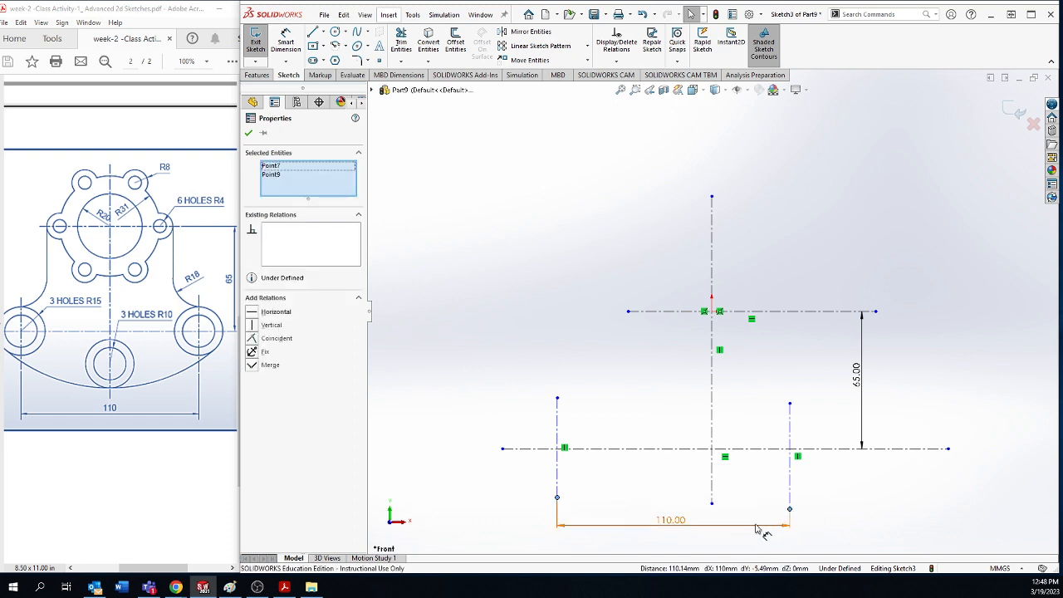
{"action": "left_click", "coordinate": [712, 481], "text": "ctrl"}
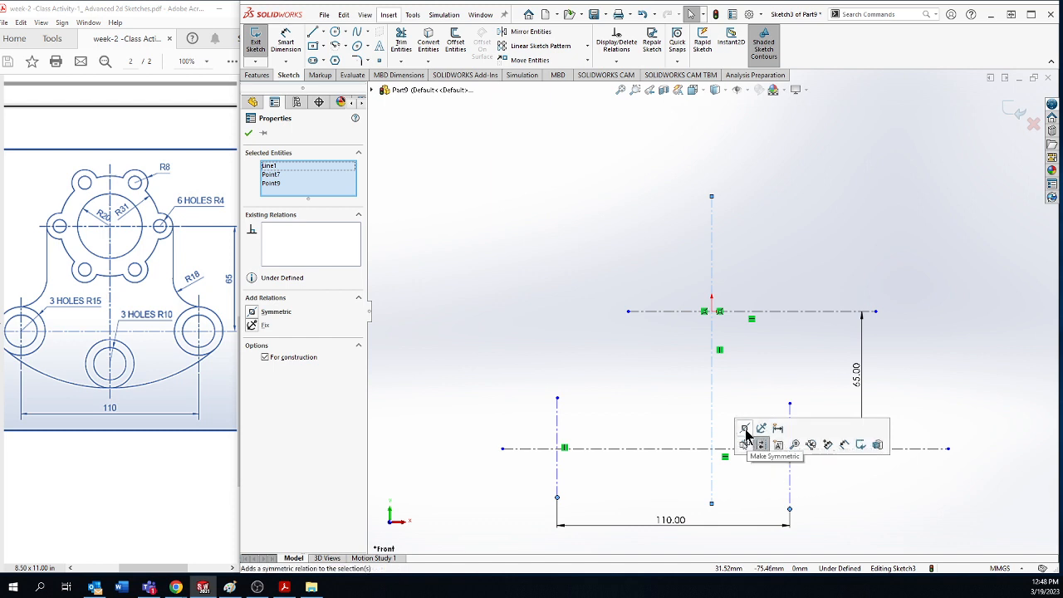
{"action": "left_click", "coordinate": [746, 432]}
{"action": "left_click", "coordinate": [872, 538]}
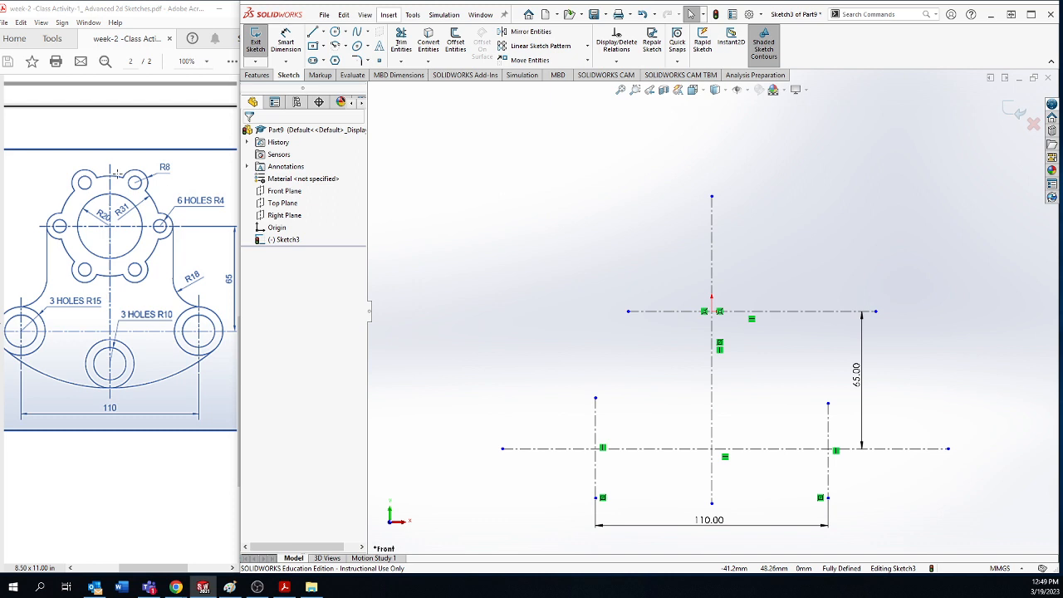
Draw two concentric circles centred on the origin, with radii of about 40 mm and about 24 mm.
{"action": "left_click", "coordinate": [335, 32]}
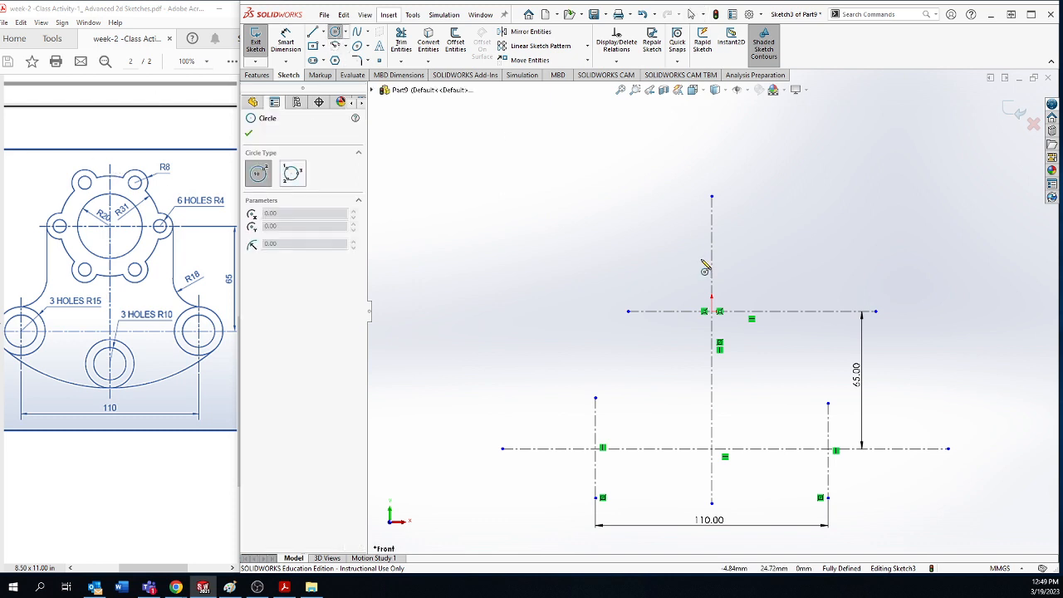
{"action": "left_click", "coordinate": [719, 312]}
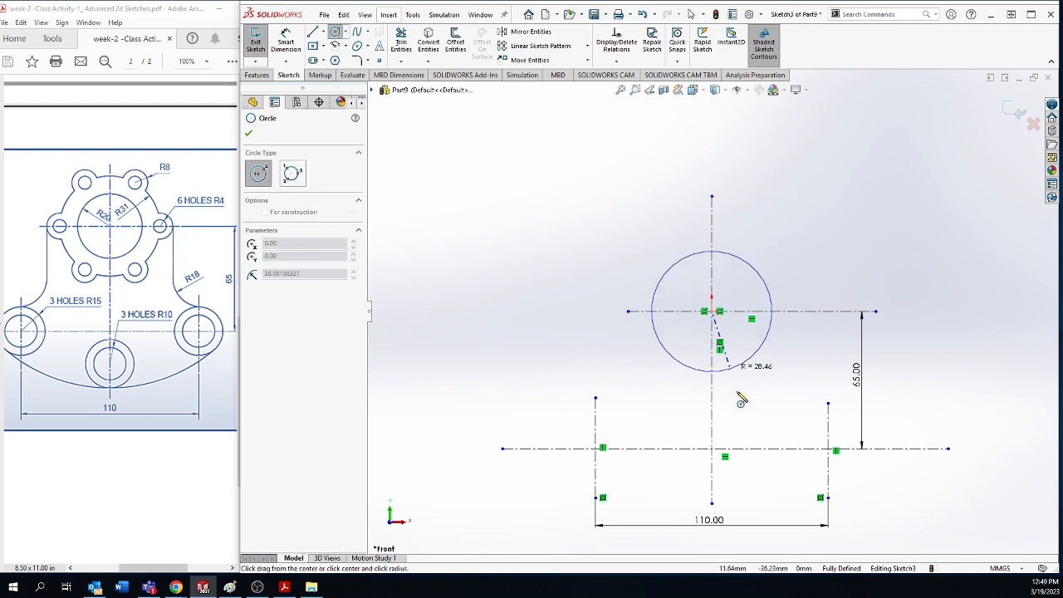
{"action": "left_click", "coordinate": [740, 391]}
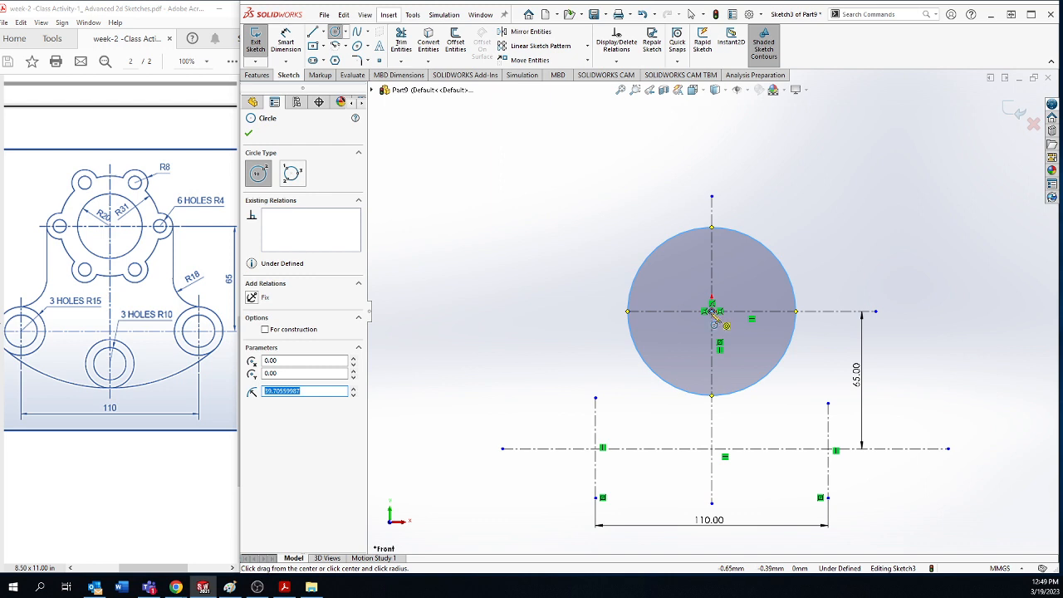
{"action": "left_click", "coordinate": [711, 312]}
{"action": "left_click", "coordinate": [748, 347]}
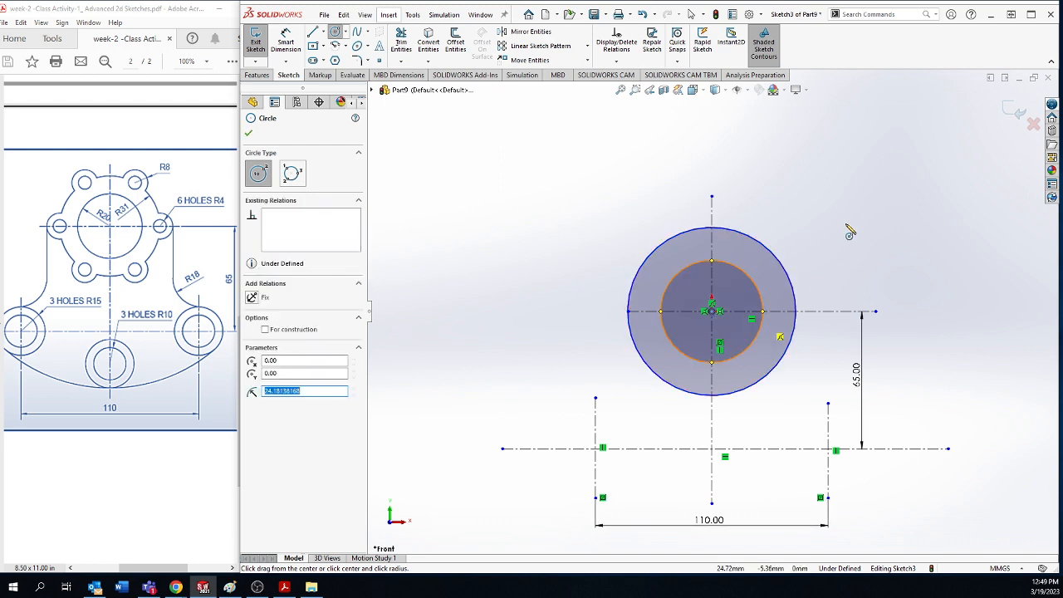
{"action": "right_click", "coordinate": [855, 221]}
{"action": "left_click", "coordinate": [864, 225]}
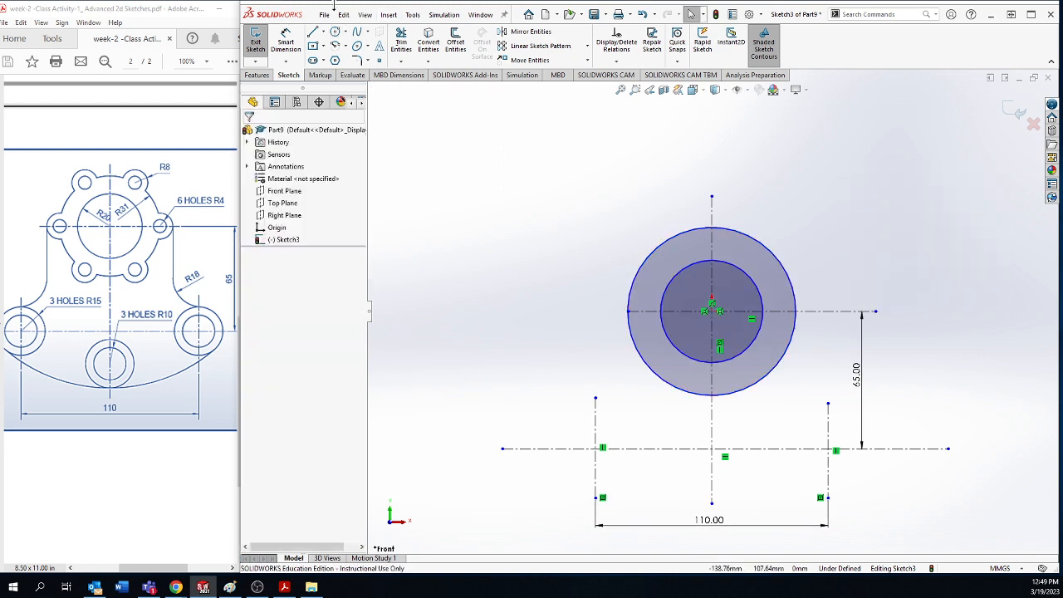
Dimension the outer concentric circle's diameter as 62 mm.
{"action": "left_click", "coordinate": [286, 42]}
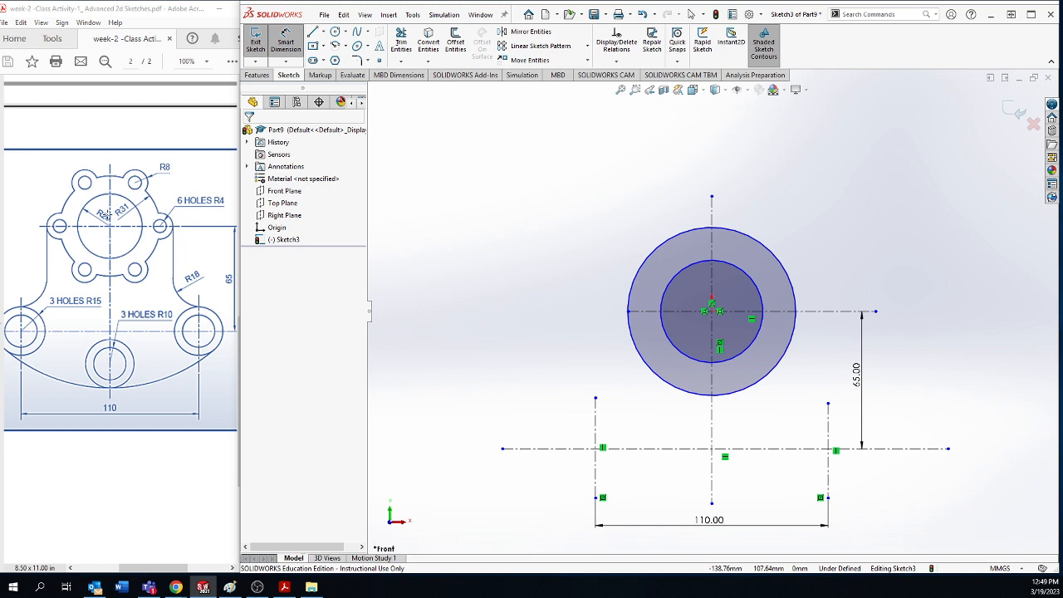
{"action": "left_click", "coordinate": [756, 239]}
{"action": "left_click", "coordinate": [820, 219]}
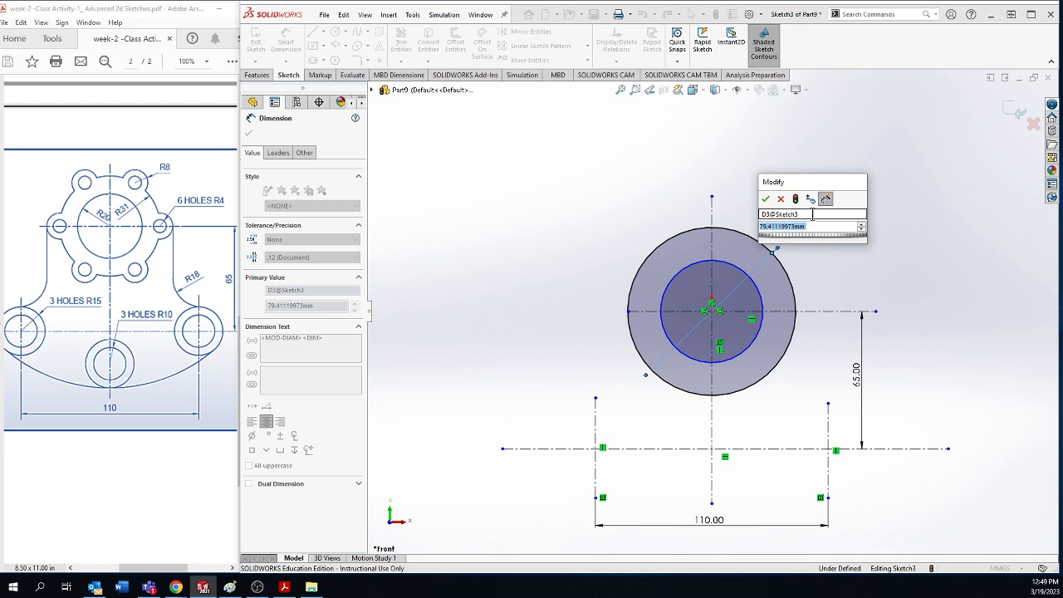
{"action": "type", "text": "62"}
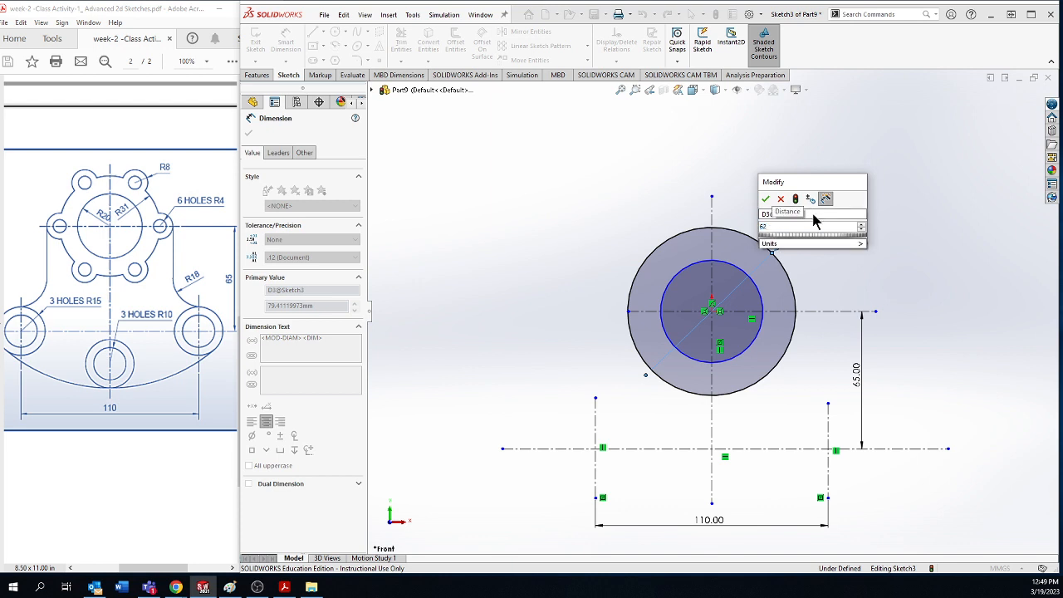
{"action": "key", "text": "Return"}
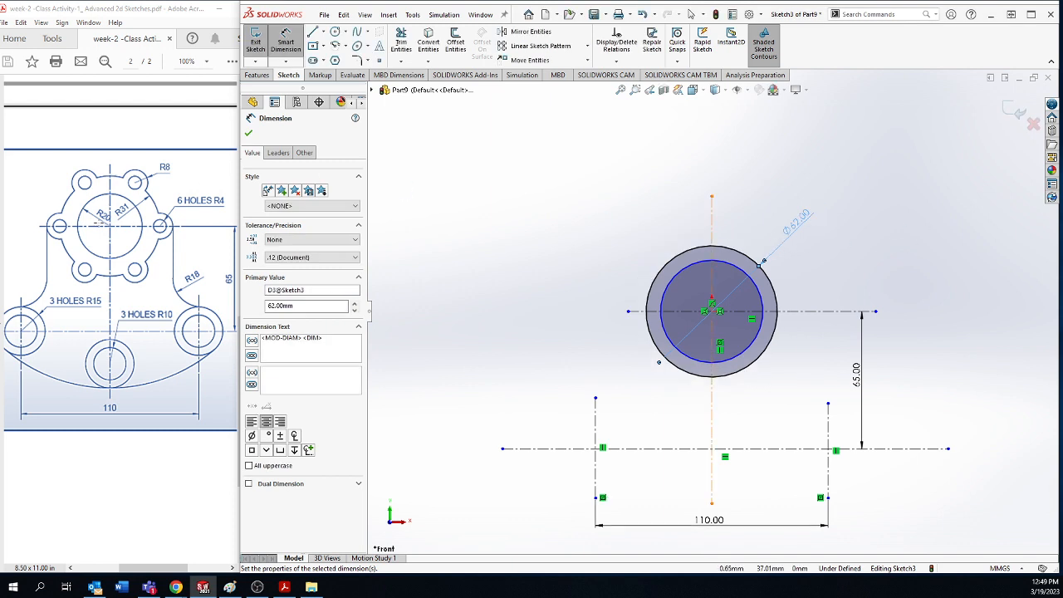
Dimension the inner concentric circle's diameter as 40 mm.
{"action": "left_click", "coordinate": [736, 268]}
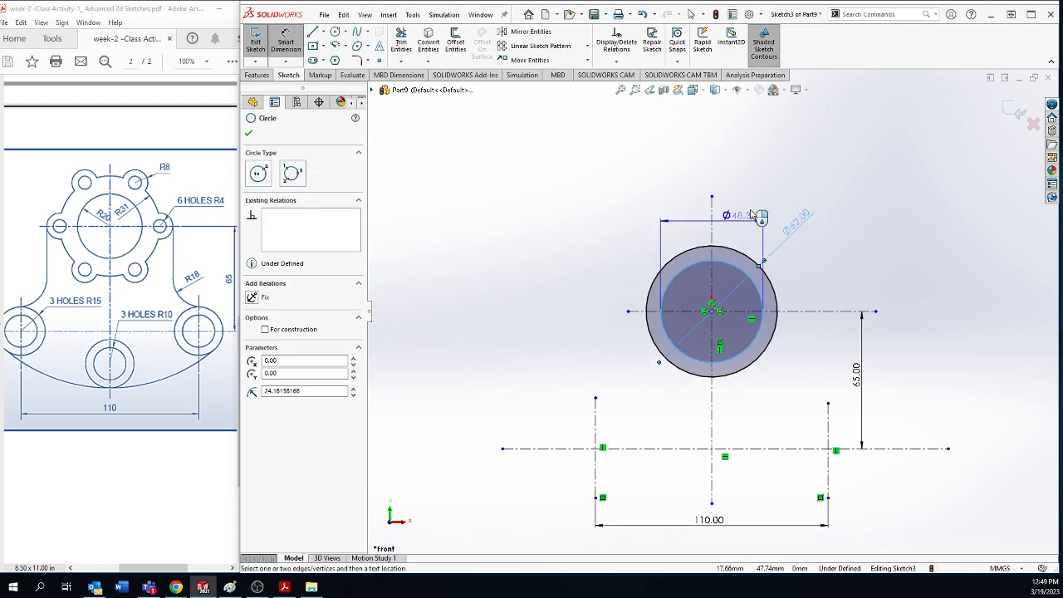
{"action": "left_click", "coordinate": [869, 211]}
{"action": "type", "text": "40"}
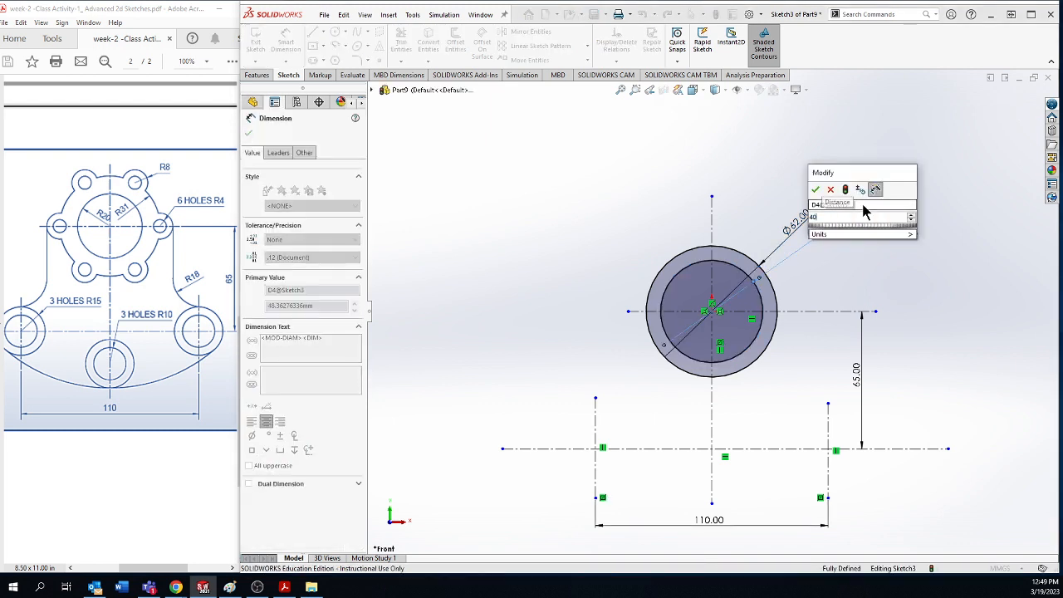
{"action": "key", "text": "Return"}
{"action": "left_click", "coordinate": [933, 276]}
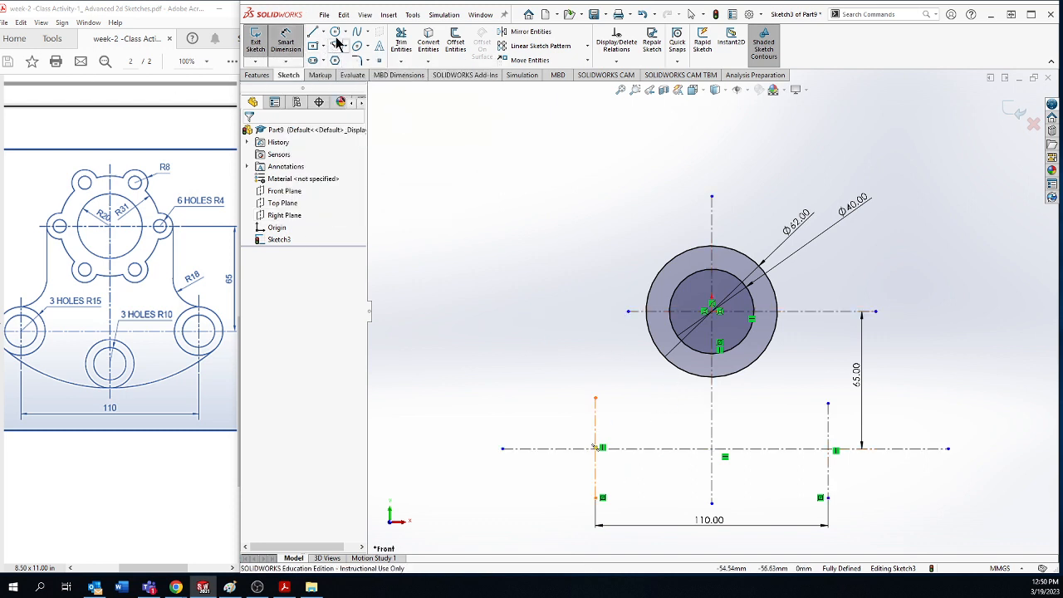
Draw a small circle of about 7 mm radius, centred where the 62 mm circle meets the horizontal centerline right of the origin.
{"action": "scroll", "coordinate": [804, 373], "scroll_direction": "down", "scroll_amount": 3}
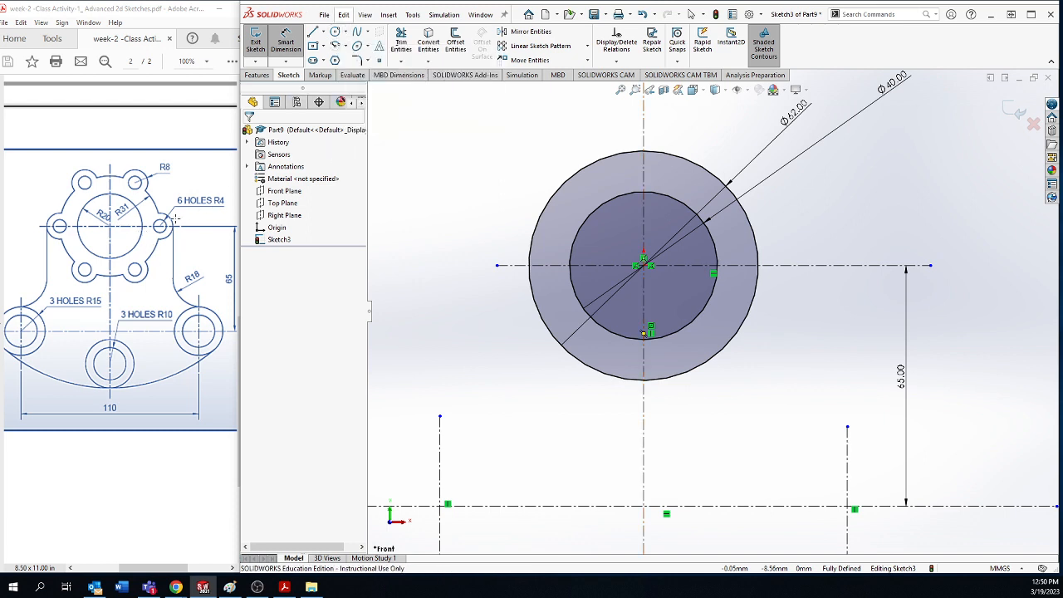
{"action": "left_click", "coordinate": [334, 31]}
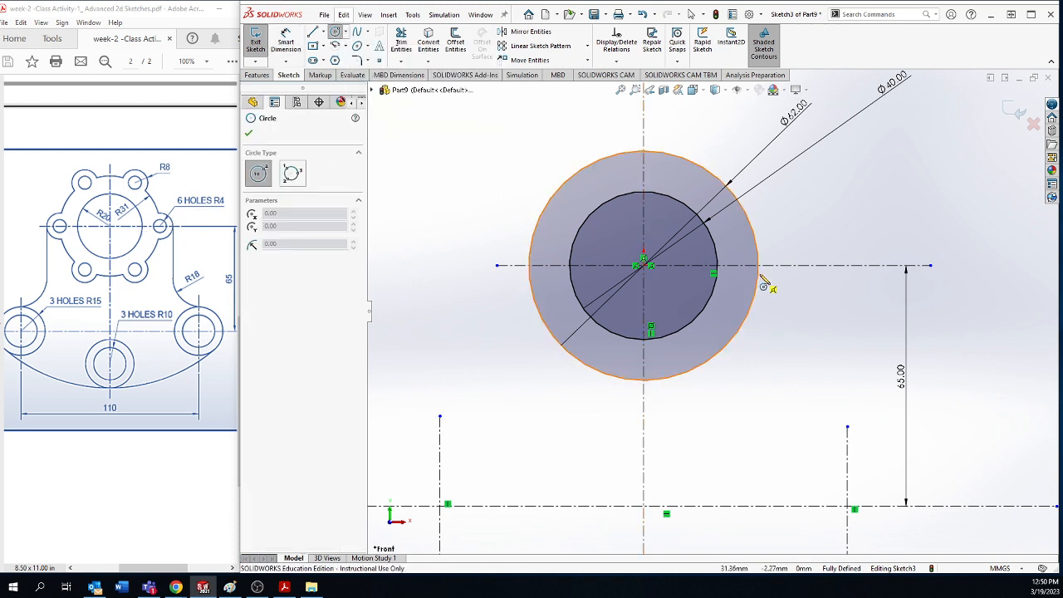
{"action": "scroll", "coordinate": [764, 287], "scroll_direction": "down", "scroll_amount": 1}
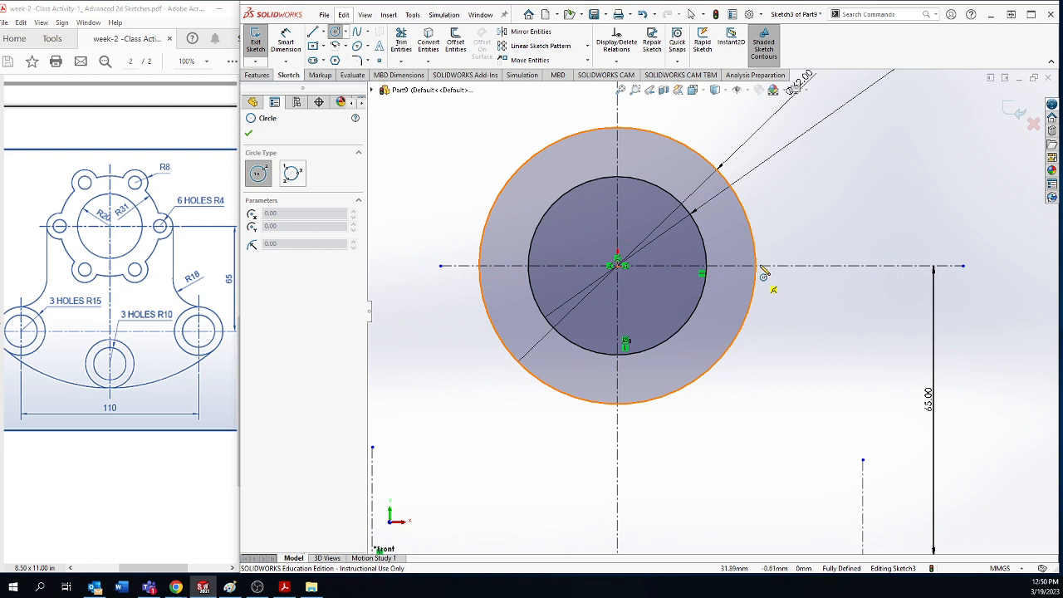
{"action": "left_click", "coordinate": [757, 268]}
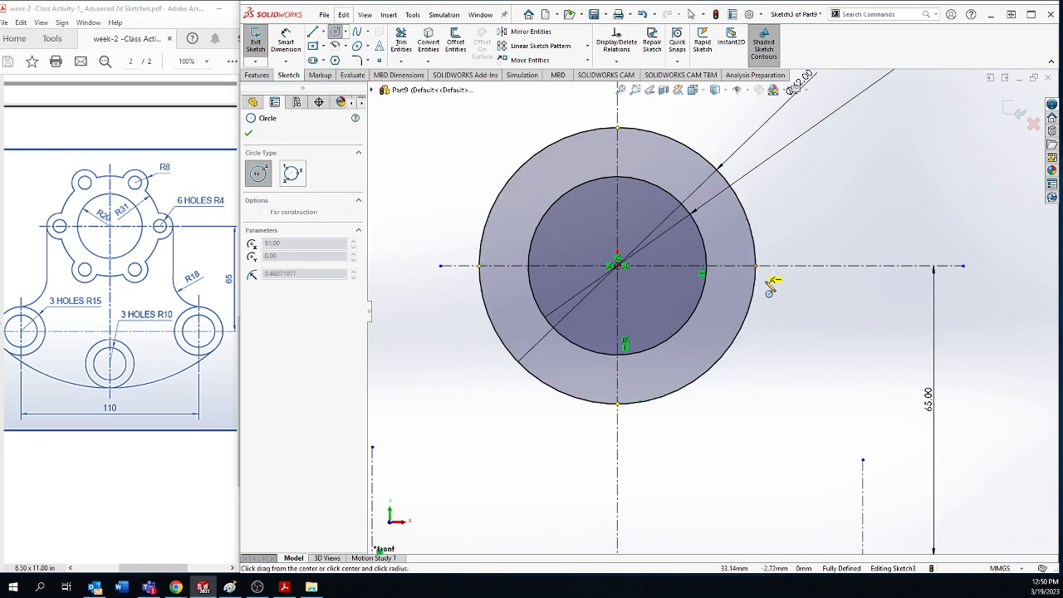
{"action": "left_click", "coordinate": [777, 287]}
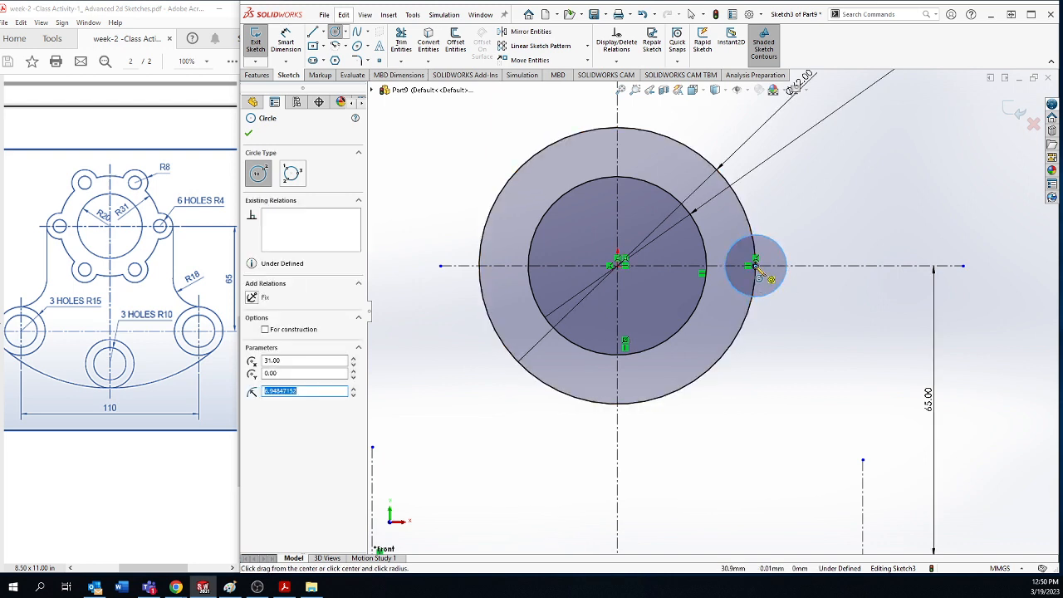
{"action": "left_click", "coordinate": [341, 46]}
{"action": "left_click", "coordinate": [346, 49]}
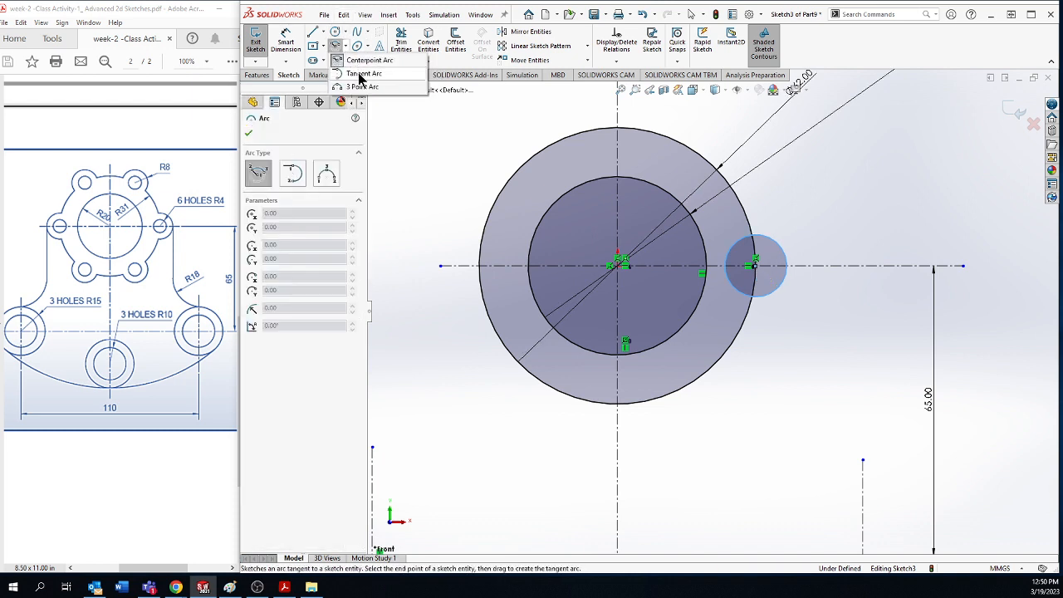
{"action": "key", "text": "Escape"}
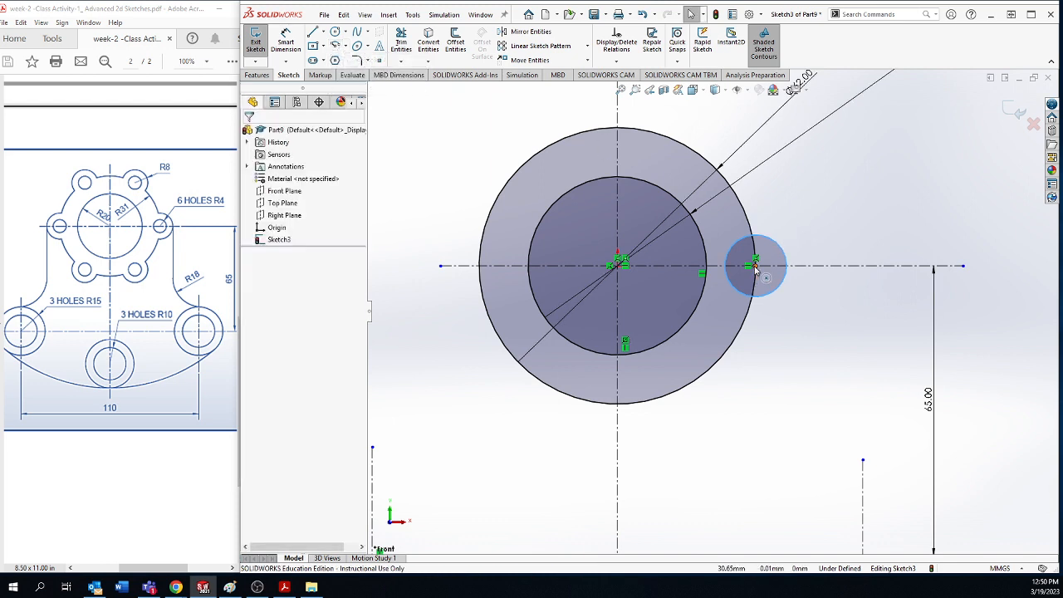
{"action": "left_click", "coordinate": [754, 266]}
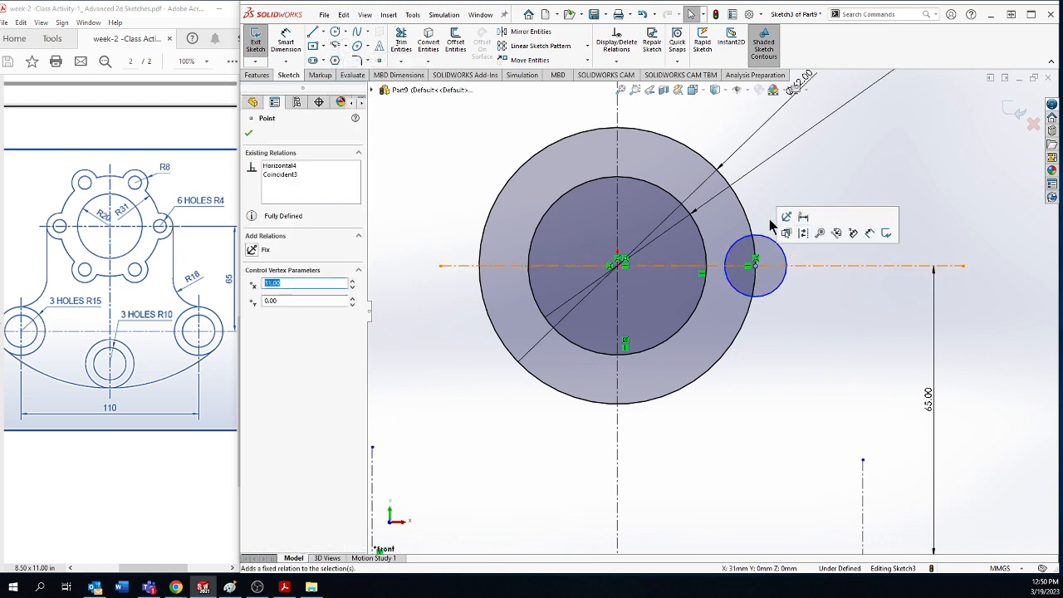
{"action": "left_click", "coordinate": [337, 47]}
{"action": "left_click", "coordinate": [346, 49]}
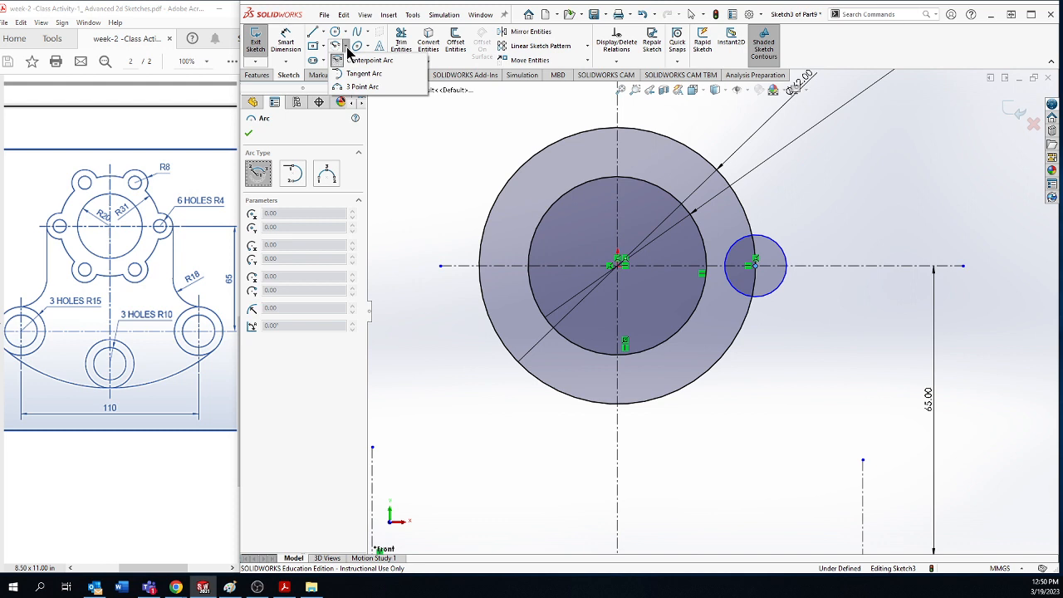
{"action": "key", "text": "Escape"}
Draw a centerpoint arc of about 10 mm radius around the small circle, bulging outward with both ends on the 62 mm circle.
{"action": "left_click", "coordinate": [337, 44]}
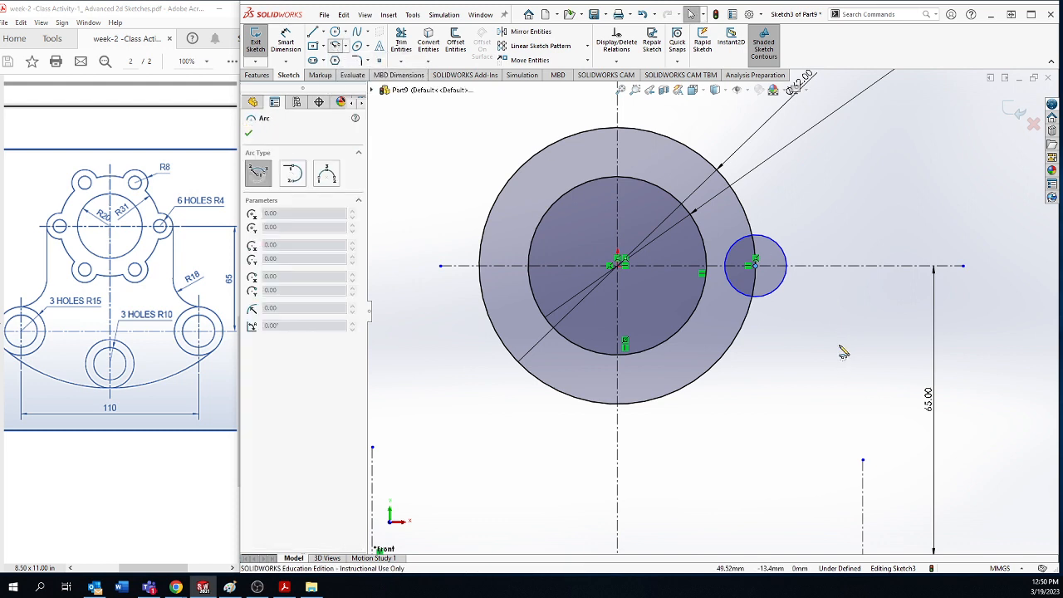
{"action": "left_click", "coordinate": [756, 265]}
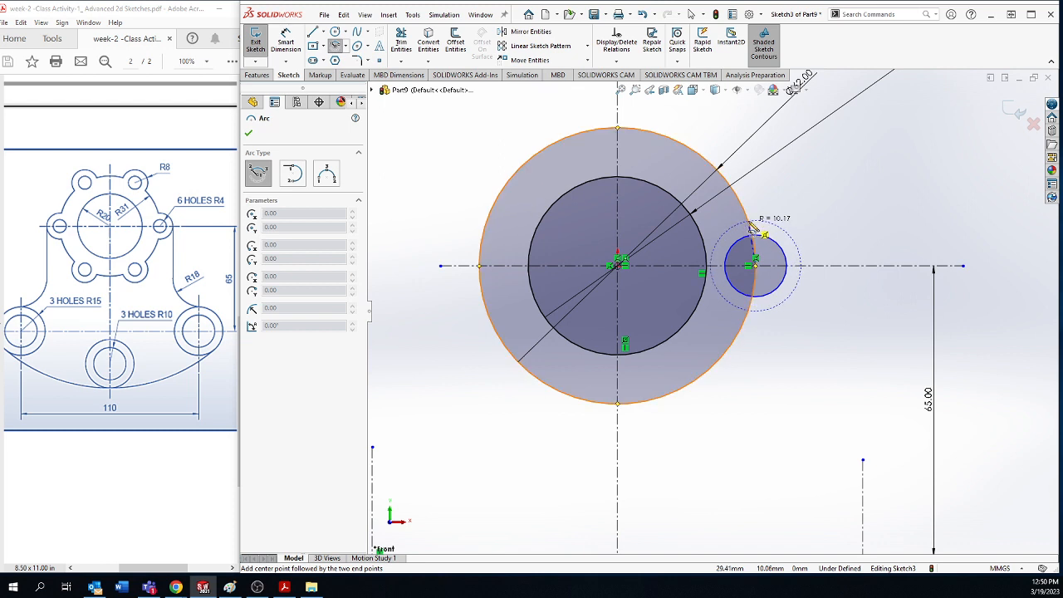
{"action": "left_click", "coordinate": [751, 222]}
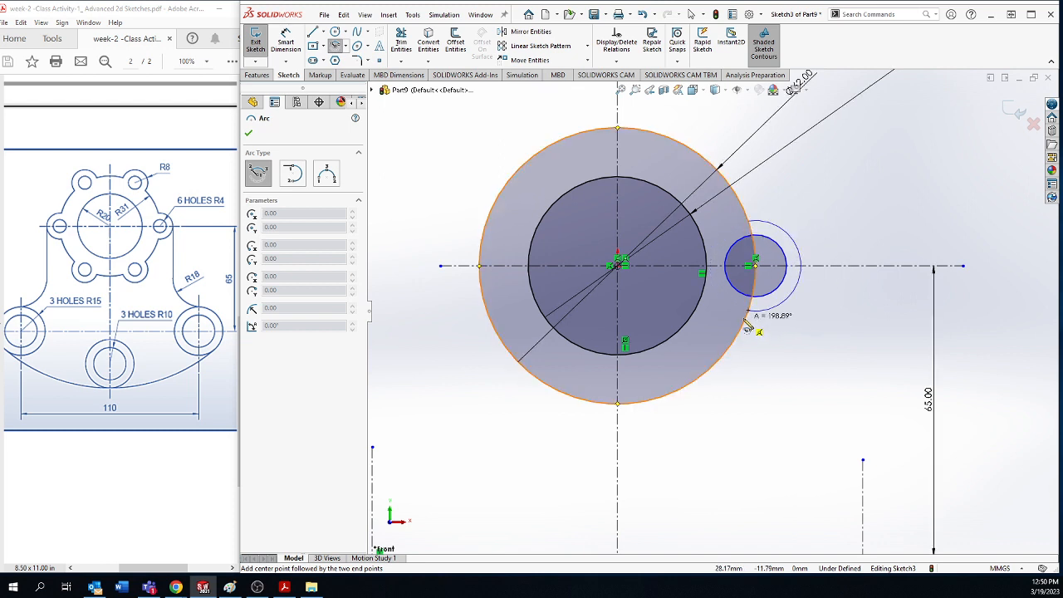
{"action": "left_click", "coordinate": [753, 314]}
{"action": "right_click", "coordinate": [794, 282]}
{"action": "left_click", "coordinate": [806, 337]}
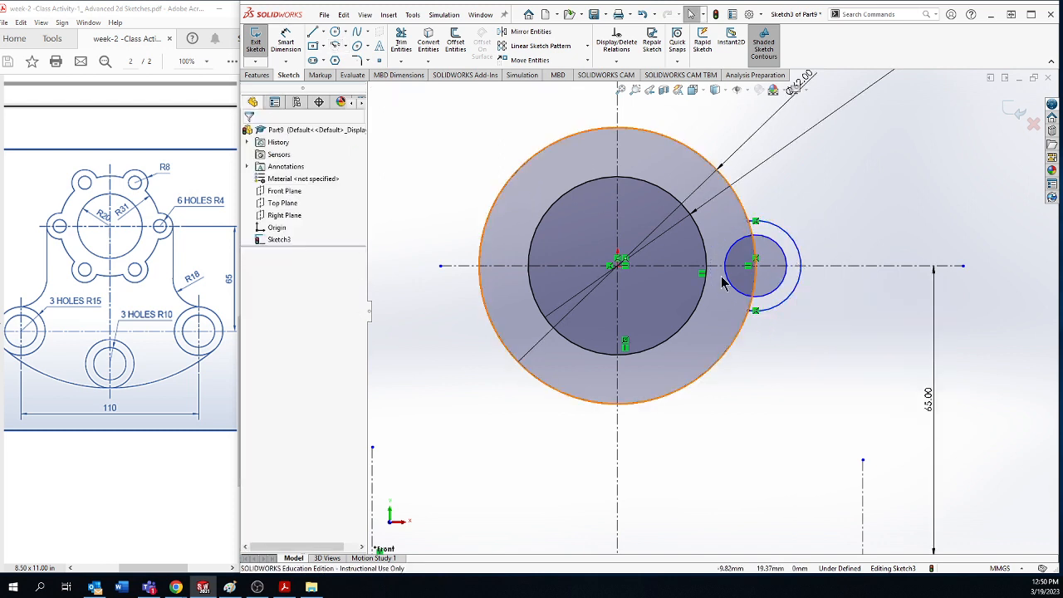
Dimension the radius of the arc around the small circle as 8 mm.
{"action": "left_click", "coordinate": [285, 42]}
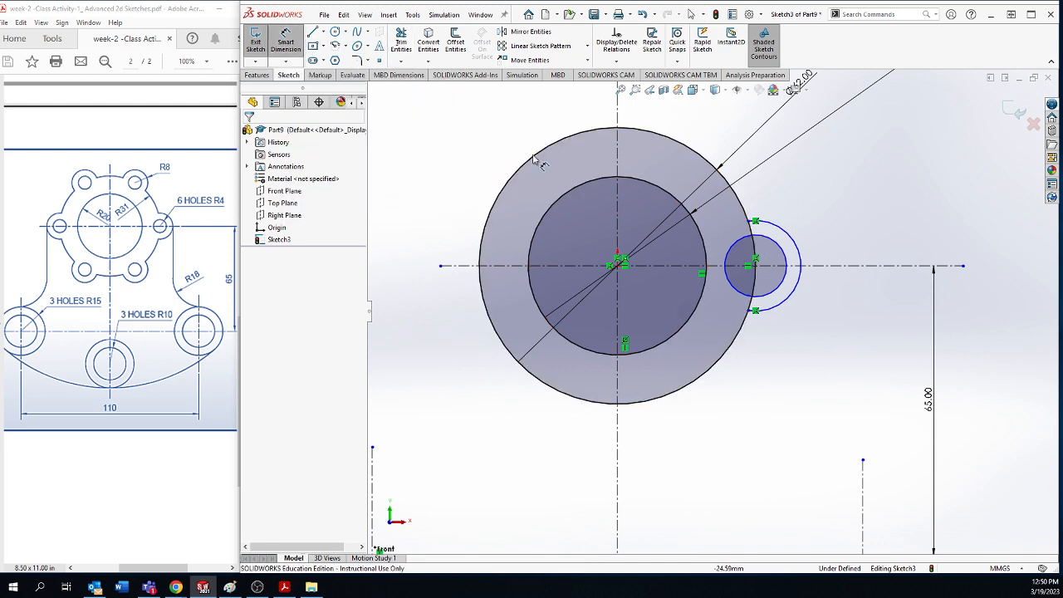
{"action": "left_click", "coordinate": [796, 242]}
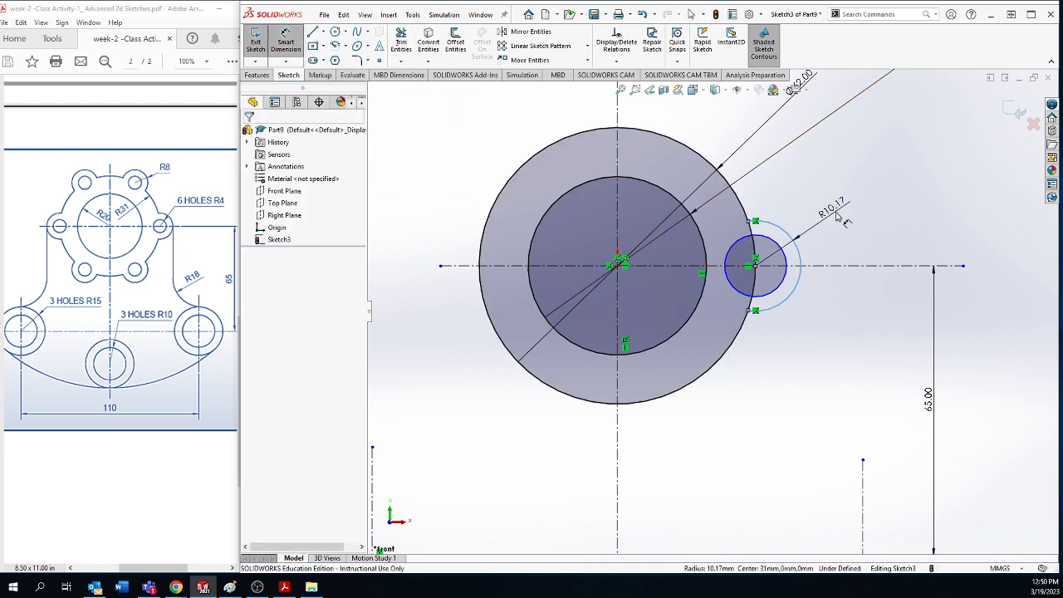
{"action": "left_click", "coordinate": [836, 217]}
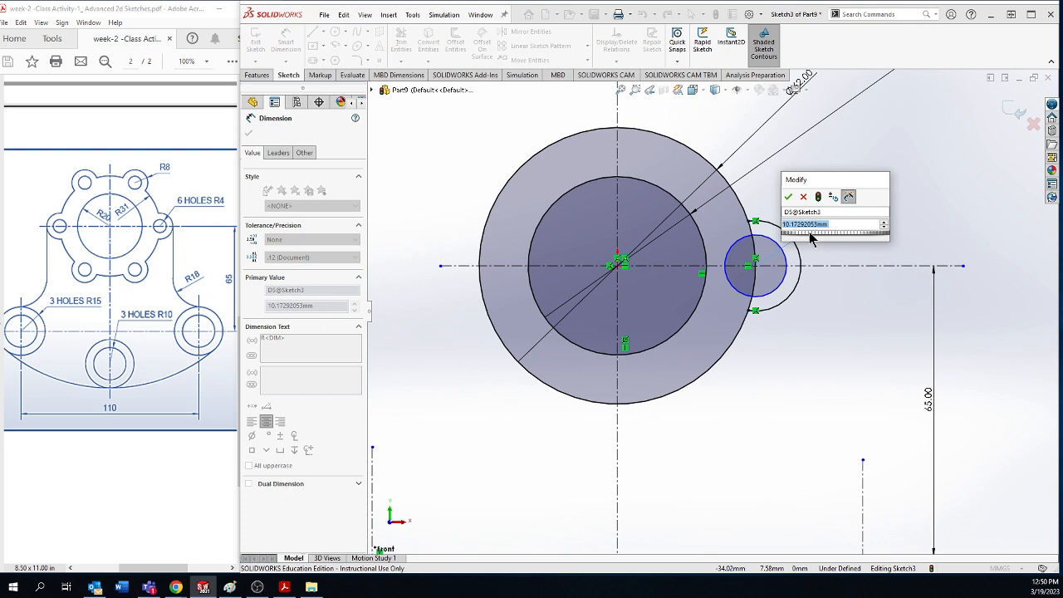
{"action": "type", "text": "8"}
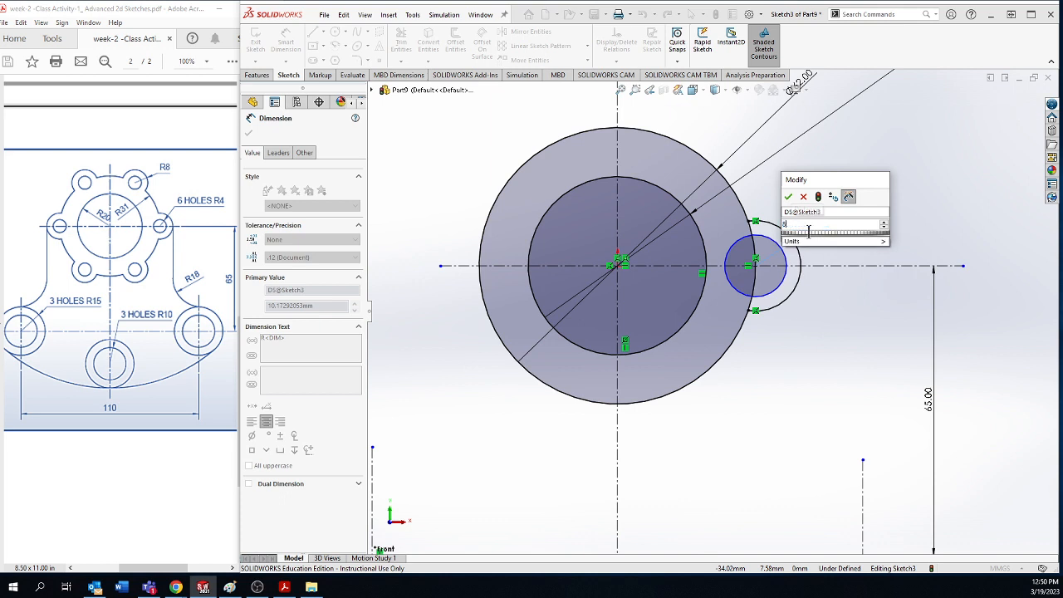
{"action": "key", "text": "Return"}
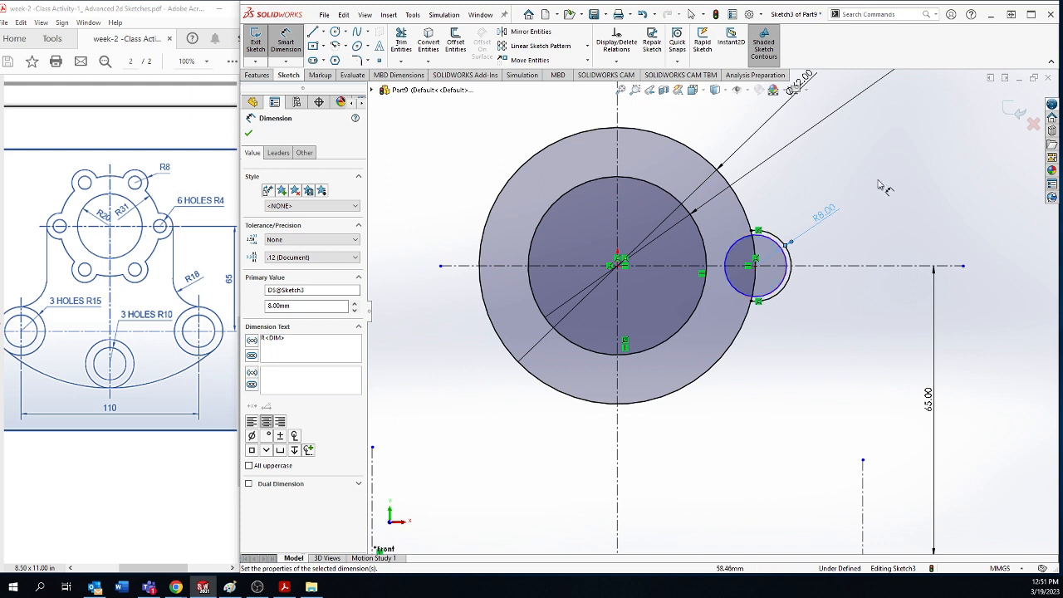
Dimension the small circle's diameter as 8 mm.
{"action": "left_click", "coordinate": [787, 264]}
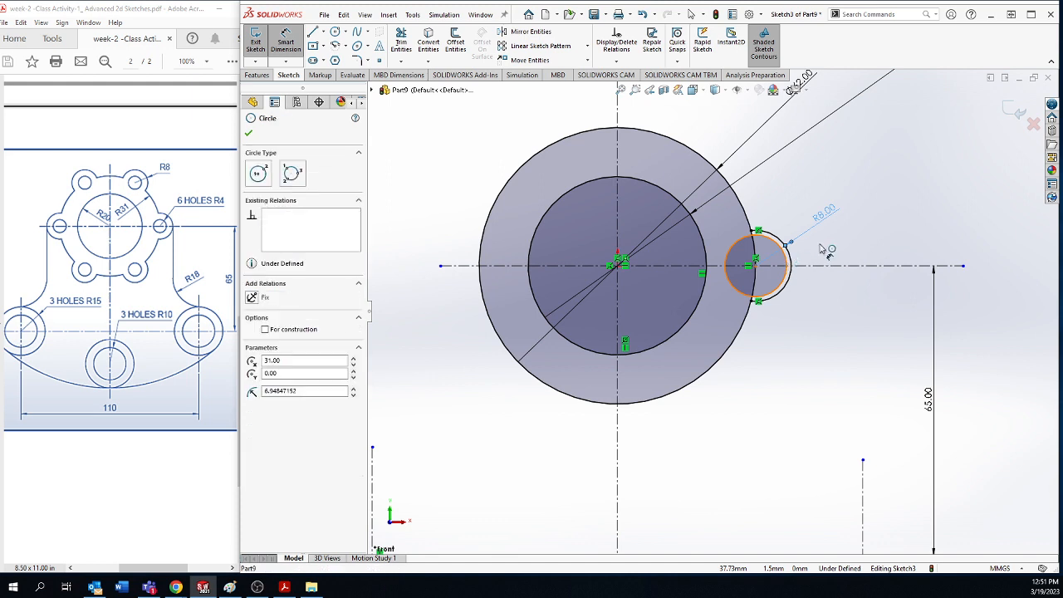
{"action": "left_click", "coordinate": [819, 190]}
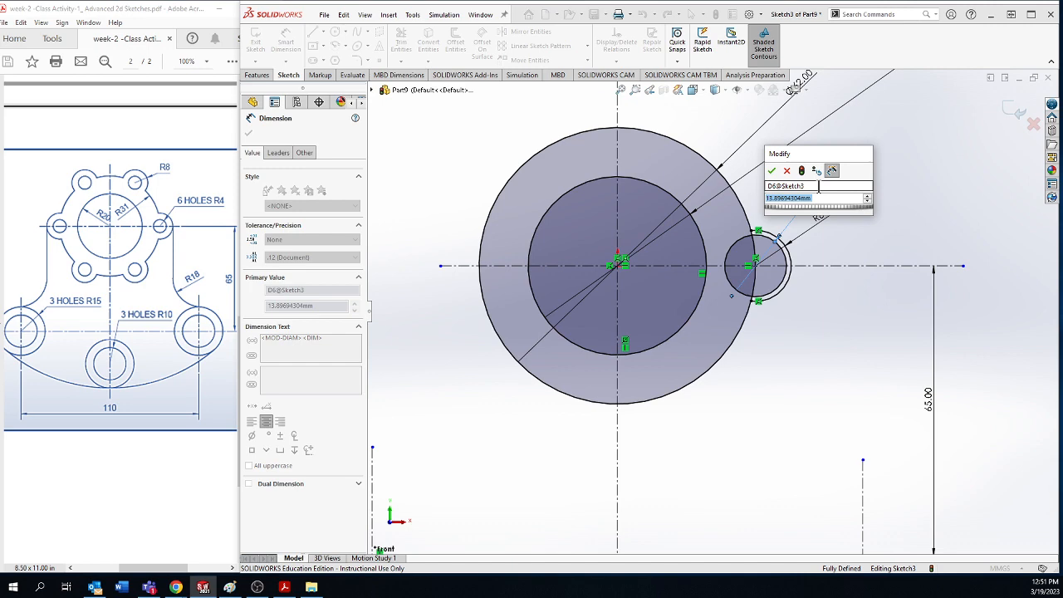
{"action": "type", "text": "8"}
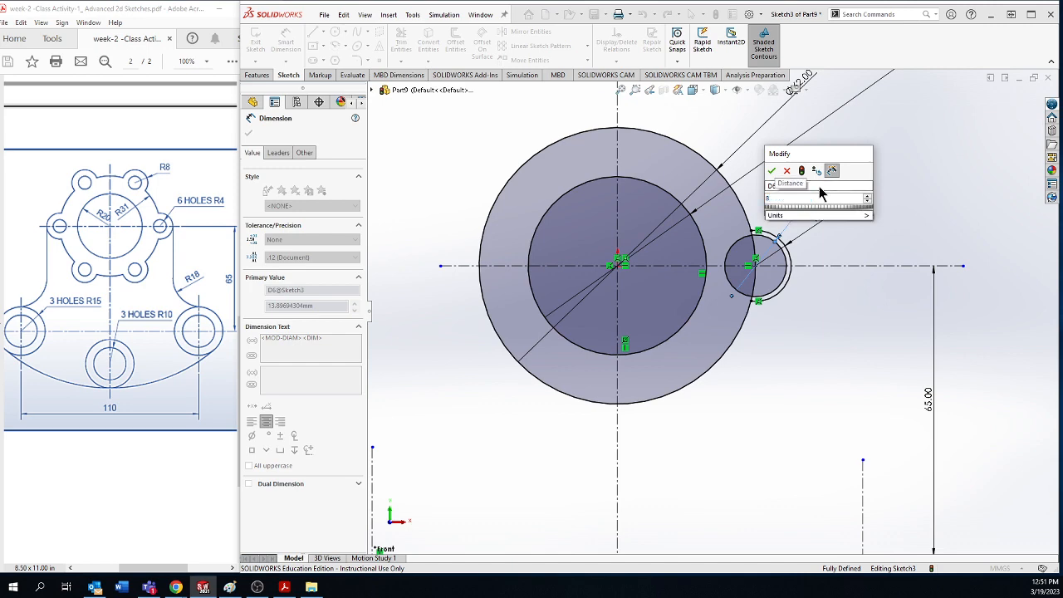
{"action": "key", "text": "Return"}
{"action": "left_click", "coordinate": [820, 321]}
Trim away the parts of the 62 mm circle that lie inside the R8 lug and its small hole.
{"action": "scroll", "coordinate": [784, 276], "scroll_direction": "down", "scroll_amount": 4}
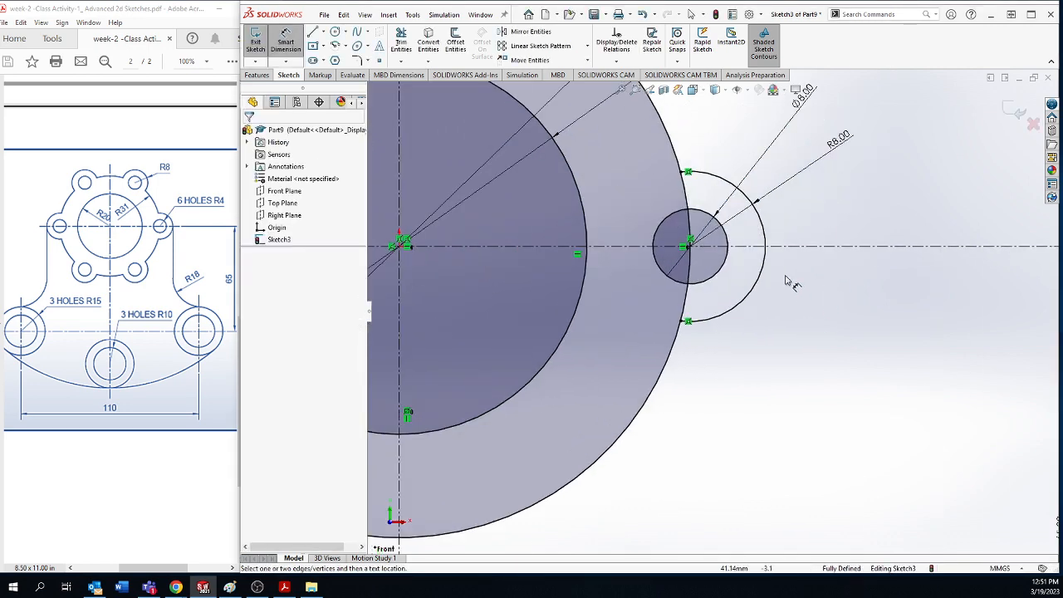
{"action": "scroll", "coordinate": [752, 275], "scroll_direction": "up", "scroll_amount": 3}
{"action": "left_click", "coordinate": [401, 41]}
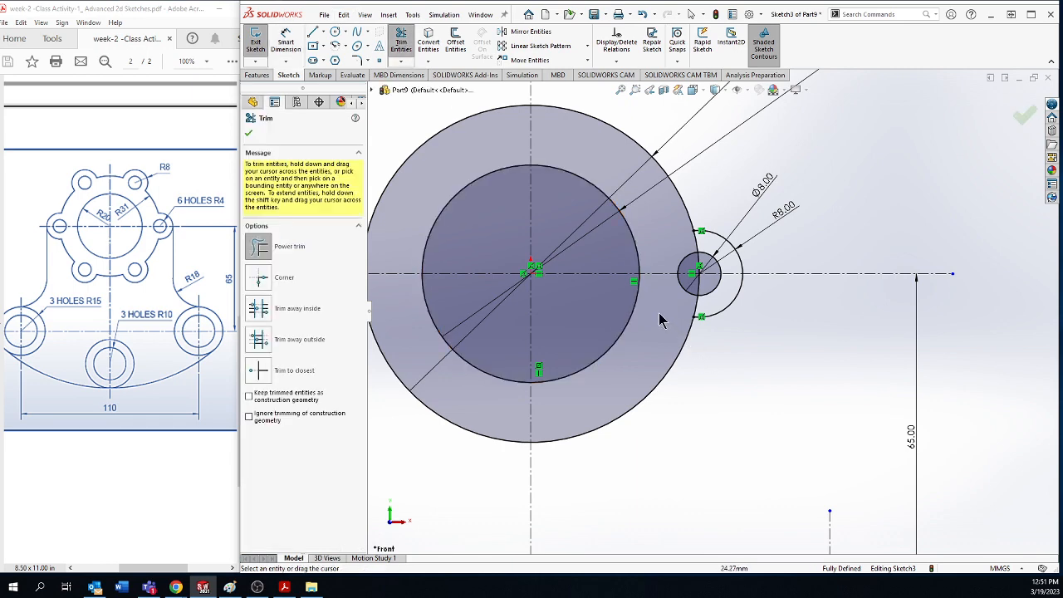
{"action": "left_click_drag", "start_coordinate": [690, 309], "coordinate": [714, 311]}
{"action": "scroll", "coordinate": [693, 267], "scroll_direction": "down", "scroll_amount": 4}
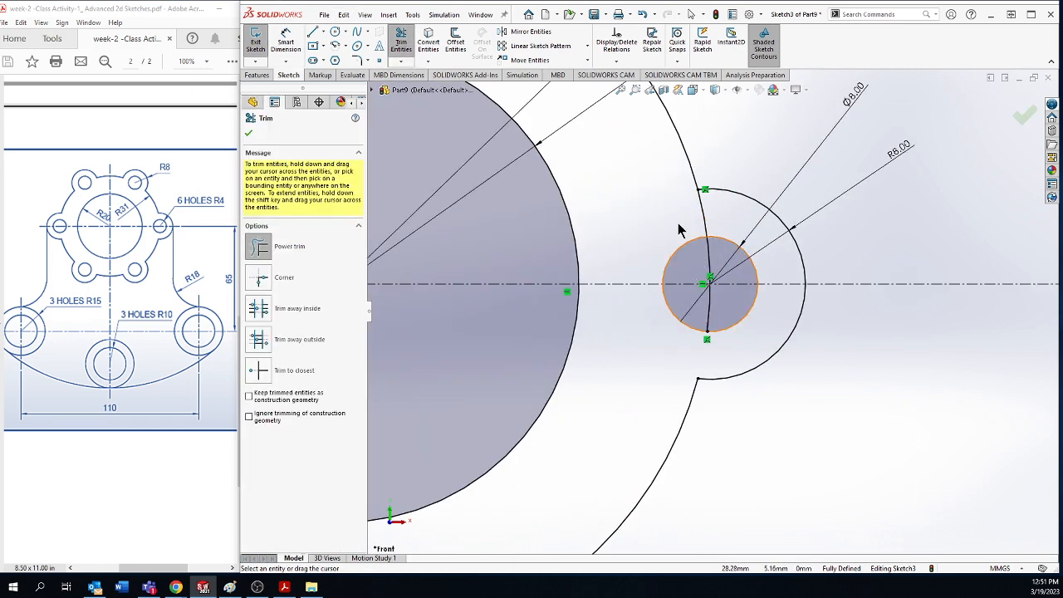
{"action": "mouse_move", "coordinate": [679, 225]}
{"action": "left_mouse_down"}
{"action": "mouse_move", "coordinate": [729, 247]}
{"action": "mouse_move", "coordinate": [729, 281]}
{"action": "left_mouse_up"}
{"action": "scroll", "coordinate": [691, 268], "scroll_direction": "down", "scroll_amount": 3}
{"action": "left_click_drag", "start_coordinate": [735, 368], "coordinate": [741, 360]}
{"action": "scroll", "coordinate": [741, 360], "scroll_direction": "up", "scroll_amount": 6}
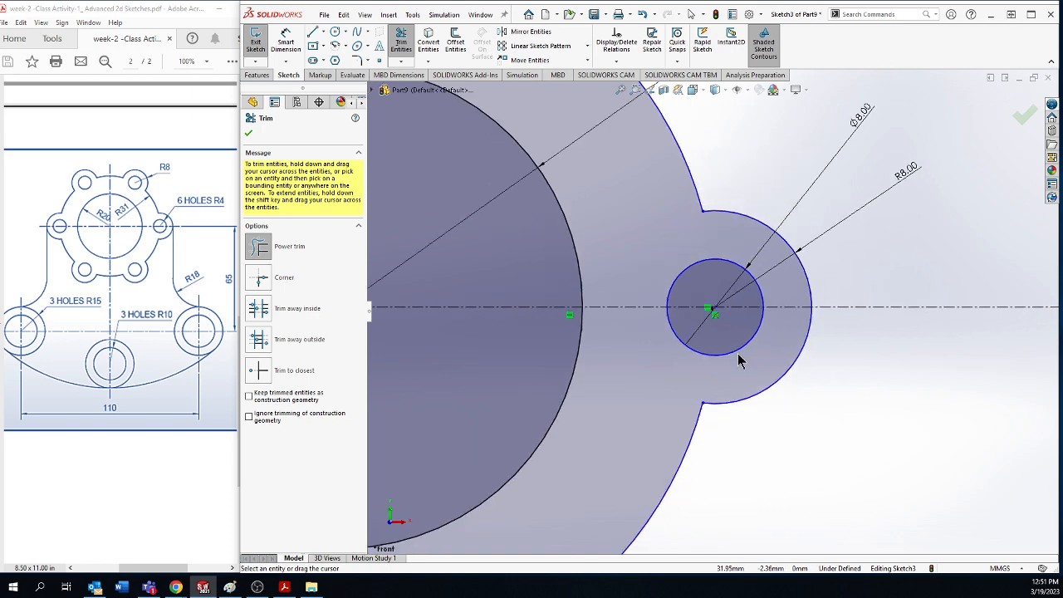
{"action": "scroll", "coordinate": [719, 315], "scroll_direction": "down", "scroll_amount": 5}
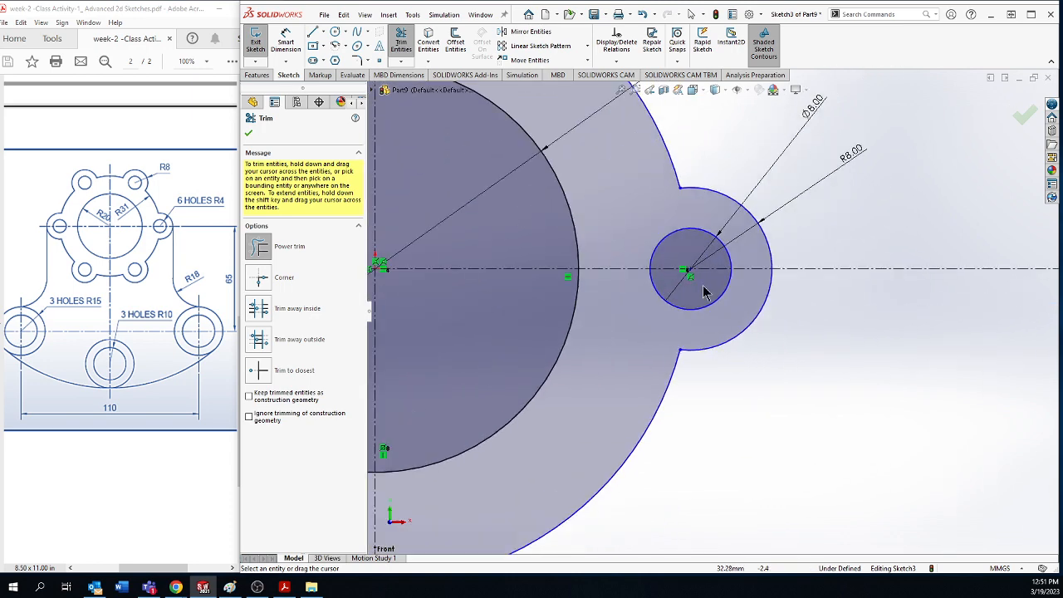
{"action": "scroll", "coordinate": [702, 287], "scroll_direction": "down", "scroll_amount": 5}
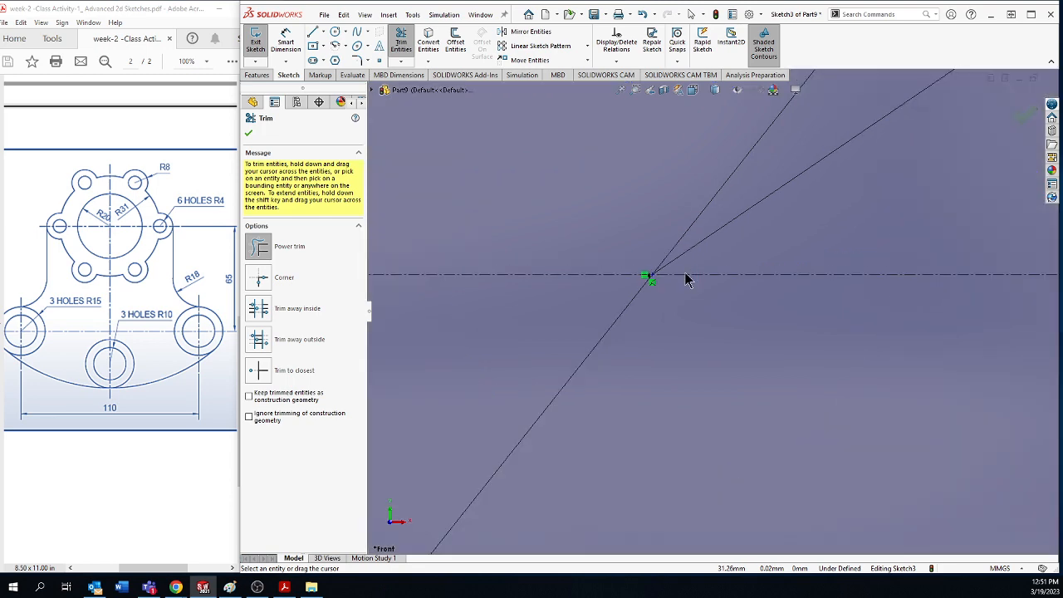
{"action": "scroll", "coordinate": [681, 288], "scroll_direction": "up", "scroll_amount": 4}
{"action": "scroll", "coordinate": [680, 293], "scroll_direction": "up", "scroll_amount": 8}
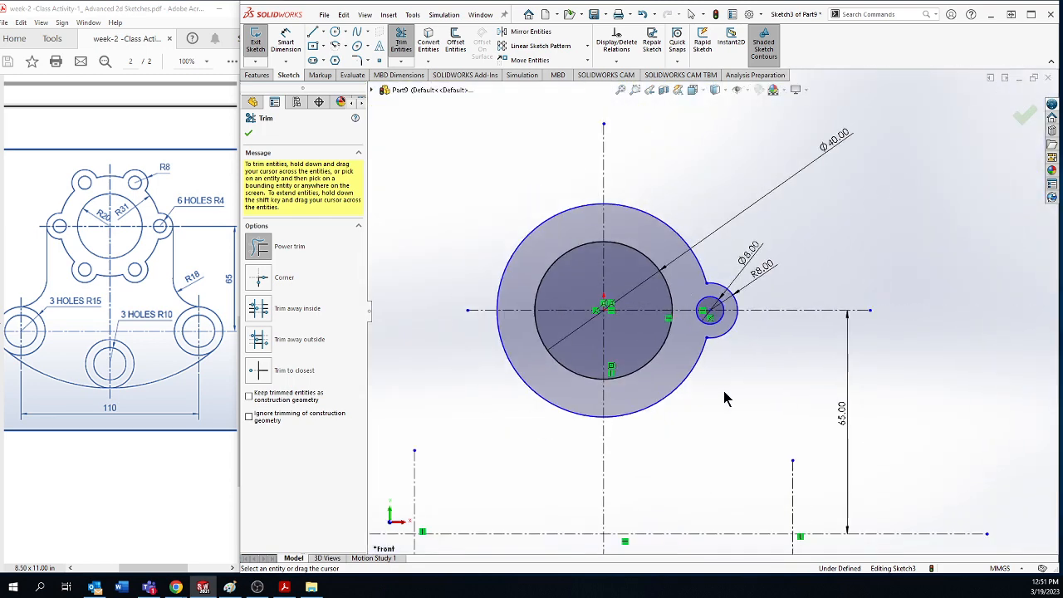
Dimension the radius of the trimmed outer arc as 31 mm.
{"action": "left_click", "coordinate": [283, 44]}
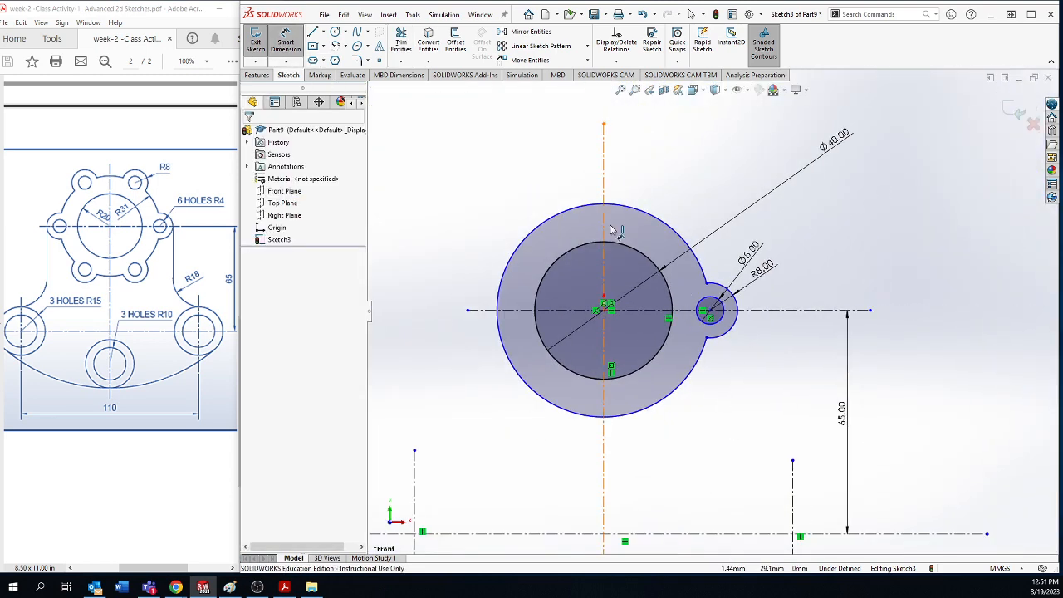
{"action": "left_click", "coordinate": [646, 214]}
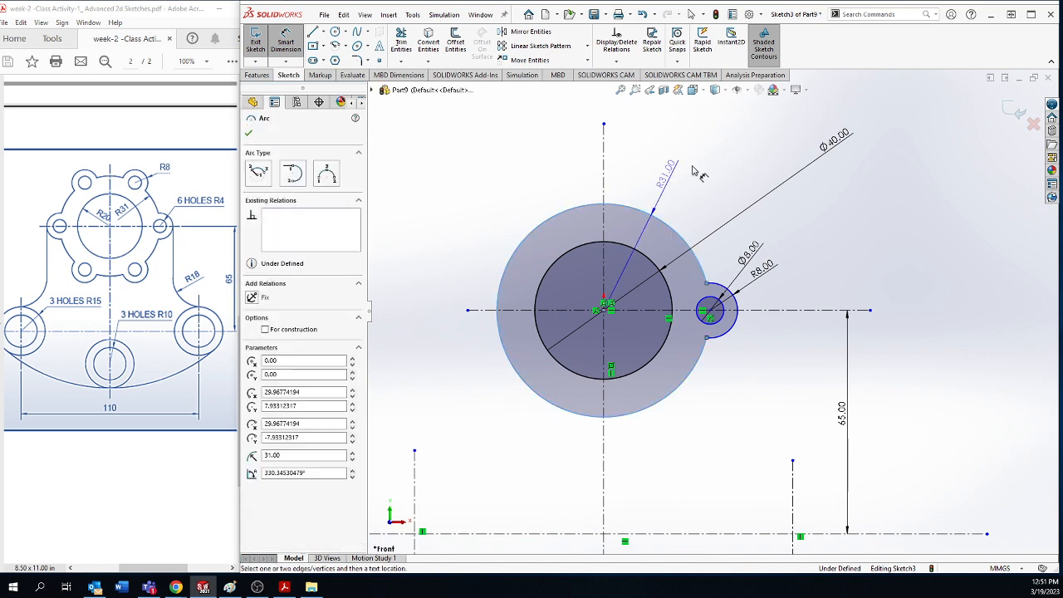
{"action": "left_click", "coordinate": [677, 162]}
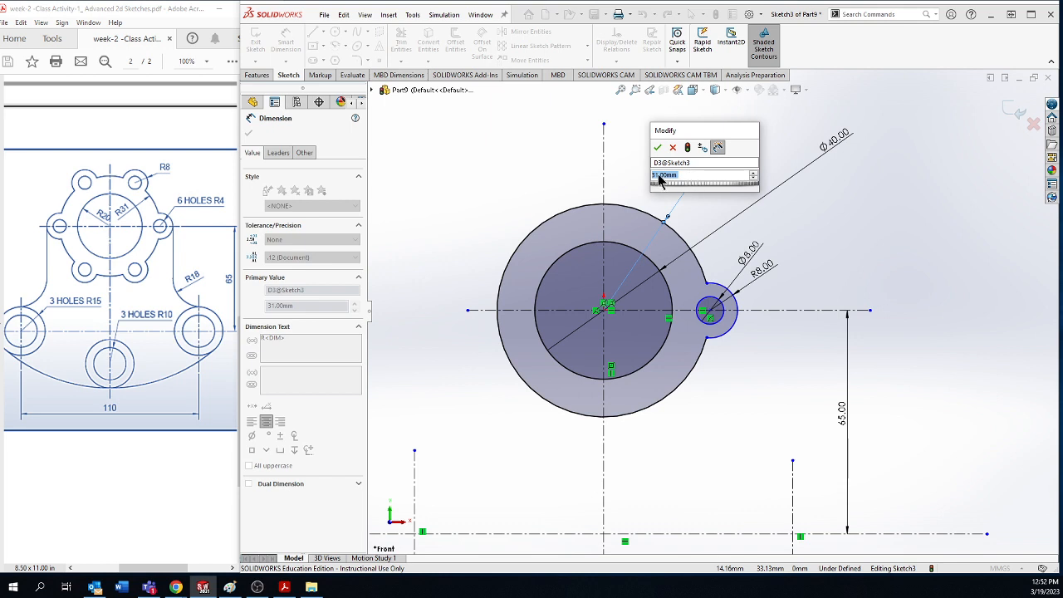
{"action": "left_click", "coordinate": [657, 147]}
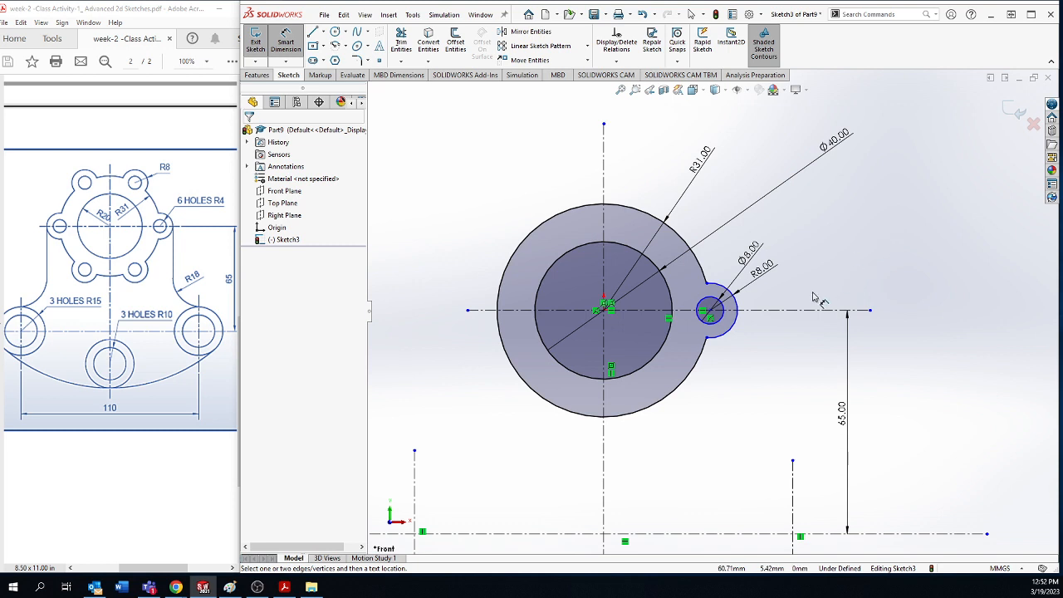
Try a coincident relation between the small hole's center and the R31 arc, and undo it.
{"action": "scroll", "coordinate": [707, 351], "scroll_direction": "up", "scroll_amount": 4}
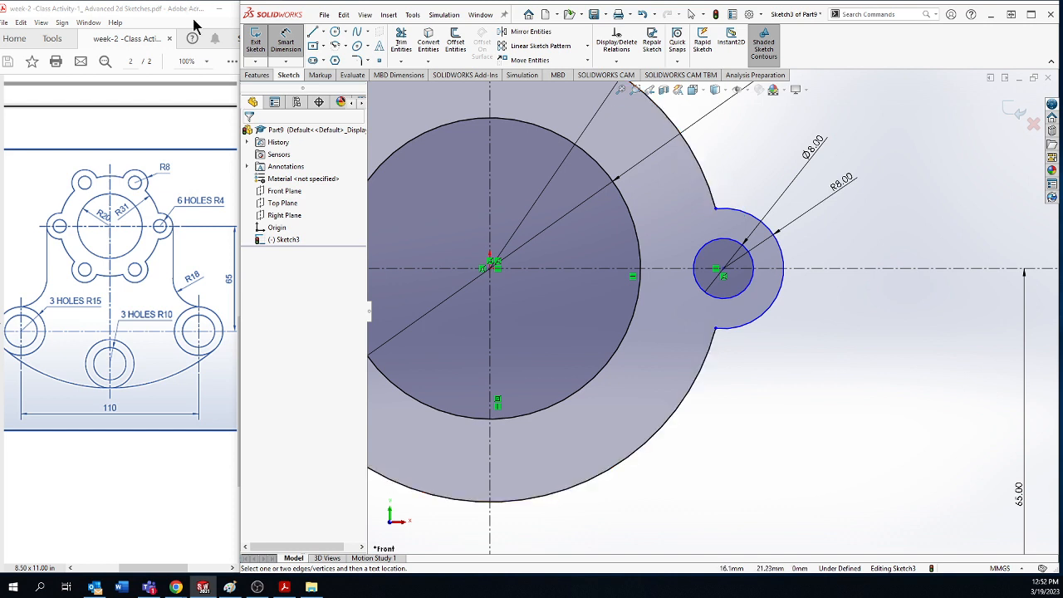
{"action": "left_click", "coordinate": [285, 41]}
{"action": "left_click", "coordinate": [712, 196]}
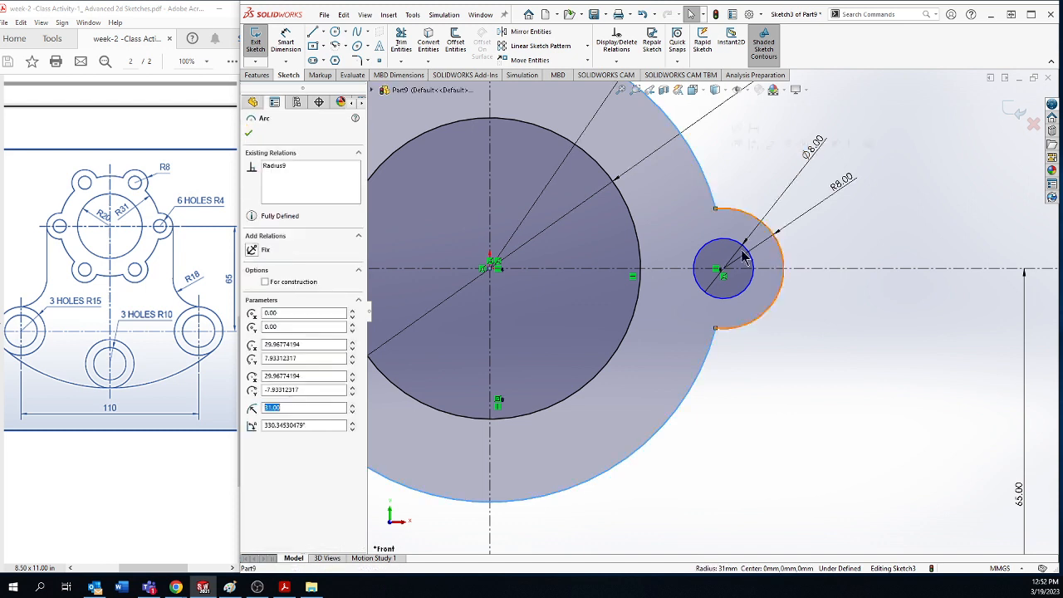
{"action": "left_click", "coordinate": [724, 269], "text": "ctrl"}
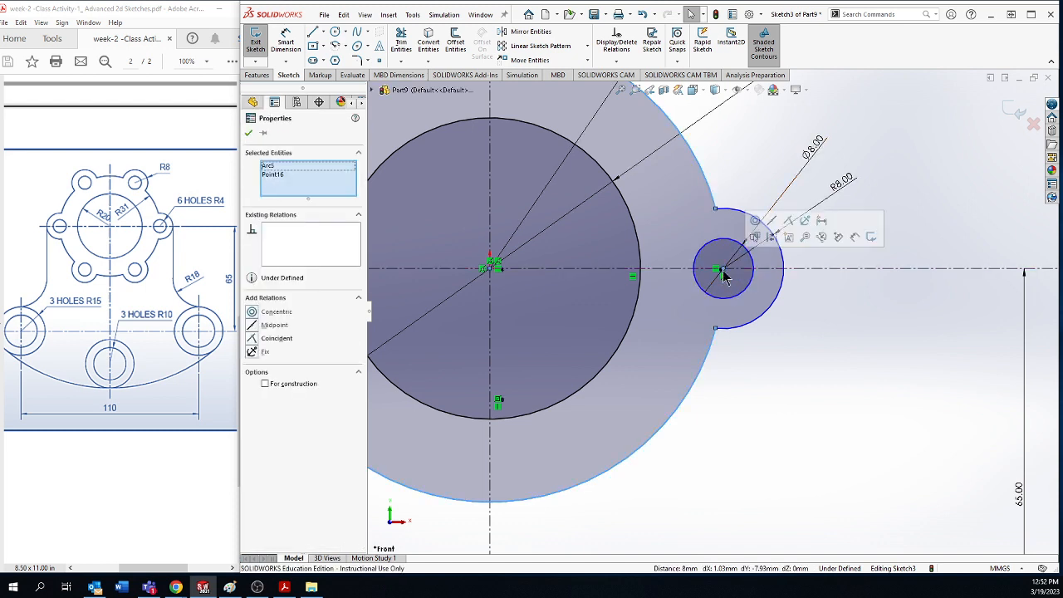
{"action": "left_click", "coordinate": [790, 221]}
{"action": "left_click", "coordinate": [802, 407]}
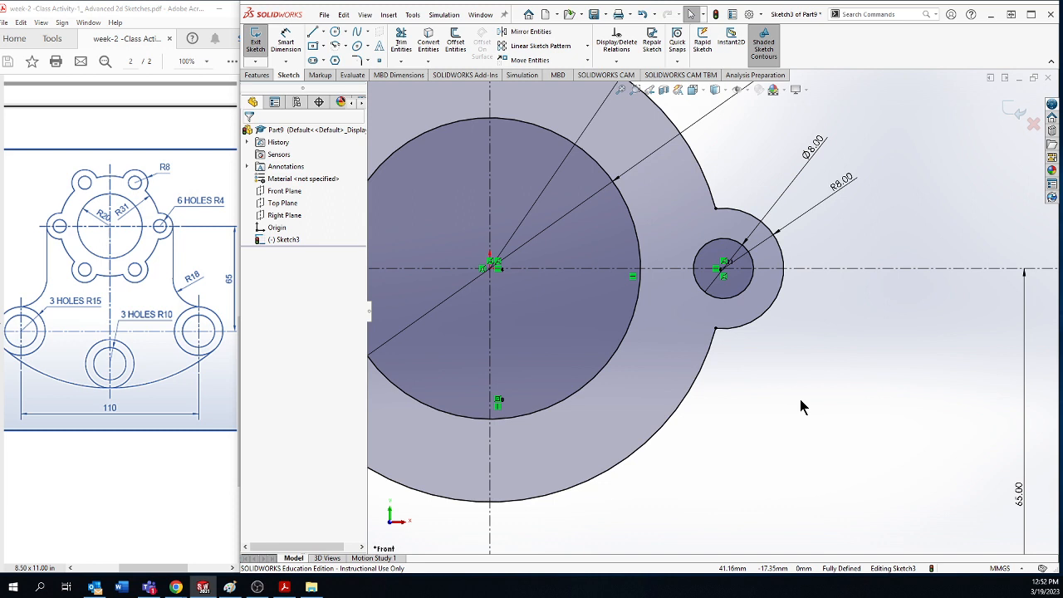
{"action": "key", "text": "ctrl+z"}
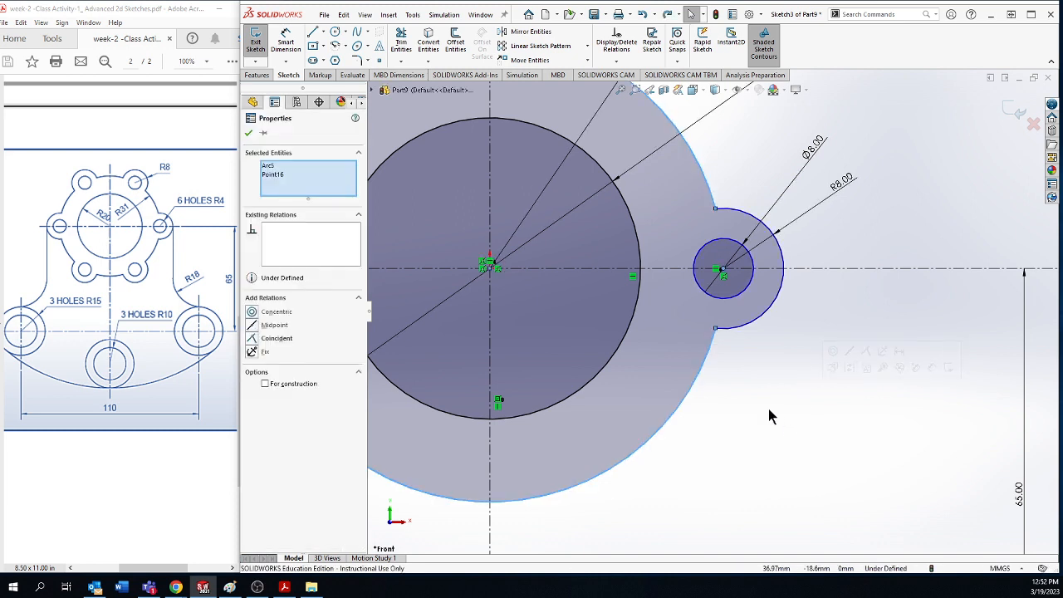
{"action": "left_click", "coordinate": [769, 410]}
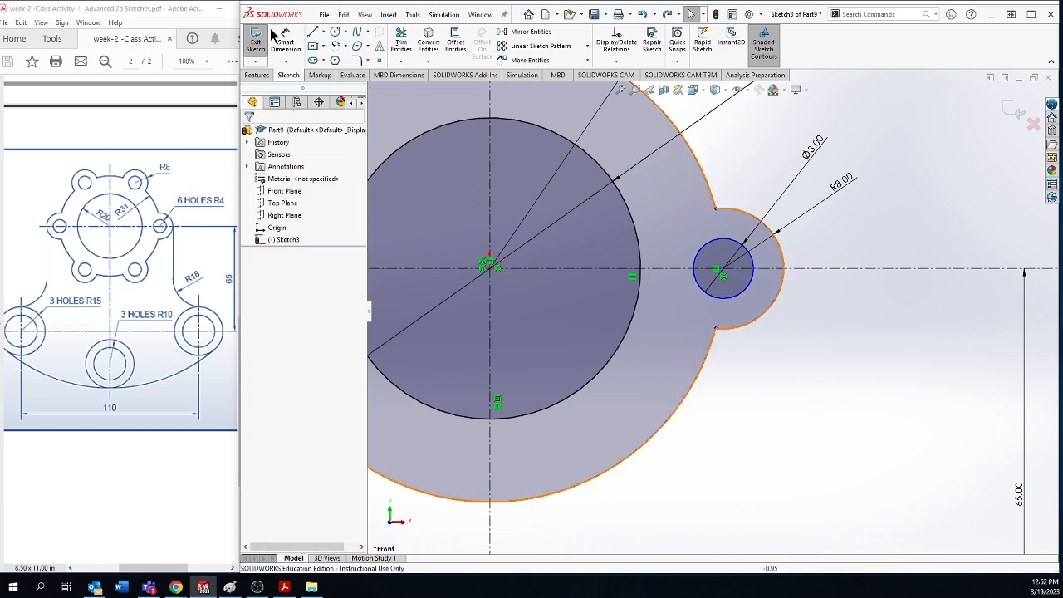
Make the center of the small hole coincident with the R31 arc.
{"action": "left_click", "coordinate": [706, 180]}
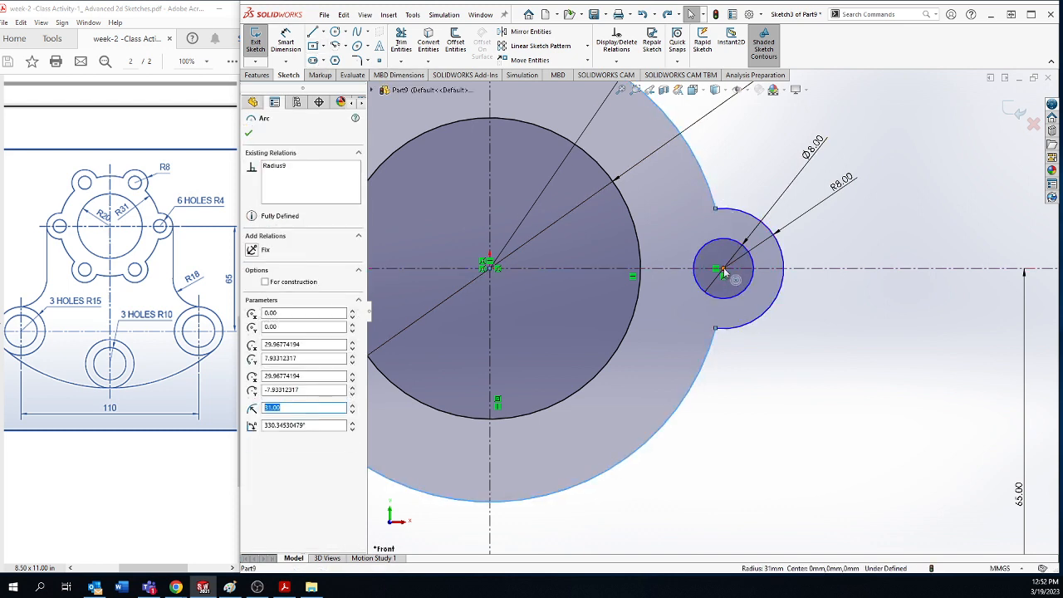
{"action": "left_click", "coordinate": [724, 274], "text": "ctrl"}
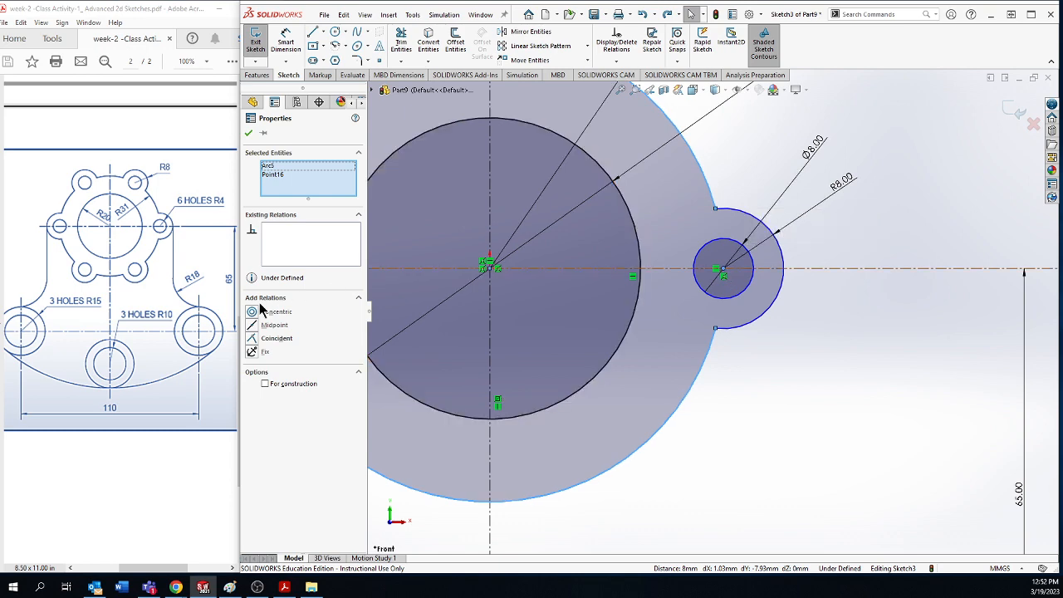
{"action": "left_click", "coordinate": [254, 343]}
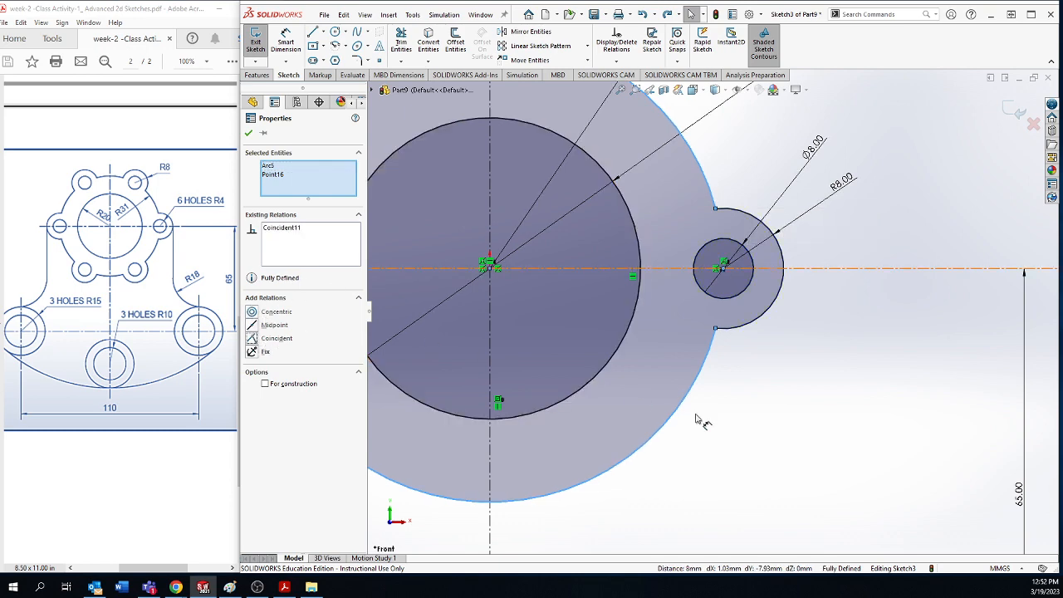
{"action": "left_click", "coordinate": [776, 441]}
Circular-pattern the R8 lug arc and its 8 mm hole around the origin with 6 equally spaced instances over 360 degrees.
{"action": "key", "text": "f"}
{"action": "scroll", "coordinate": [758, 384], "scroll_direction": "down", "scroll_amount": 2}
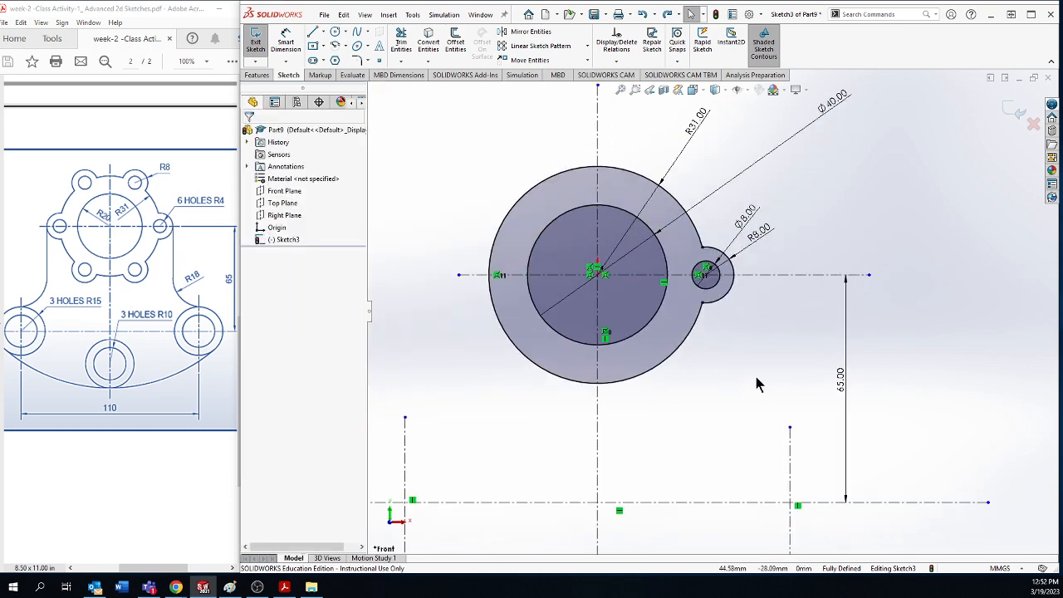
{"action": "left_click", "coordinate": [587, 47]}
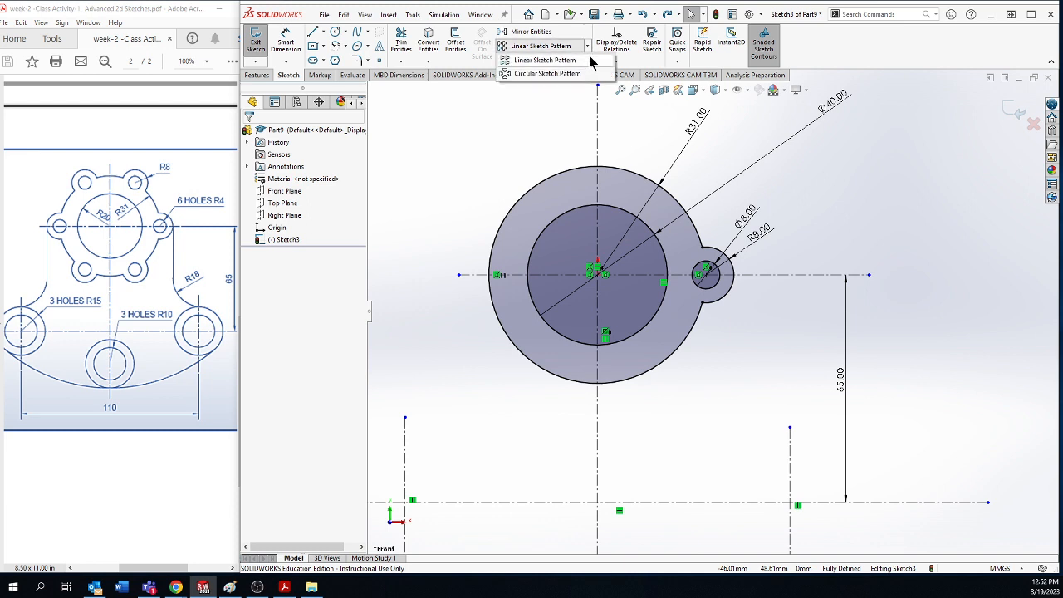
{"action": "left_click", "coordinate": [544, 70]}
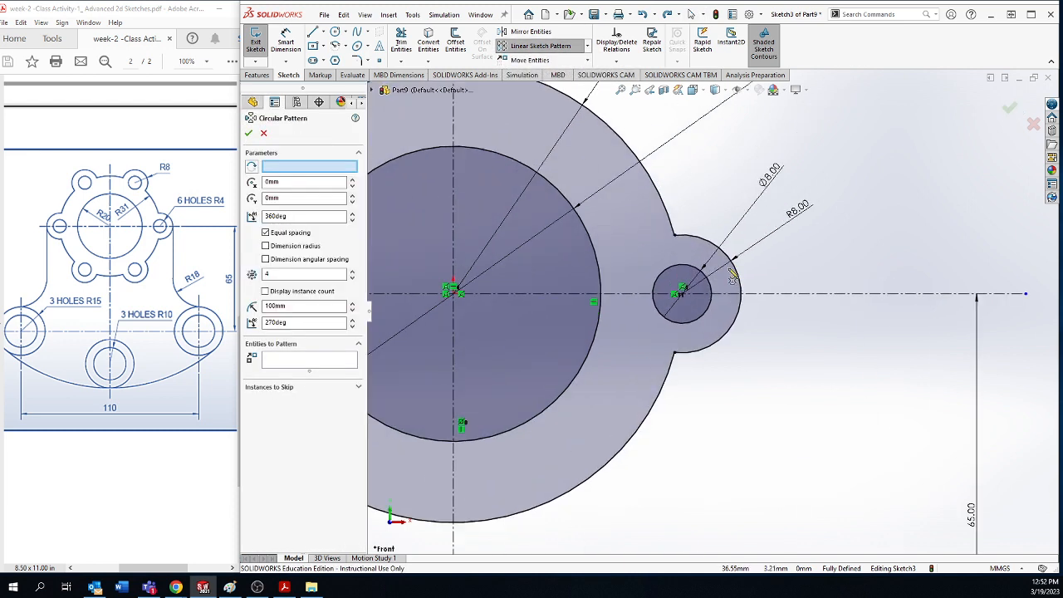
{"action": "scroll", "coordinate": [735, 279], "scroll_direction": "down", "scroll_amount": 3}
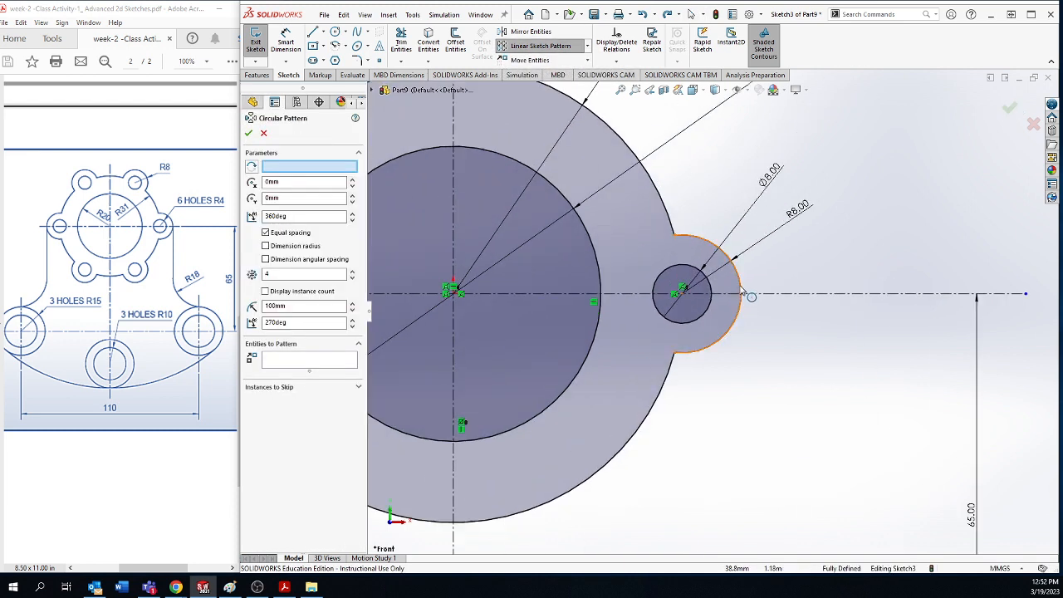
{"action": "left_click", "coordinate": [742, 296]}
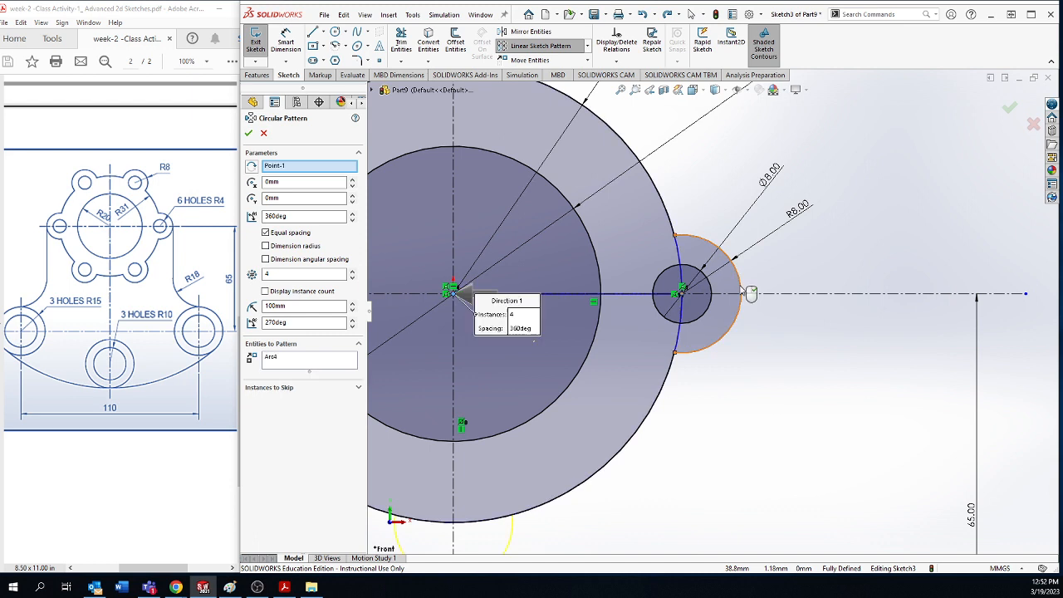
{"action": "left_click", "coordinate": [715, 325]}
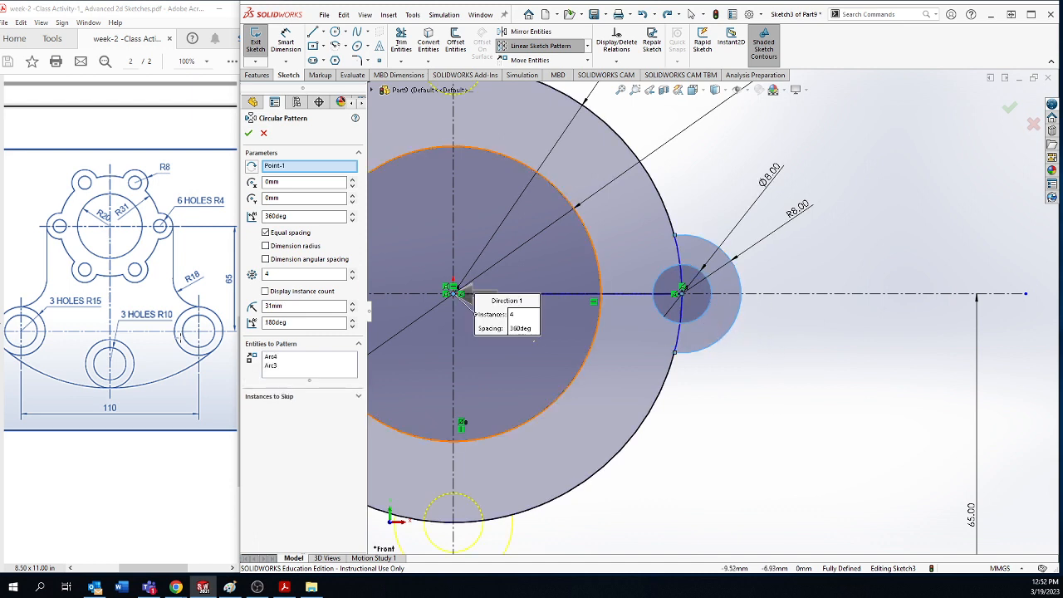
{"action": "scroll", "coordinate": [675, 320], "scroll_direction": "up", "scroll_amount": 4}
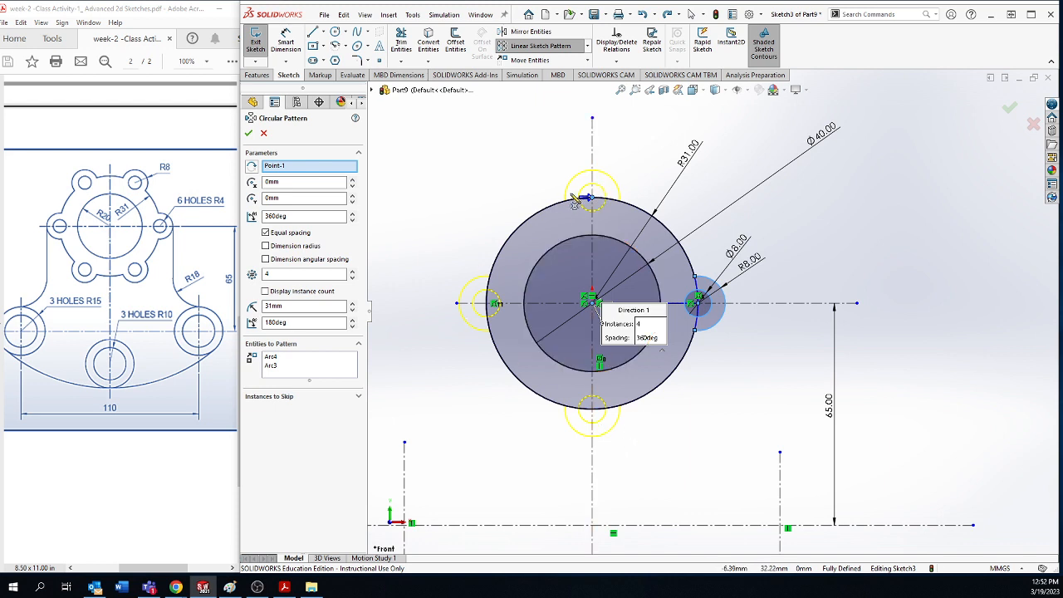
{"action": "double_click", "coordinate": [278, 275]}
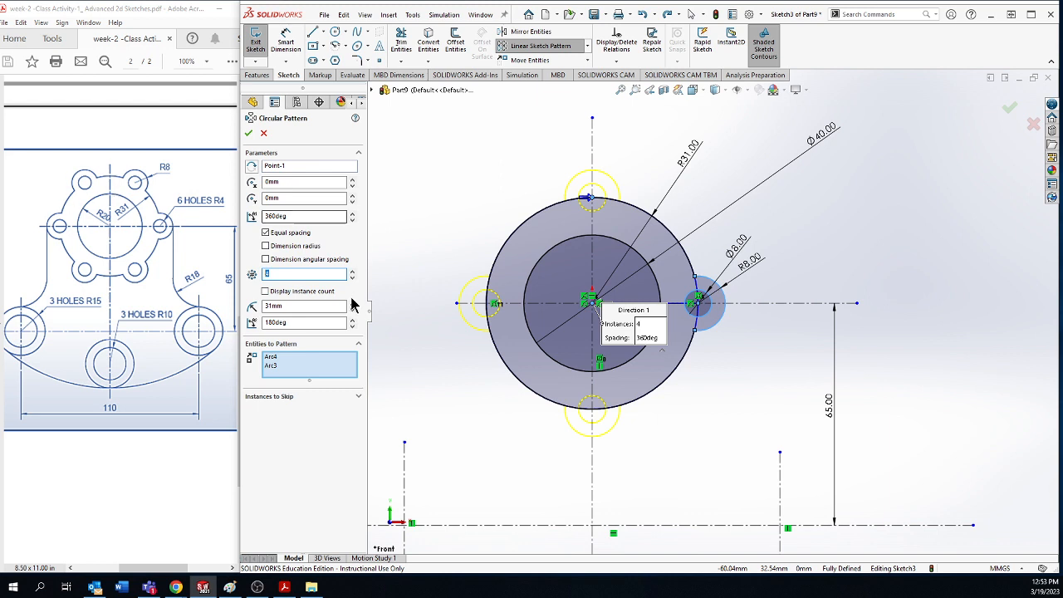
{"action": "type", "text": "6"}
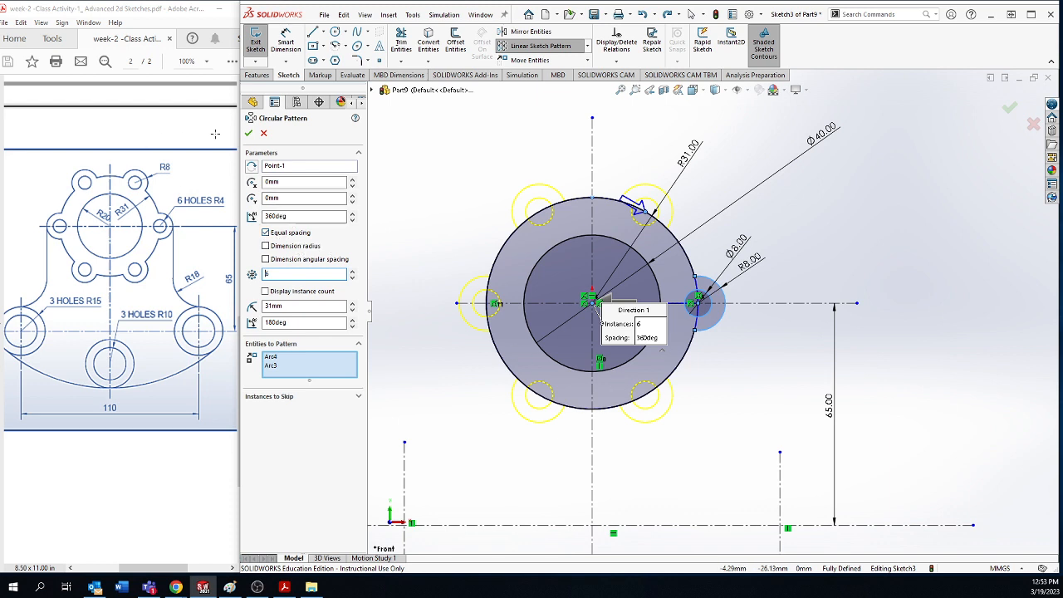
{"action": "left_click", "coordinate": [248, 134]}
Make the center of the patterned hole at the upper right of the flange coincident with the R31 arc.
{"action": "scroll", "coordinate": [677, 216], "scroll_direction": "down", "scroll_amount": 4}
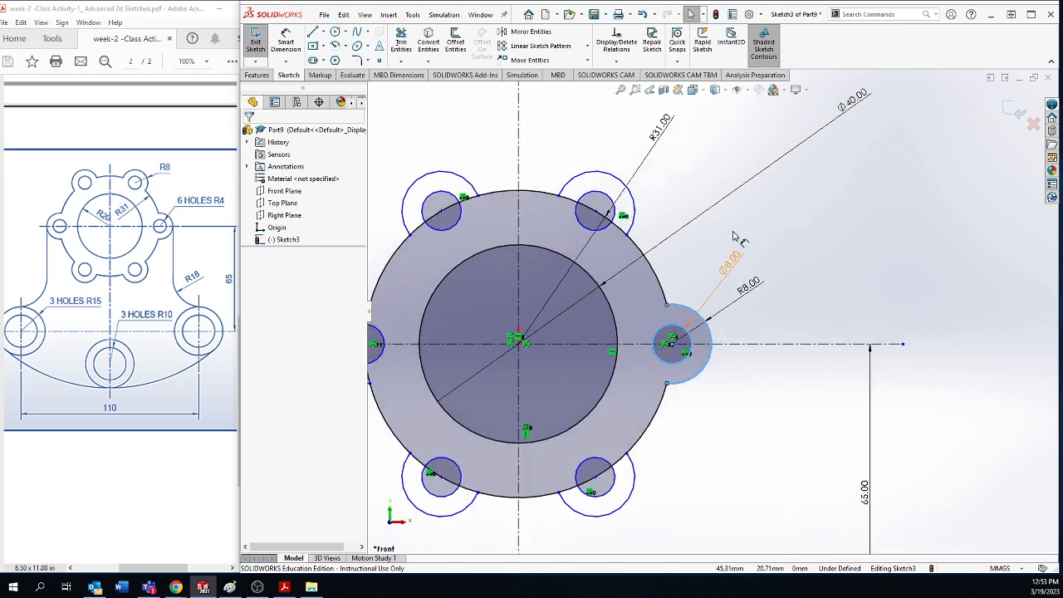
{"action": "scroll", "coordinate": [664, 249], "scroll_direction": "up", "scroll_amount": 3}
{"action": "scroll", "coordinate": [649, 278], "scroll_direction": "down", "scroll_amount": 2}
{"action": "scroll", "coordinate": [649, 278], "scroll_direction": "up", "scroll_amount": 3}
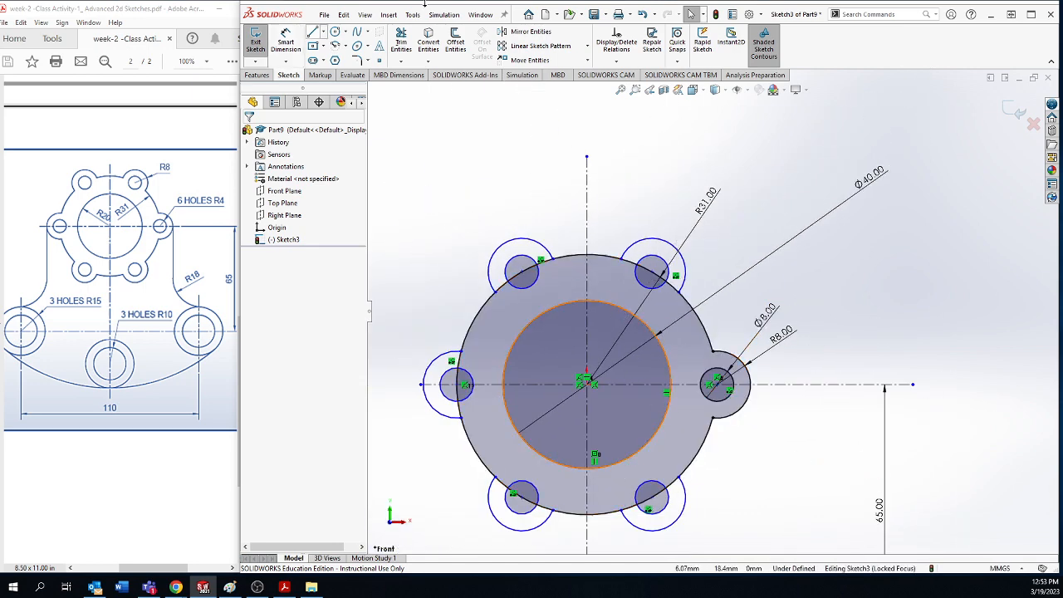
{"action": "scroll", "coordinate": [671, 274], "scroll_direction": "down", "scroll_amount": 3}
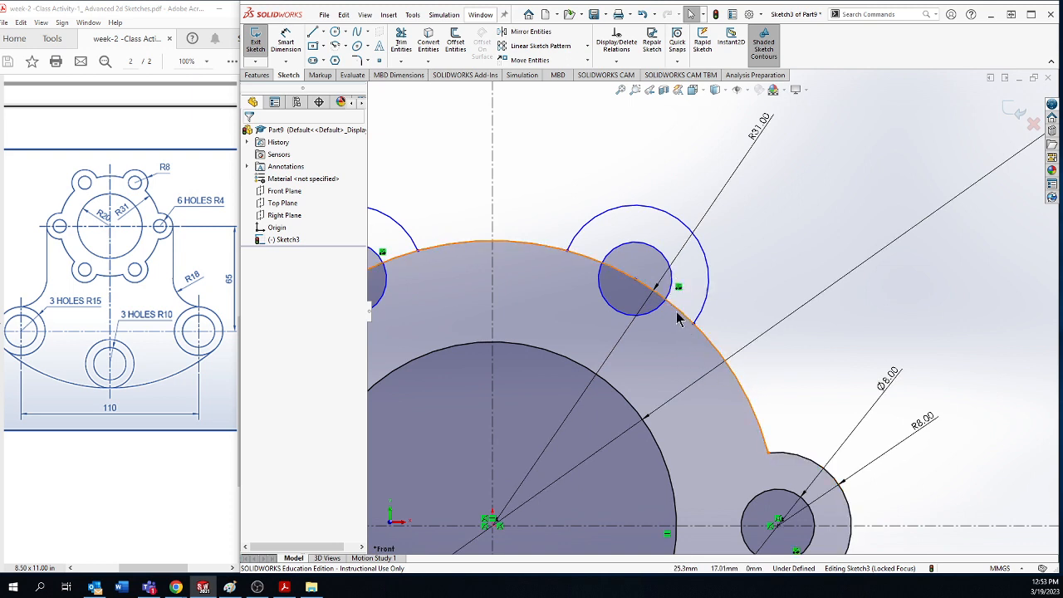
{"action": "left_click", "coordinate": [637, 280]}
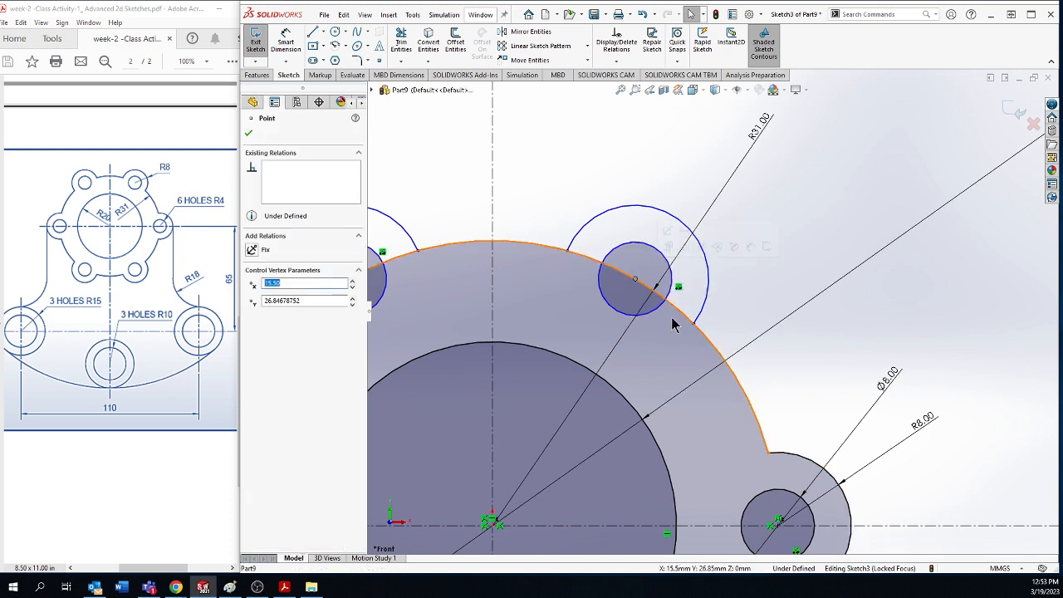
{"action": "left_click", "coordinate": [749, 400], "text": "ctrl"}
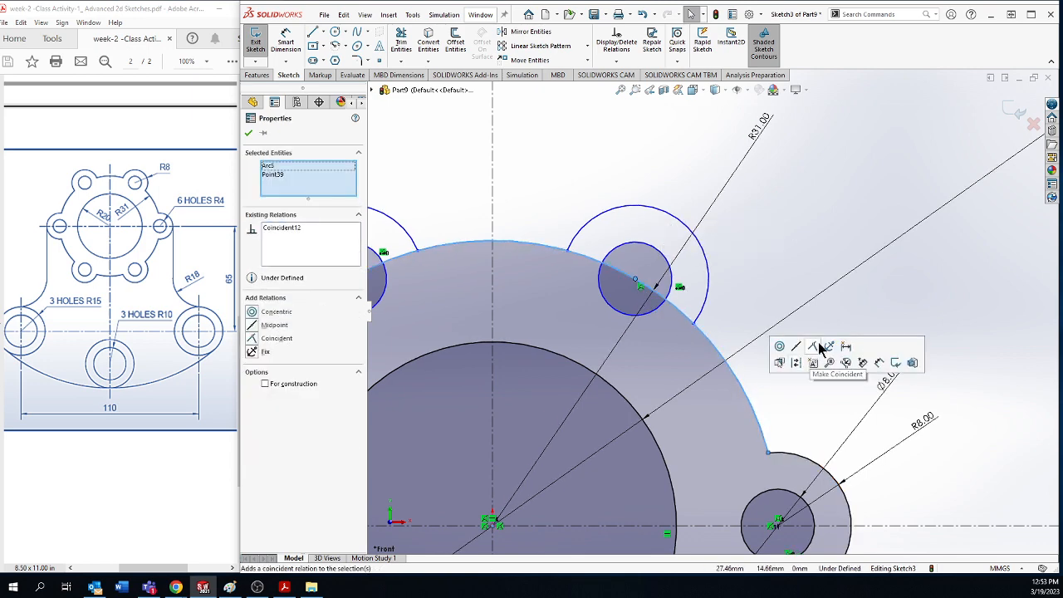
{"action": "scroll", "coordinate": [754, 420], "scroll_direction": "up", "scroll_amount": 5}
{"action": "scroll", "coordinate": [693, 491], "scroll_direction": "down", "scroll_amount": 5}
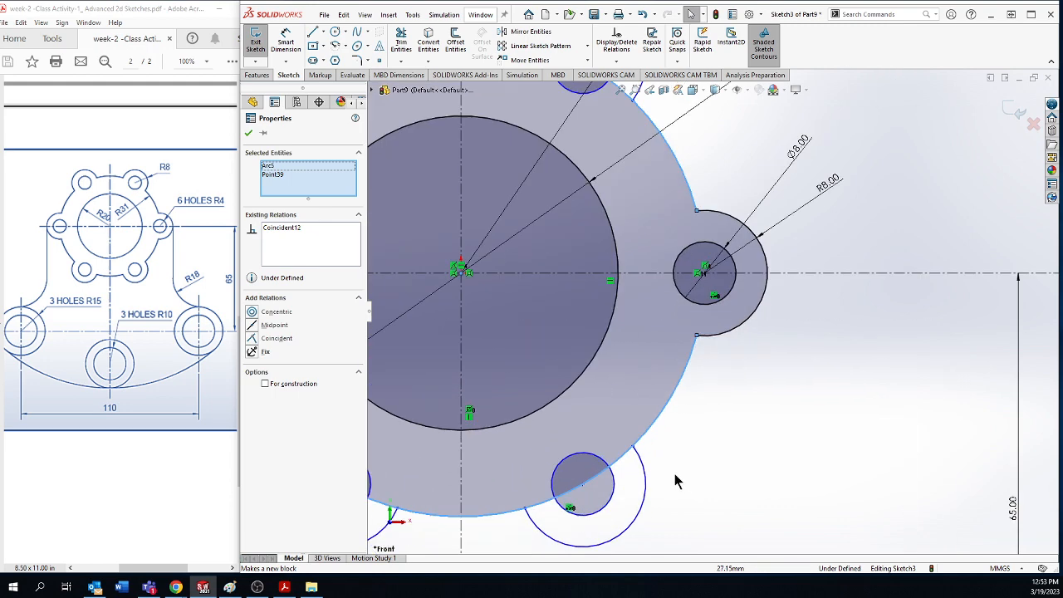
Make the center of the patterned hole at the lower right of the flange coincident with the R31 arc.
{"action": "scroll", "coordinate": [646, 513], "scroll_direction": "down", "scroll_amount": 4}
{"action": "left_click", "coordinate": [750, 484]}
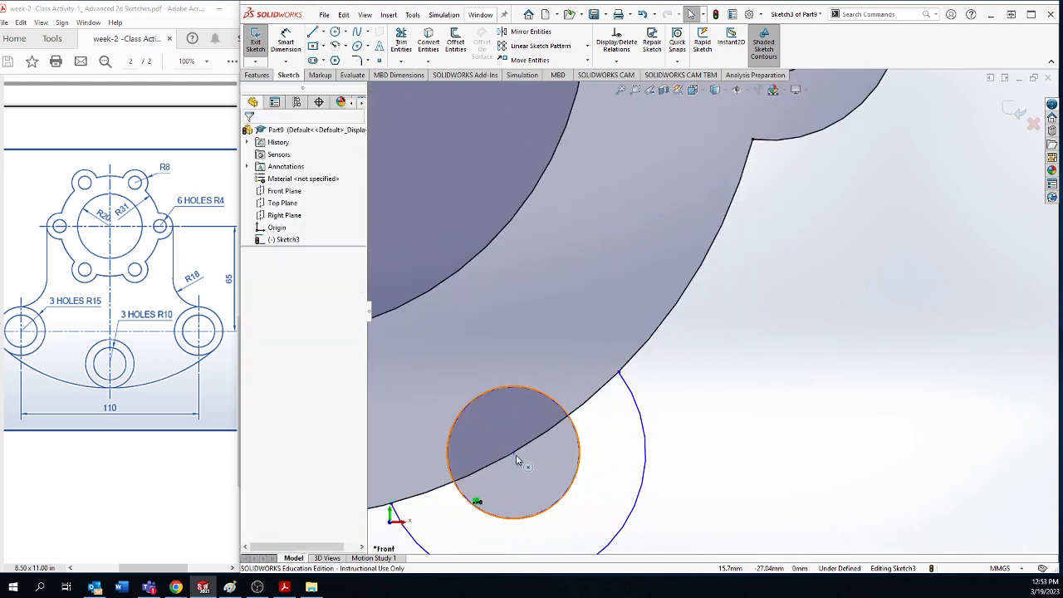
{"action": "left_click", "coordinate": [514, 454]}
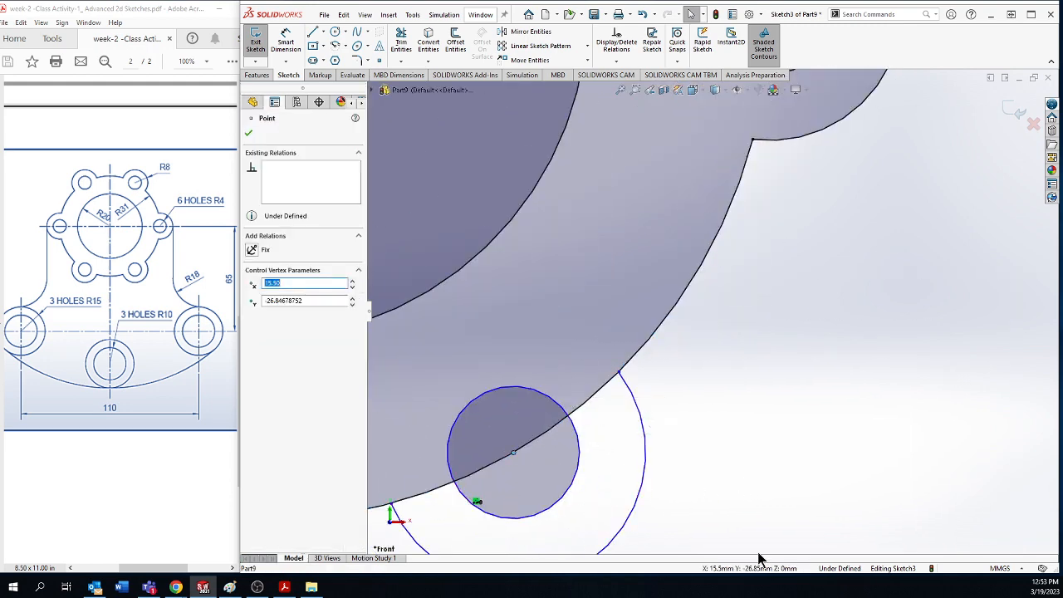
{"action": "left_click", "coordinate": [657, 340], "text": "ctrl"}
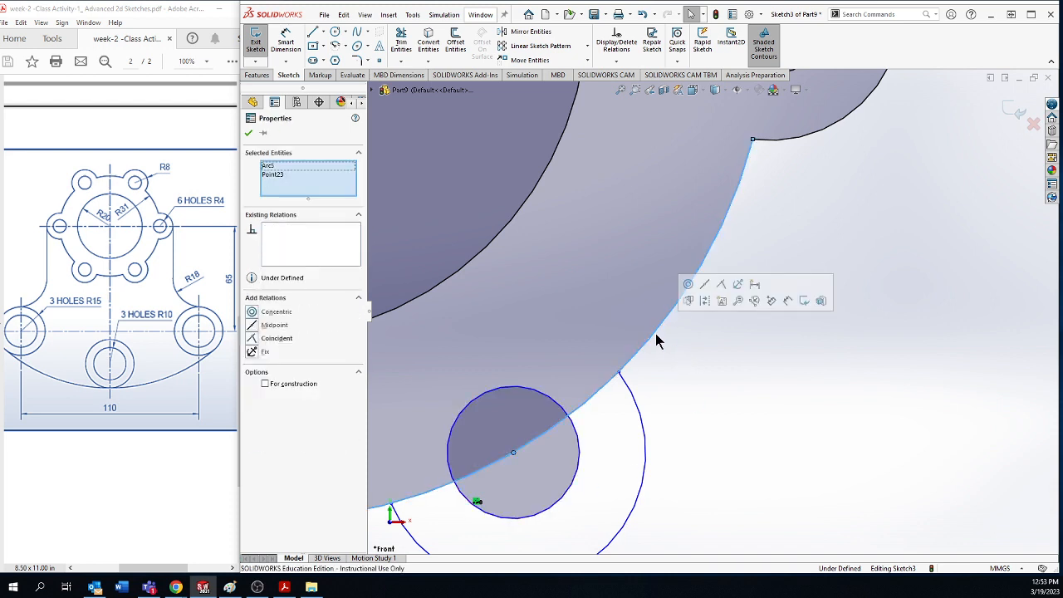
{"action": "left_click", "coordinate": [722, 286]}
{"action": "left_click", "coordinate": [619, 418]}
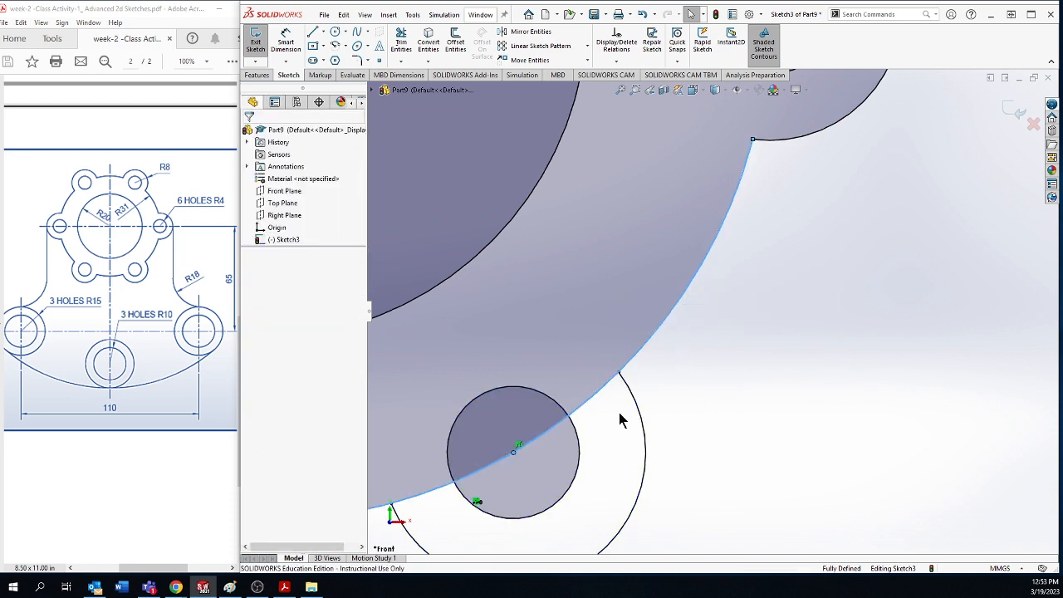
Trim away the portion of the R31 arc that crosses the upper-right lug and its hole, using Power trim.
{"action": "scroll", "coordinate": [618, 418], "scroll_direction": "up", "scroll_amount": 3}
{"action": "scroll", "coordinate": [654, 244], "scroll_direction": "up", "scroll_amount": 5}
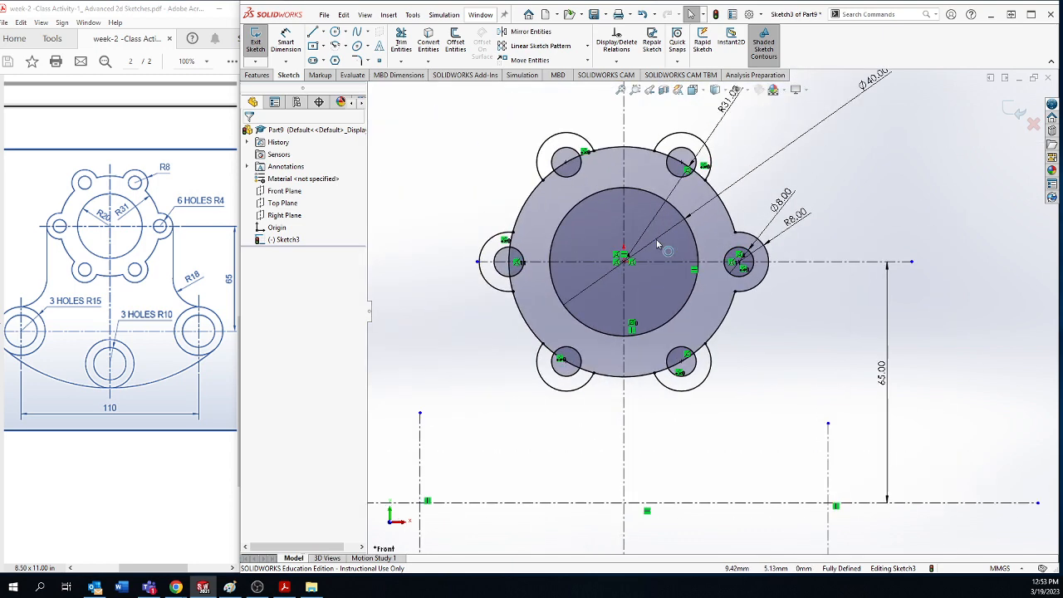
{"action": "left_click", "coordinate": [401, 40]}
{"action": "scroll", "coordinate": [678, 187], "scroll_direction": "down", "scroll_amount": 5}
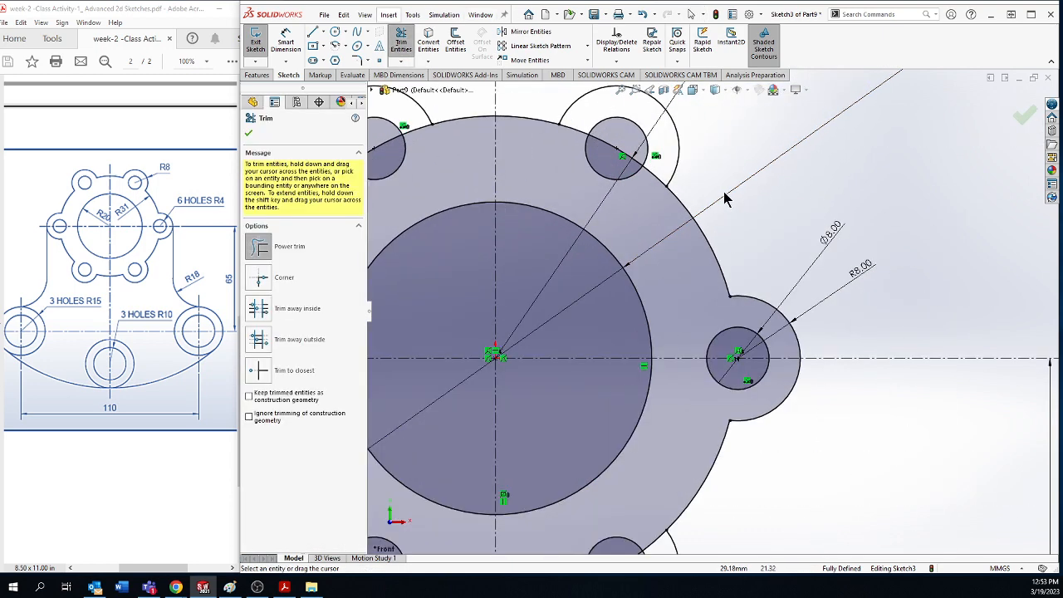
{"action": "mouse_move", "coordinate": [625, 212]}
{"action": "left_mouse_down"}
{"action": "mouse_move", "coordinate": [651, 164]}
{"action": "mouse_move", "coordinate": [591, 199]}
{"action": "mouse_move", "coordinate": [600, 152]}
{"action": "left_mouse_up"}
{"action": "scroll", "coordinate": [570, 159], "scroll_direction": "down", "scroll_amount": 4}
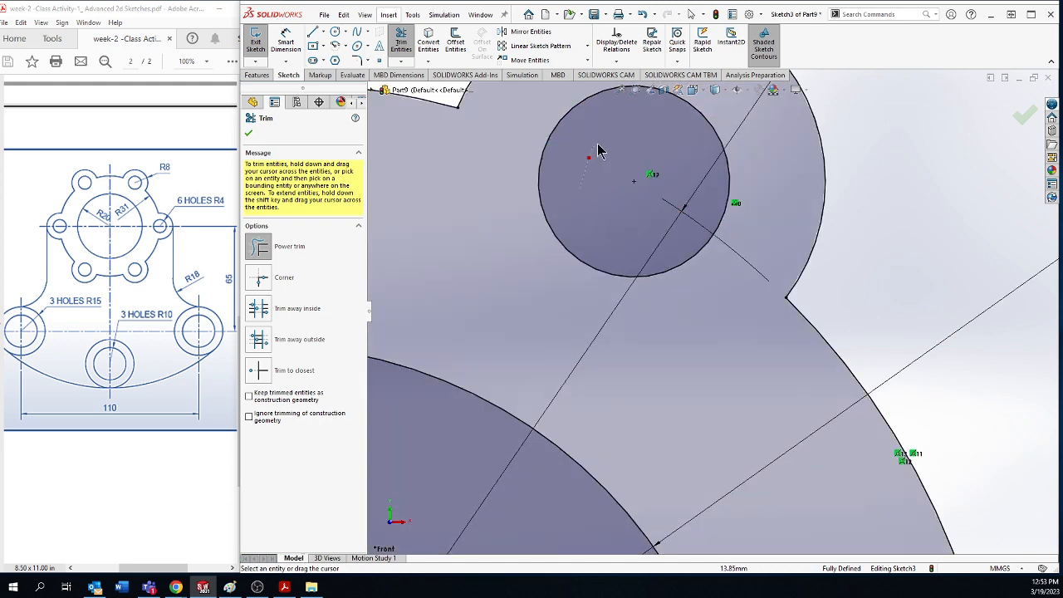
Power-trim the R31 arc segments inside the upper-left lug and its hole.
{"action": "scroll", "coordinate": [633, 143], "scroll_direction": "up", "scroll_amount": 5}
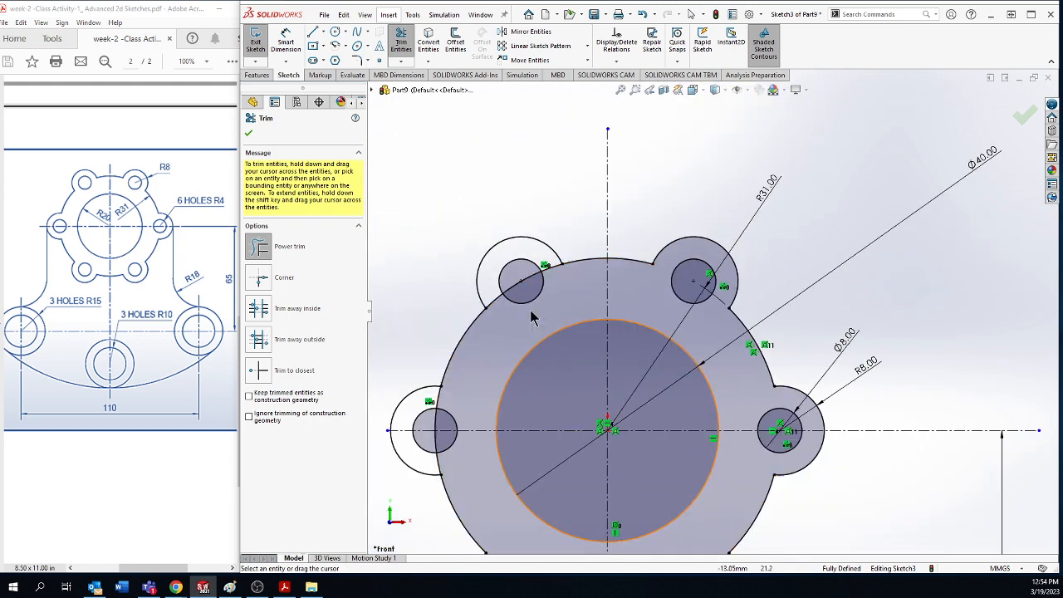
{"action": "scroll", "coordinate": [523, 370], "scroll_direction": "down", "scroll_amount": 3}
{"action": "left_click_drag", "start_coordinate": [520, 373], "coordinate": [497, 305]}
{"action": "left_click_drag", "start_coordinate": [562, 307], "coordinate": [564, 262]}
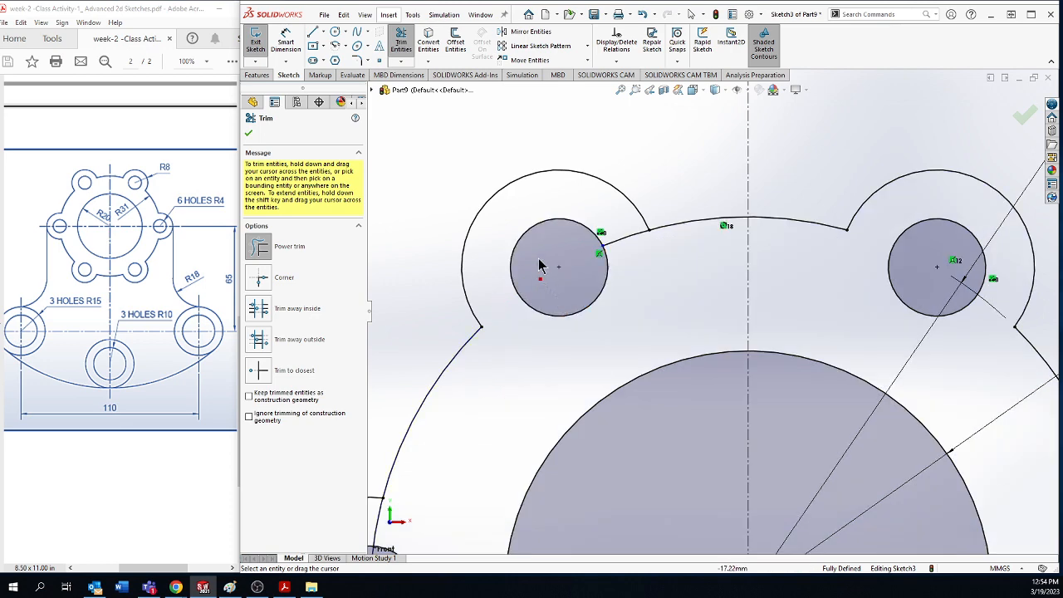
Power-trim the R31 arc segments running through the left lug and its hole on the horizontal centerline.
{"action": "scroll", "coordinate": [719, 310], "scroll_direction": "up", "scroll_amount": 1}
{"action": "scroll", "coordinate": [550, 463], "scroll_direction": "down", "scroll_amount": 5}
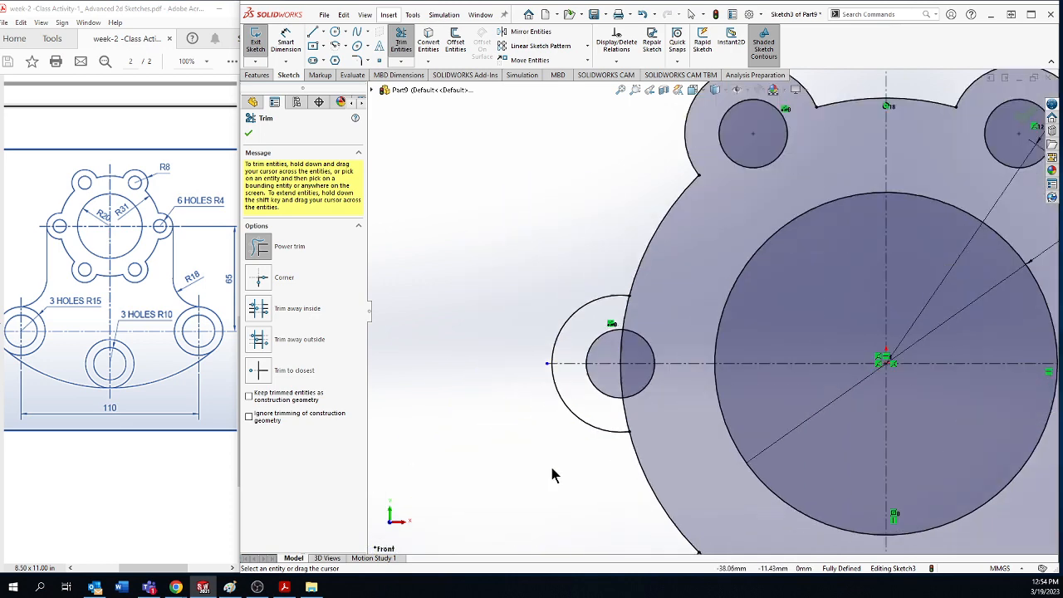
{"action": "left_click_drag", "start_coordinate": [719, 373], "coordinate": [667, 382]}
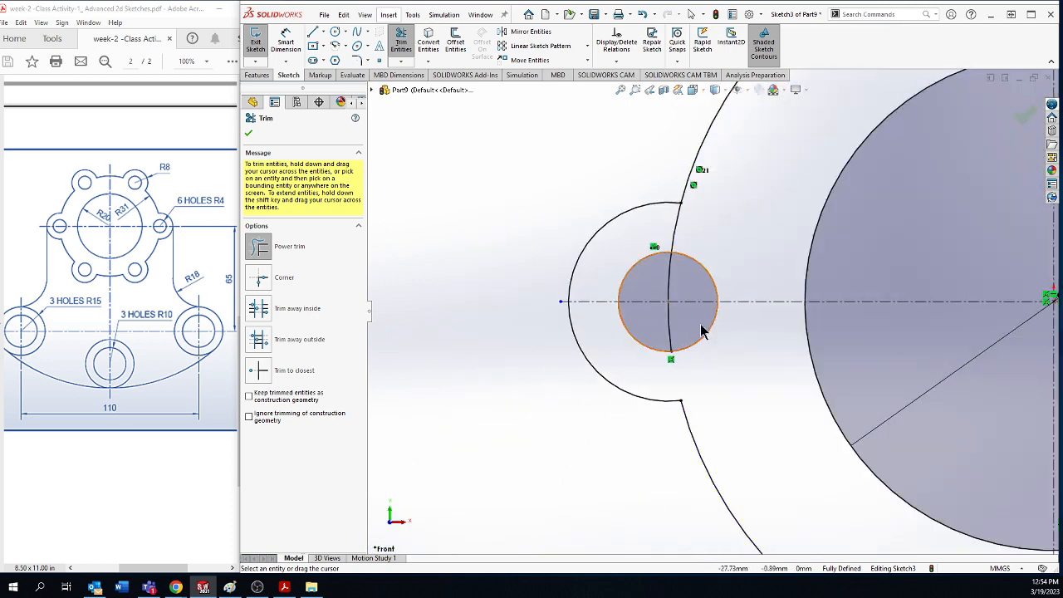
{"action": "left_click_drag", "start_coordinate": [683, 323], "coordinate": [652, 329]}
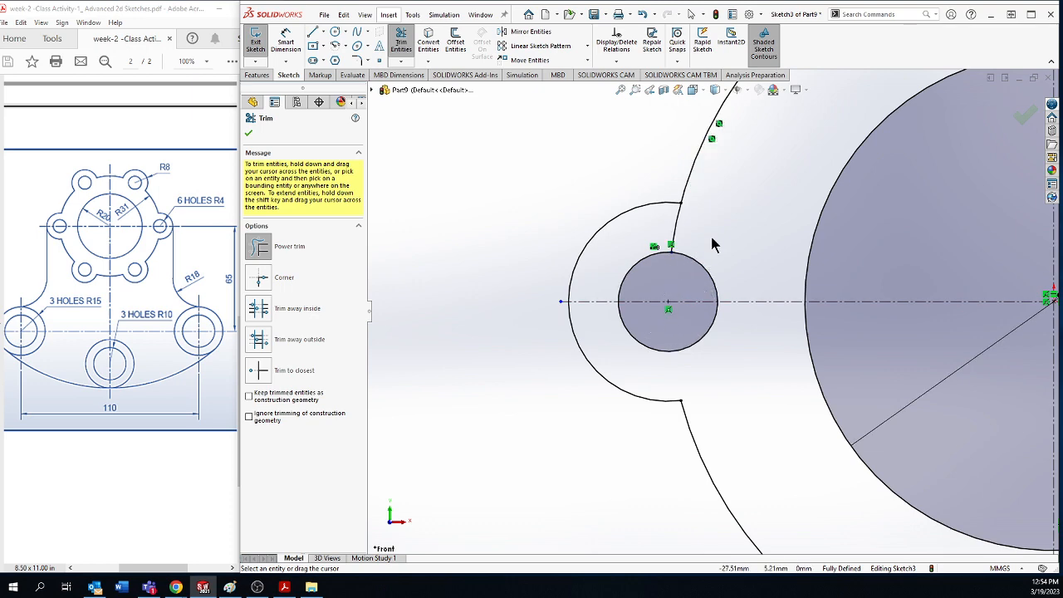
{"action": "left_click_drag", "start_coordinate": [670, 240], "coordinate": [667, 228]}
Power-trim the R31 arc segments inside the lower-left lug and its hole.
{"action": "scroll", "coordinate": [871, 438], "scroll_direction": "up", "scroll_amount": 3}
{"action": "scroll", "coordinate": [880, 455], "scroll_direction": "down", "scroll_amount": 4}
{"action": "scroll", "coordinate": [812, 496], "scroll_direction": "down", "scroll_amount": 3}
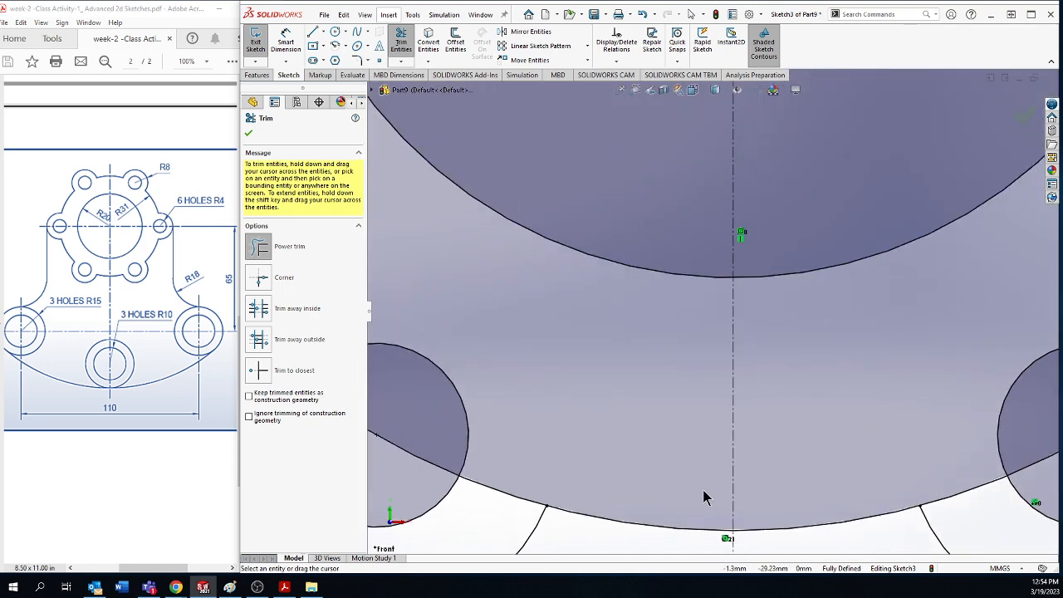
{"action": "scroll", "coordinate": [702, 496], "scroll_direction": "up", "scroll_amount": 3}
{"action": "left_click_drag", "start_coordinate": [607, 386], "coordinate": [560, 428]}
{"action": "left_click_drag", "start_coordinate": [558, 387], "coordinate": [505, 410]}
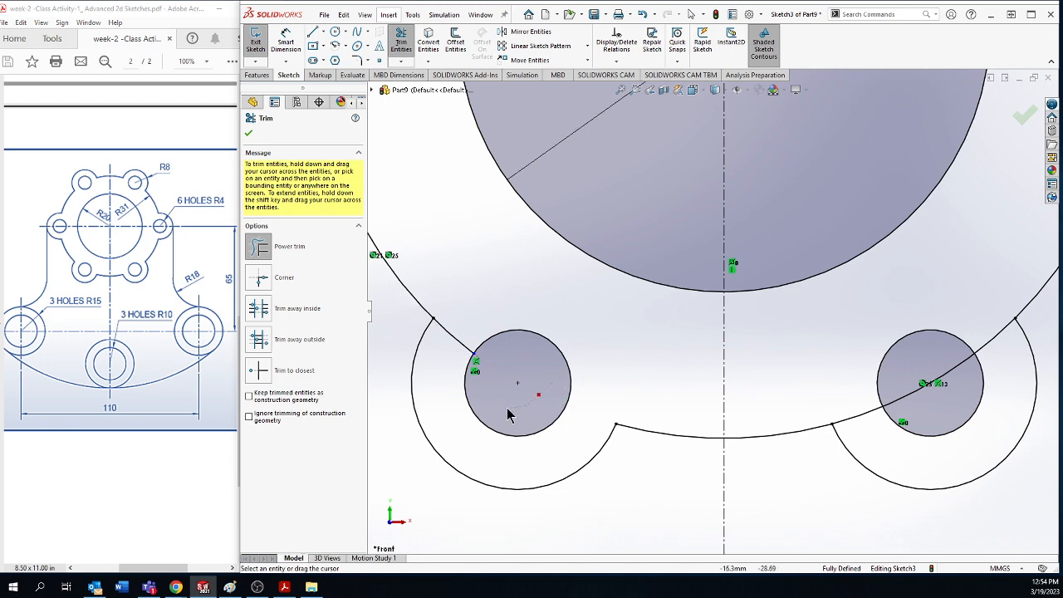
{"action": "left_click_drag", "start_coordinate": [493, 308], "coordinate": [429, 347]}
Power-trim the R31 arc segments inside the lower-right lug and its hole, and finish trimming.
{"action": "scroll", "coordinate": [842, 373], "scroll_direction": "up", "scroll_amount": 2}
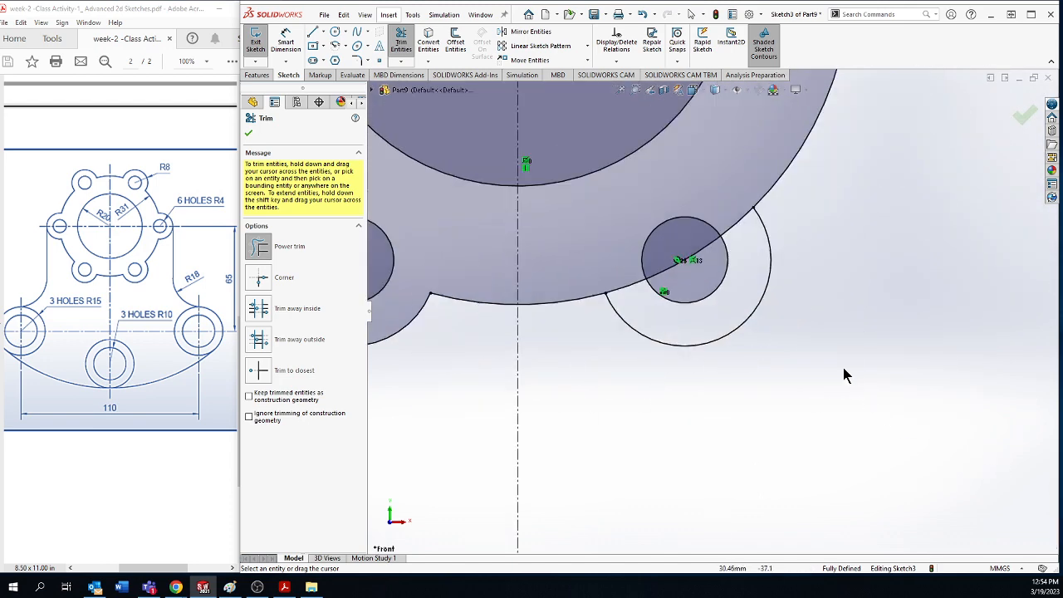
{"action": "left_click_drag", "start_coordinate": [627, 253], "coordinate": [632, 316]}
{"action": "left_click_drag", "start_coordinate": [673, 260], "coordinate": [681, 286]}
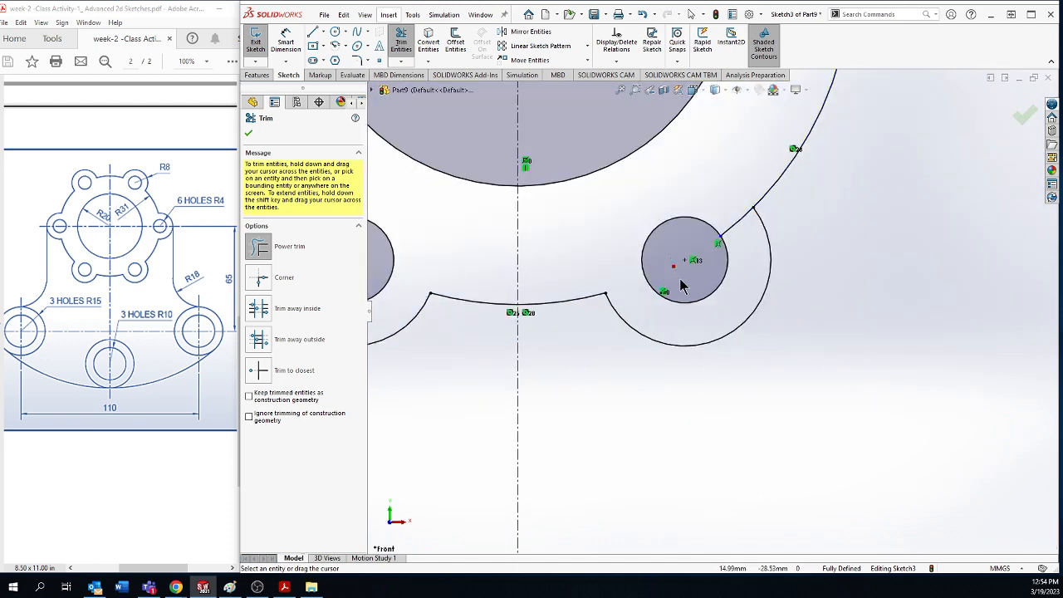
{"action": "scroll", "coordinate": [739, 234], "scroll_direction": "up", "scroll_amount": 5}
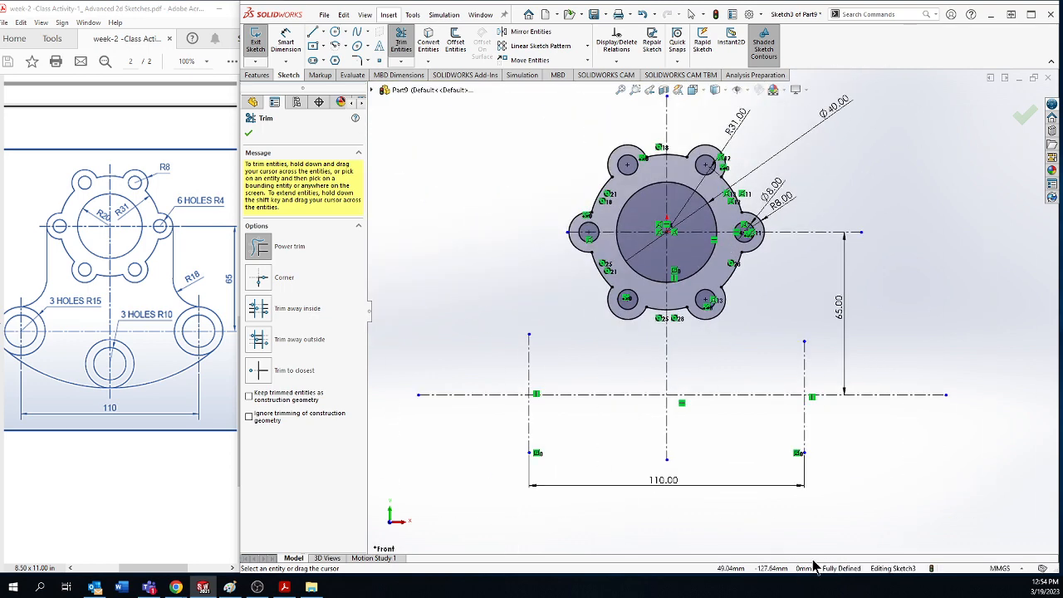
{"action": "scroll", "coordinate": [738, 235], "scroll_direction": "down", "scroll_amount": 3}
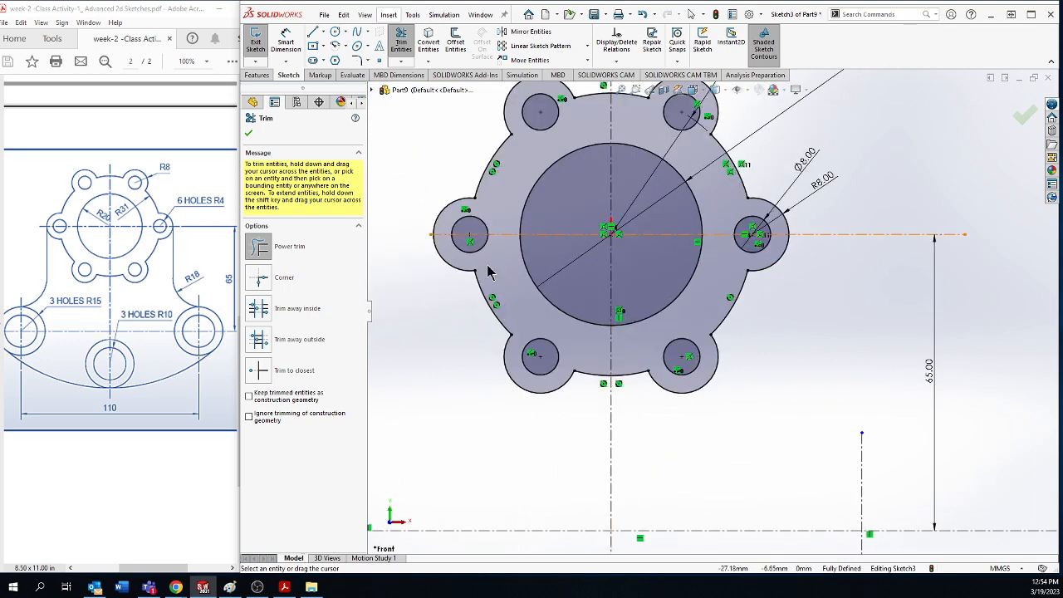
{"action": "scroll", "coordinate": [712, 319], "scroll_direction": "up", "scroll_amount": 3}
{"action": "left_click", "coordinate": [249, 134]}
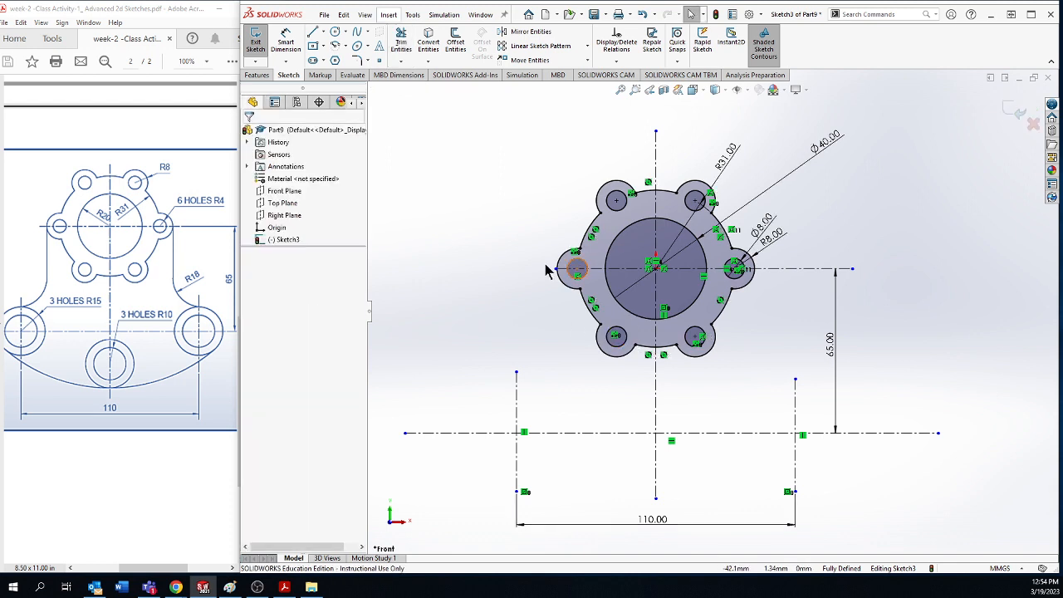
Extend the left end of the flange's horizontal centerline outward beyond the left lug.
{"action": "left_click", "coordinate": [508, 269]}
{"action": "left_click", "coordinate": [897, 315]}
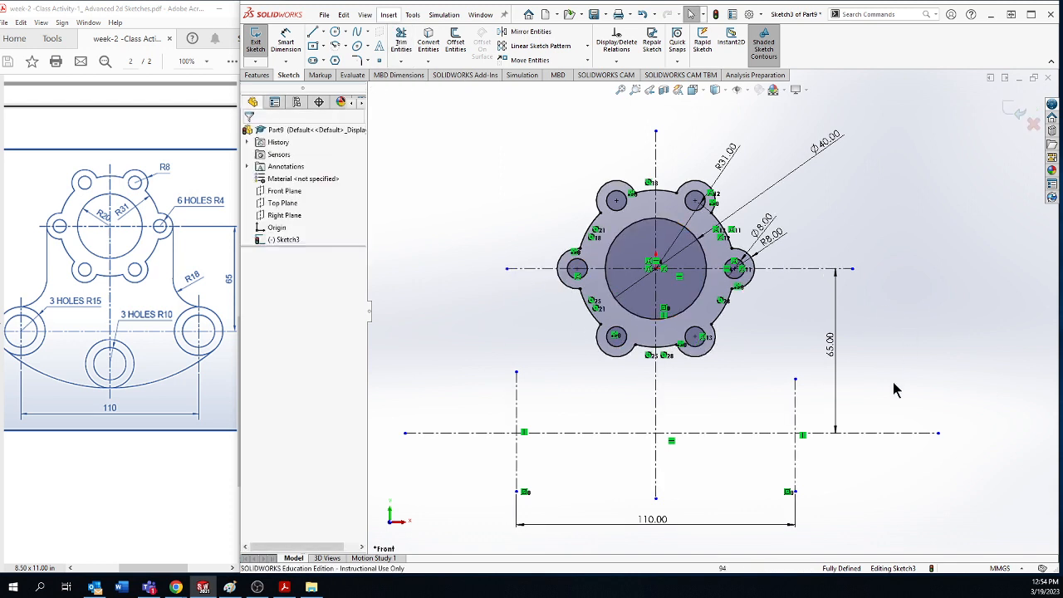
Sketch two concentric circles at the left intersection of the lower centerlines, the outer one about 32 mm in radius.
{"action": "scroll", "coordinate": [894, 387], "scroll_direction": "up", "scroll_amount": 2}
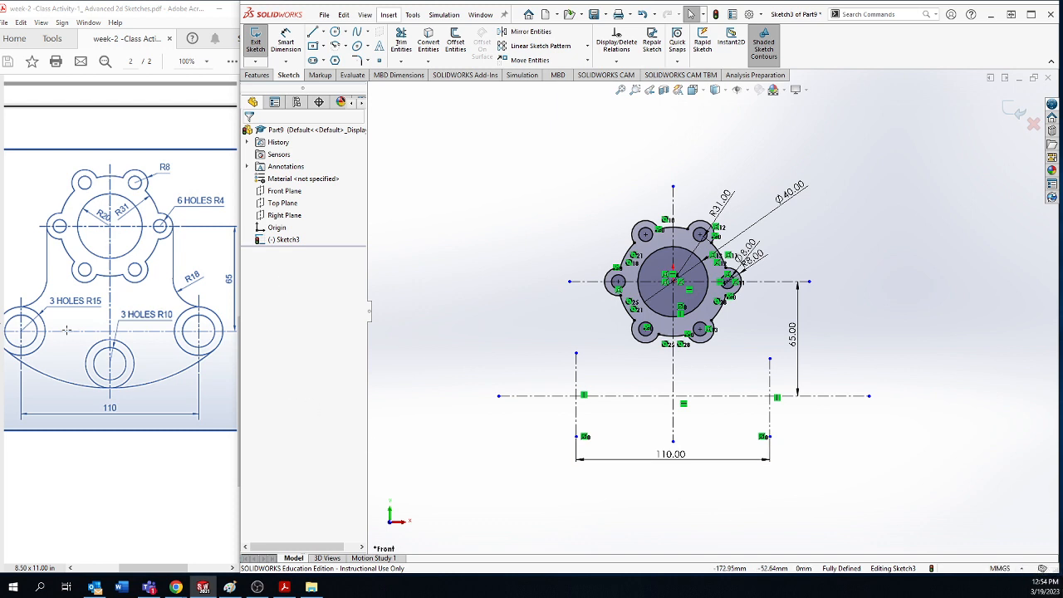
{"action": "left_click", "coordinate": [335, 33]}
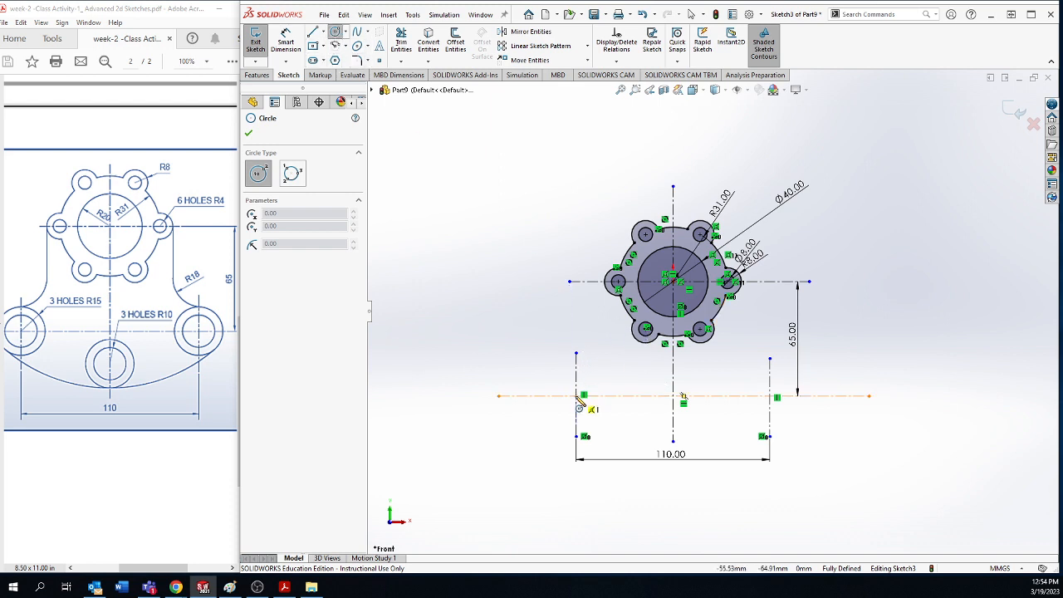
{"action": "left_click_drag", "start_coordinate": [576, 397], "coordinate": [617, 437]}
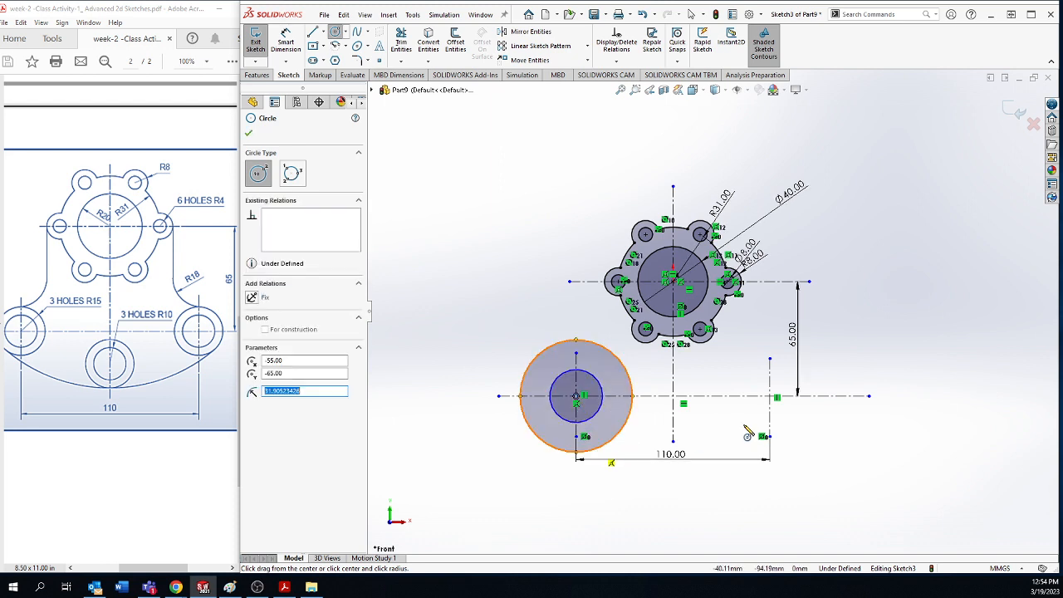
Sketch two concentric circles at the right intersection of the lower centerlines, about 6 mm and 4 mm in radius.
{"action": "scroll", "coordinate": [721, 407], "scroll_direction": "down", "scroll_amount": 1}
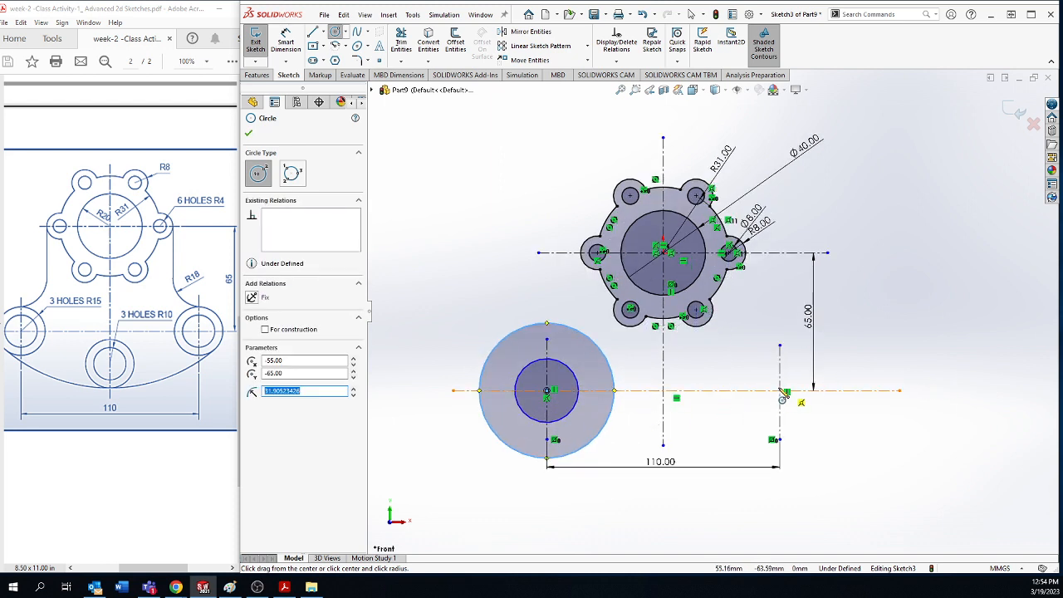
{"action": "scroll", "coordinate": [780, 394], "scroll_direction": "down", "scroll_amount": 10}
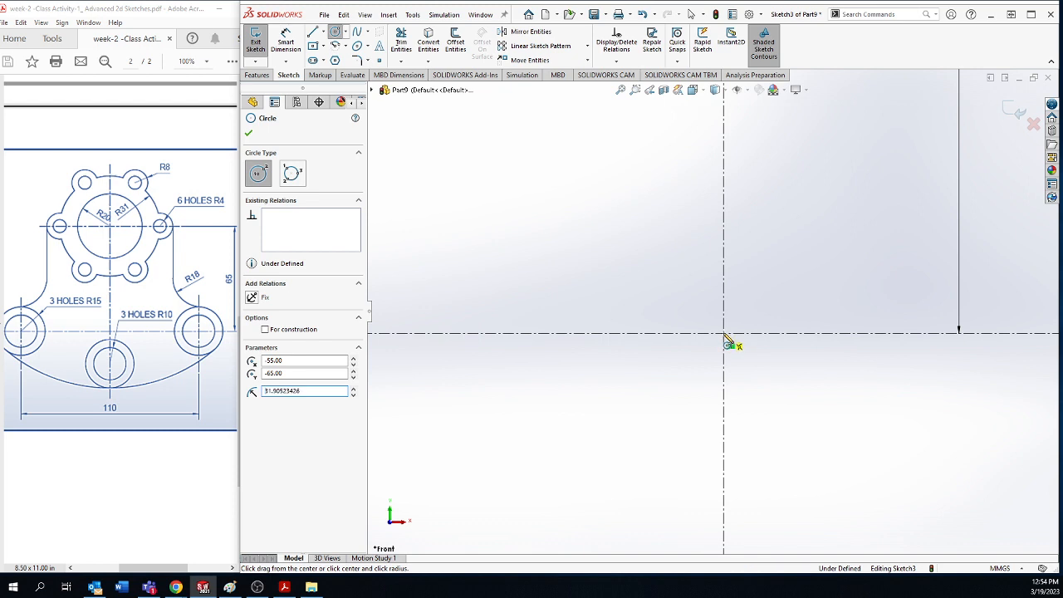
{"action": "left_click", "coordinate": [725, 333]}
{"action": "left_click", "coordinate": [770, 410]}
{"action": "left_click", "coordinate": [724, 333]}
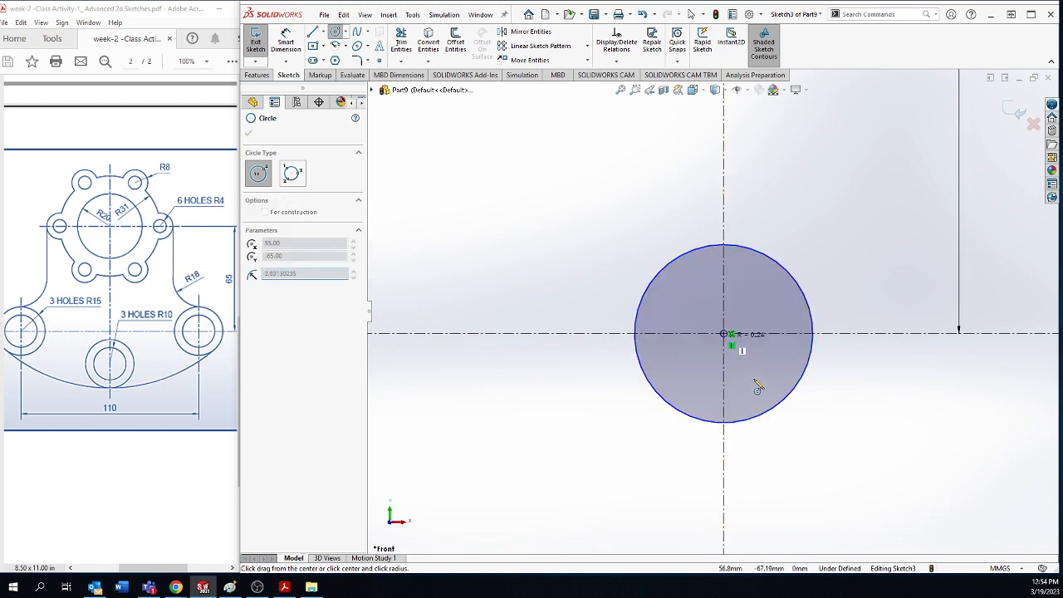
{"action": "left_click", "coordinate": [758, 387]}
{"action": "right_click", "coordinate": [831, 434]}
{"action": "left_click", "coordinate": [847, 436]}
{"action": "scroll", "coordinate": [771, 380], "scroll_direction": "up", "scroll_amount": 9}
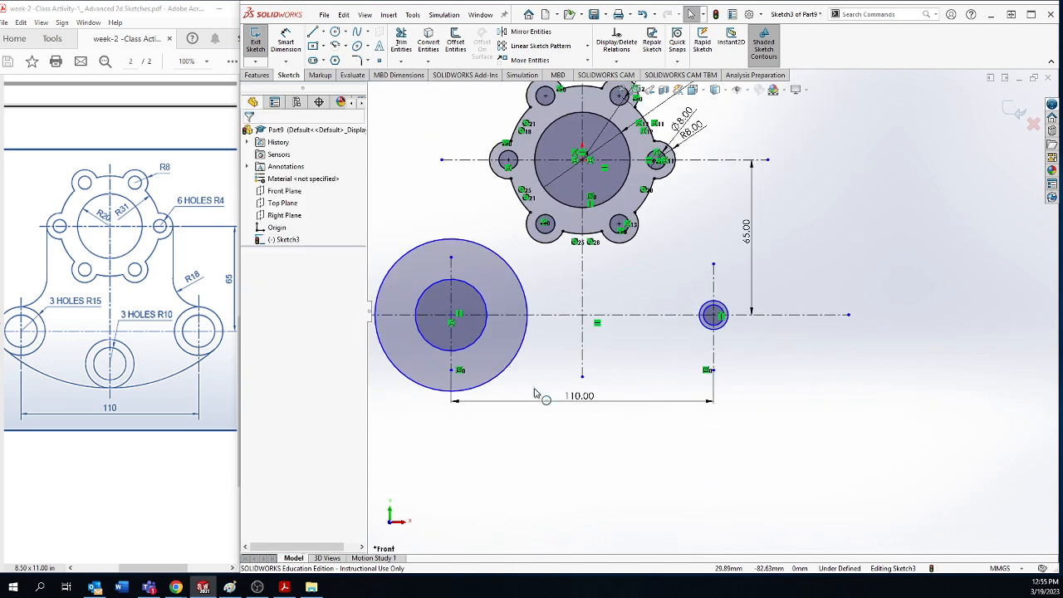
Dimension the outer circle at the right centerline intersection with a diameter of 30 mm.
{"action": "scroll", "coordinate": [654, 281], "scroll_direction": "down", "scroll_amount": 3}
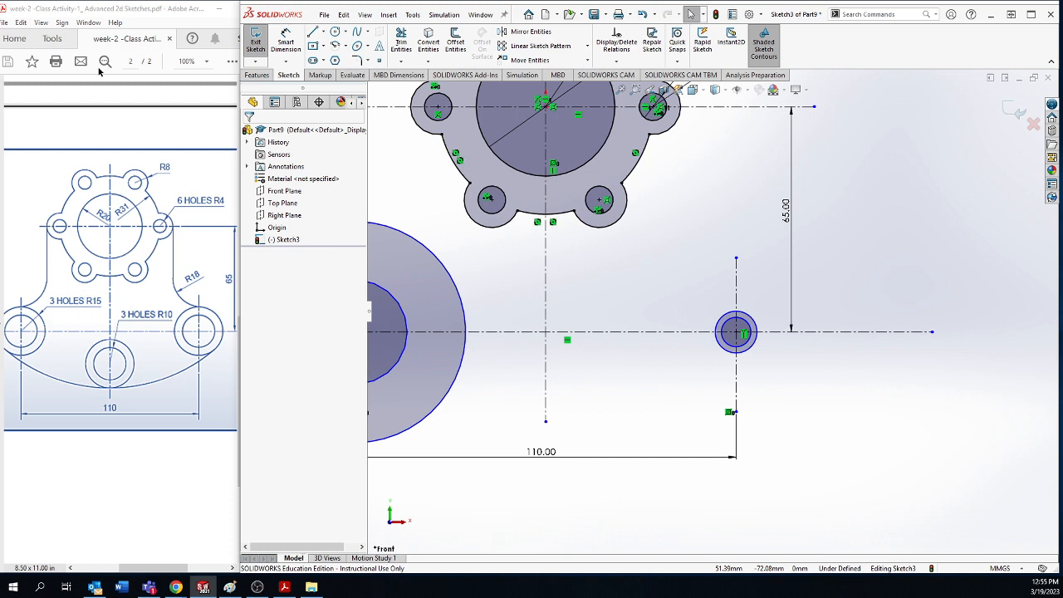
{"action": "left_click", "coordinate": [286, 42]}
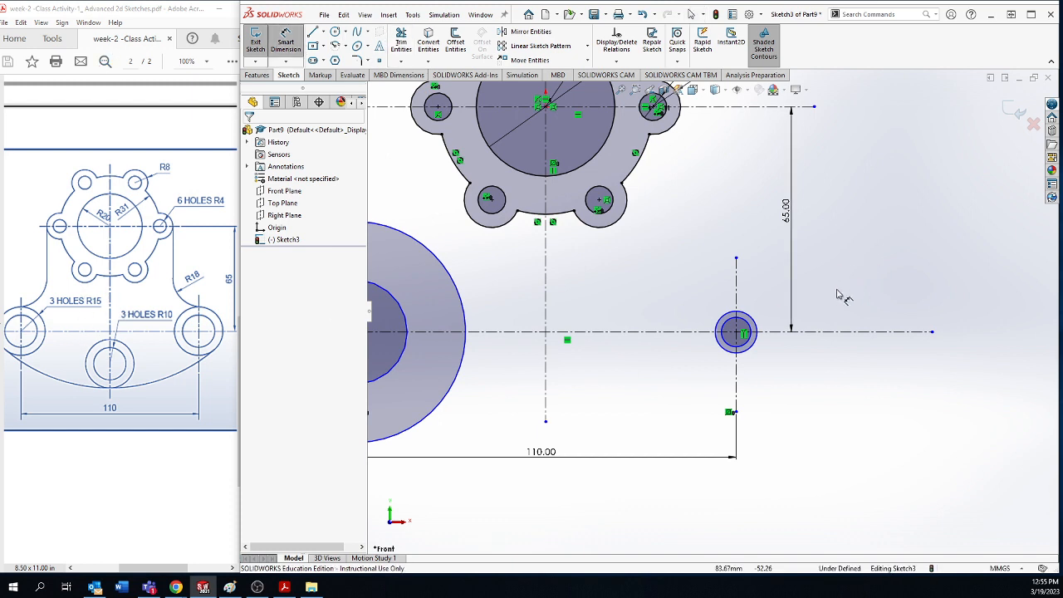
{"action": "left_click", "coordinate": [758, 327]}
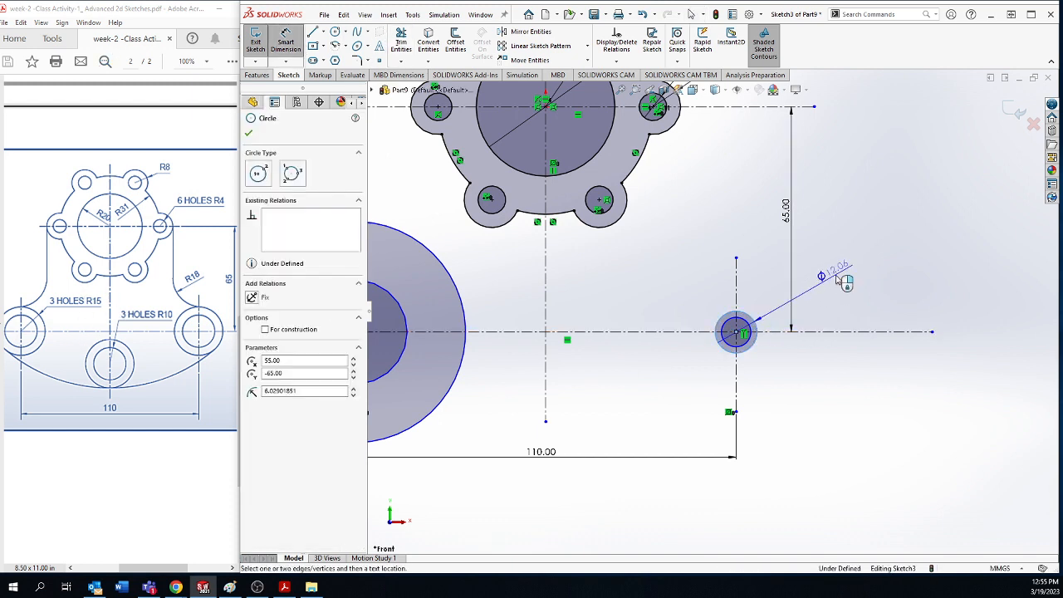
{"action": "left_click", "coordinate": [831, 275]}
{"action": "type", "text": "30"}
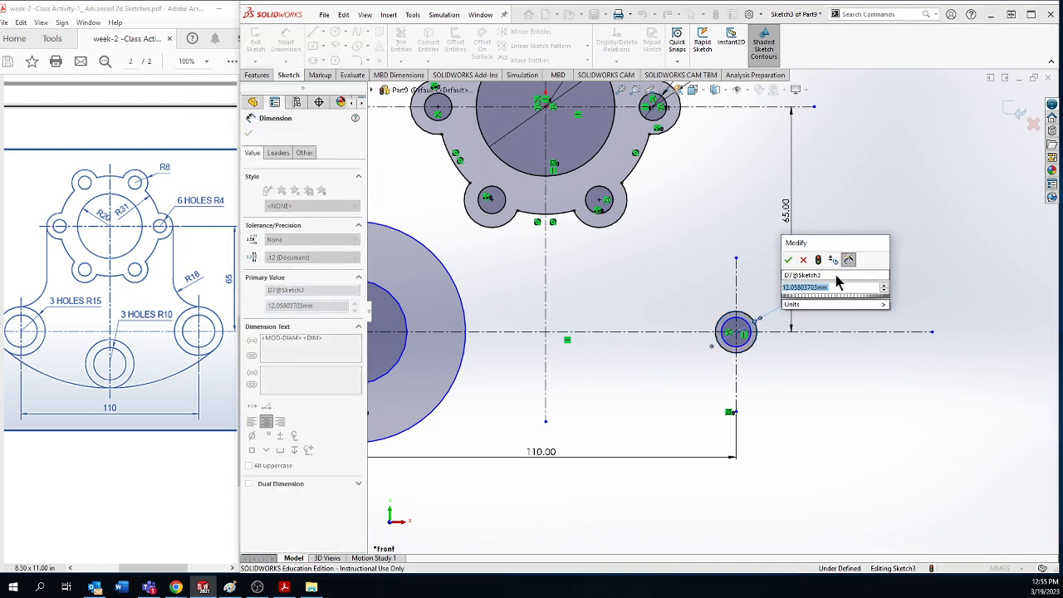
{"action": "key", "text": "Return"}
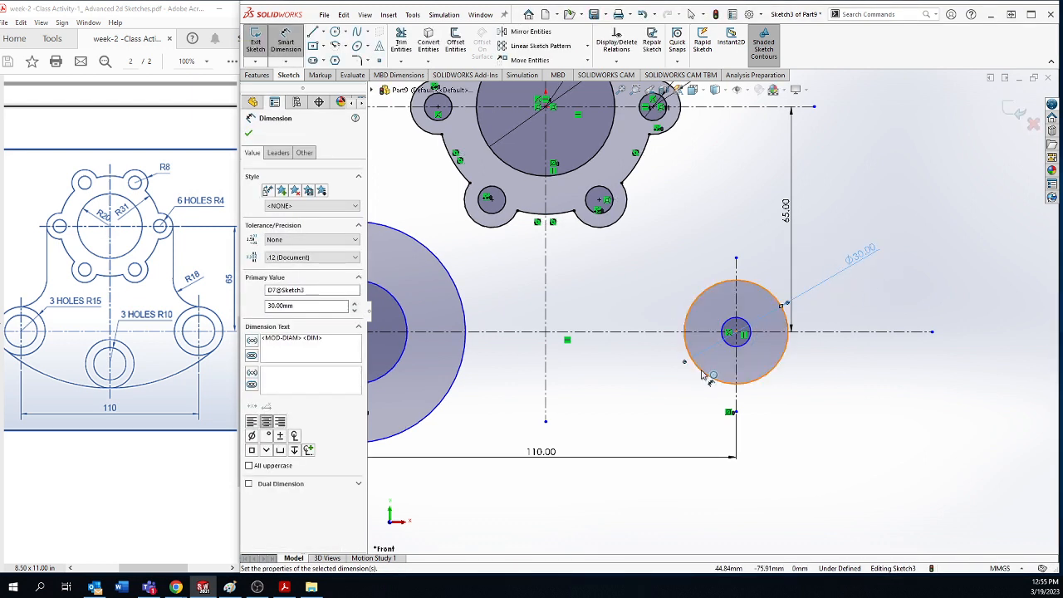
Dimension the inner circle at the right centerline intersection with a diameter of 20 mm.
{"action": "left_click", "coordinate": [747, 340]}
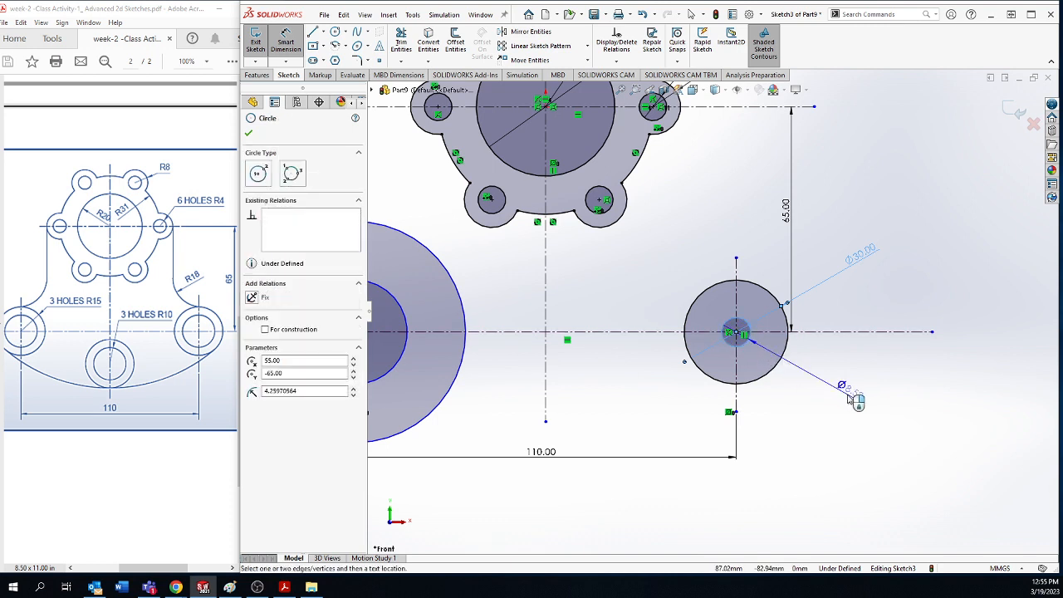
{"action": "left_click", "coordinate": [855, 400]}
{"action": "type", "text": "20"}
{"action": "key", "text": "Return"}
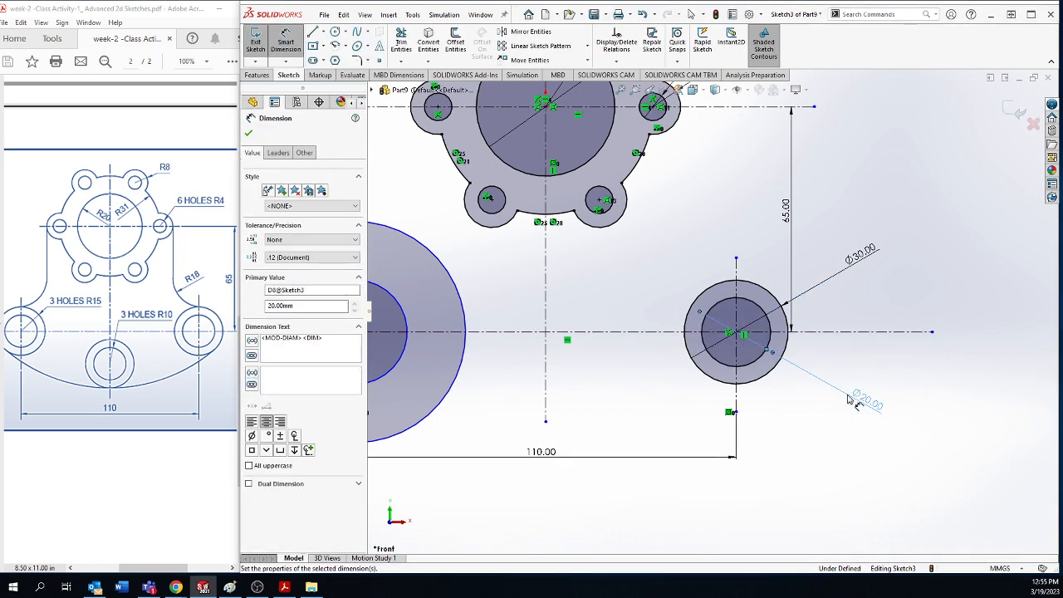
{"action": "key", "text": "f"}
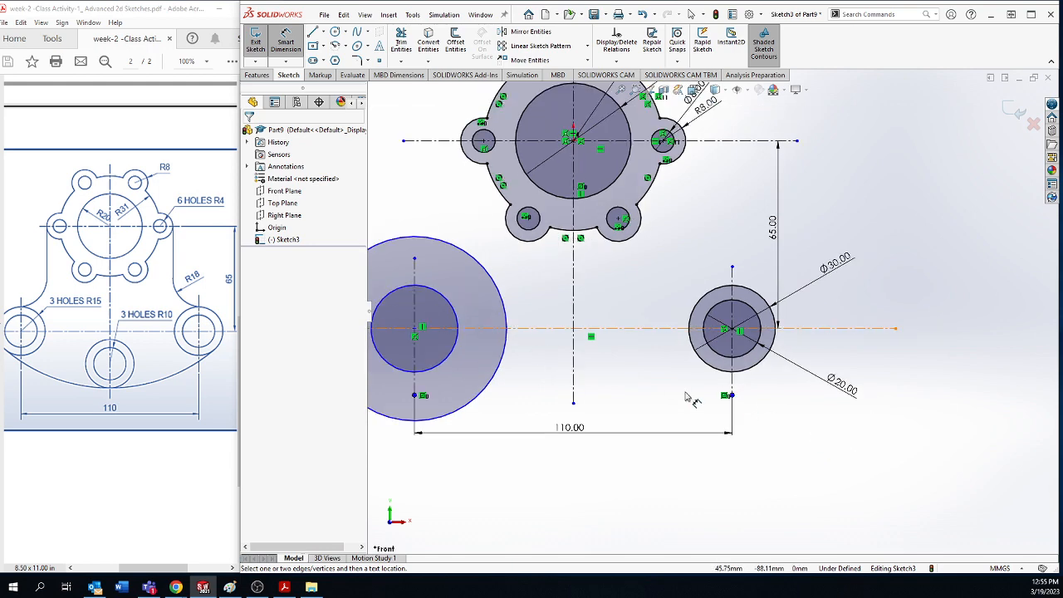
Extend the central vertical centerline by moving its lower endpoint to about 136 mm below the origin.
{"action": "left_click", "coordinate": [287, 42]}
{"action": "left_click_drag", "start_coordinate": [616, 374], "coordinate": [616, 465]}
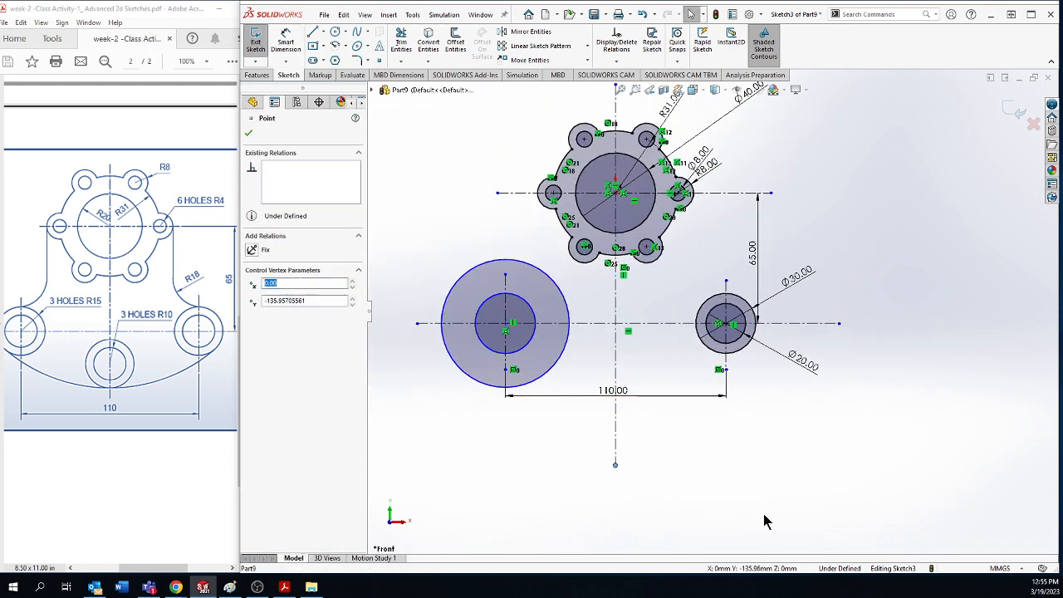
{"action": "left_click", "coordinate": [726, 478]}
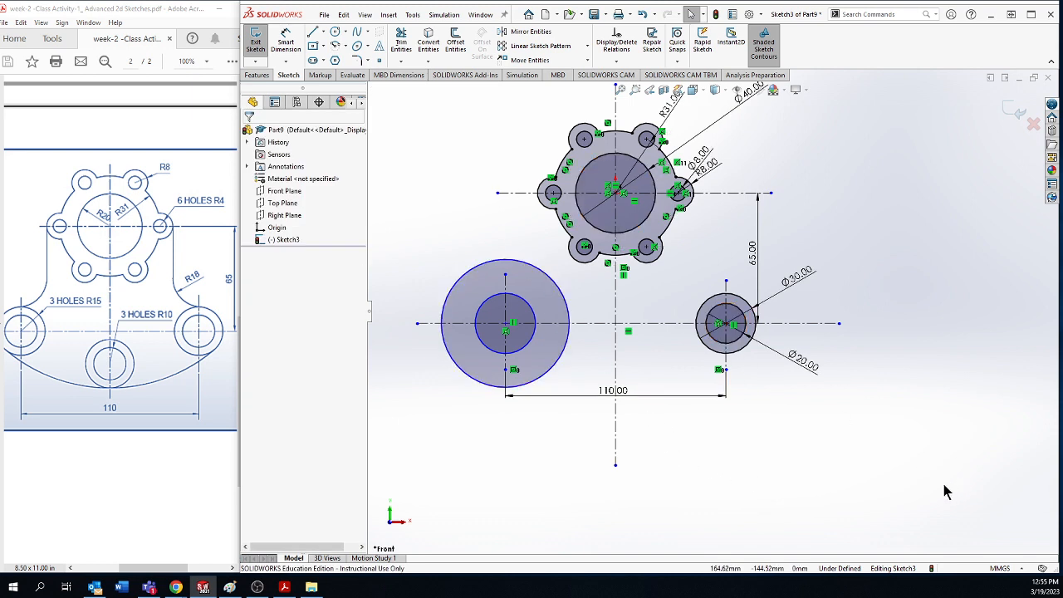
Try to make the left outer circle equal to the 30 mm circle at the right centerline intersection.
{"action": "left_click", "coordinate": [745, 345]}
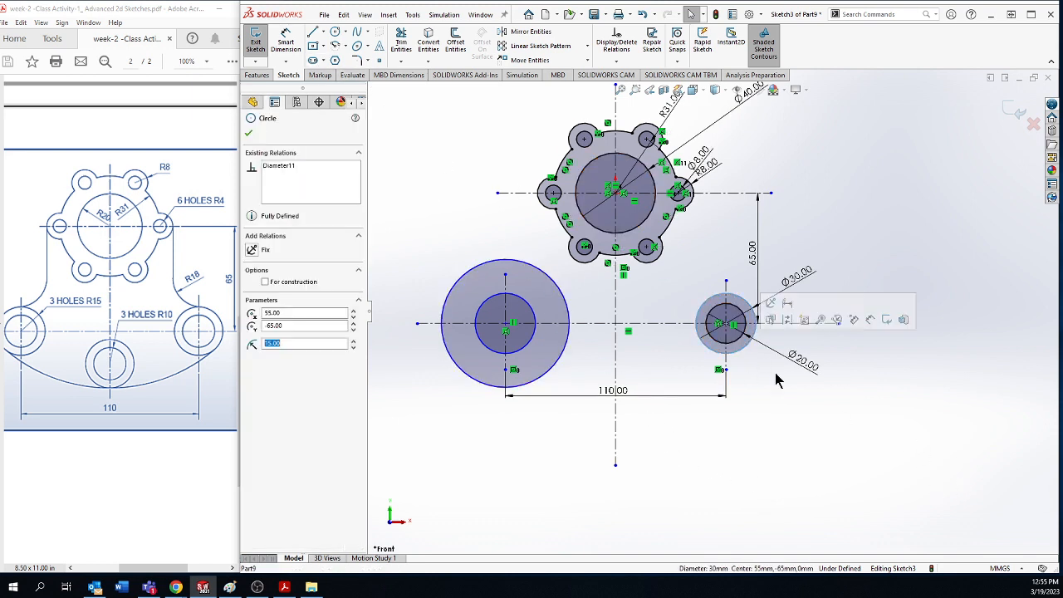
{"action": "left_click", "coordinate": [542, 380], "text": "ctrl"}
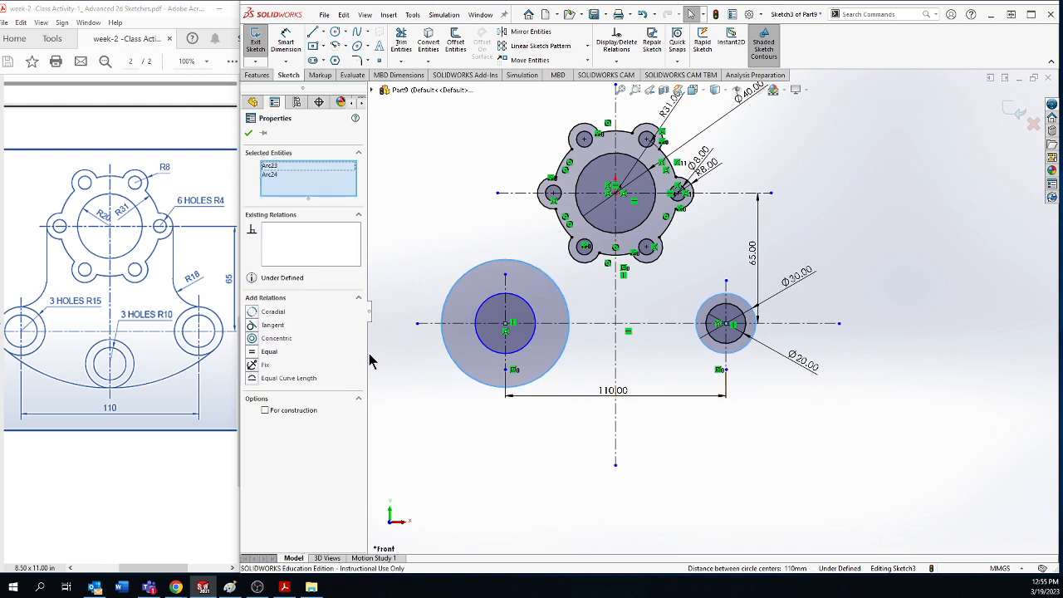
{"action": "left_click", "coordinate": [256, 353]}
{"action": "scroll", "coordinate": [521, 331], "scroll_direction": "down", "scroll_amount": 8}
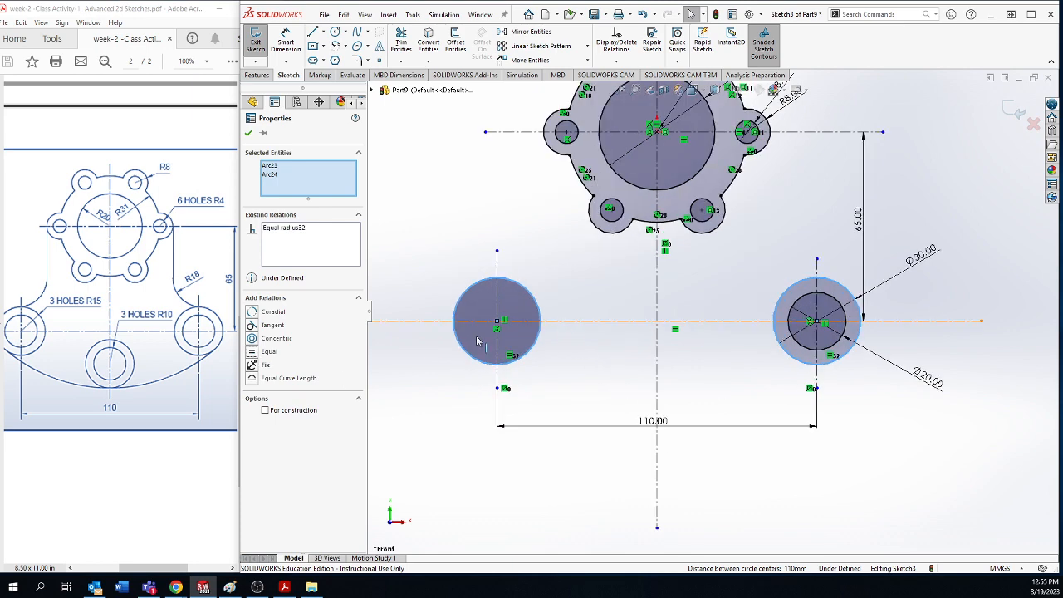
{"action": "left_click", "coordinate": [719, 431]}
{"action": "scroll", "coordinate": [703, 384], "scroll_direction": "up", "scroll_amount": 3}
{"action": "scroll", "coordinate": [703, 391], "scroll_direction": "down", "scroll_amount": 5}
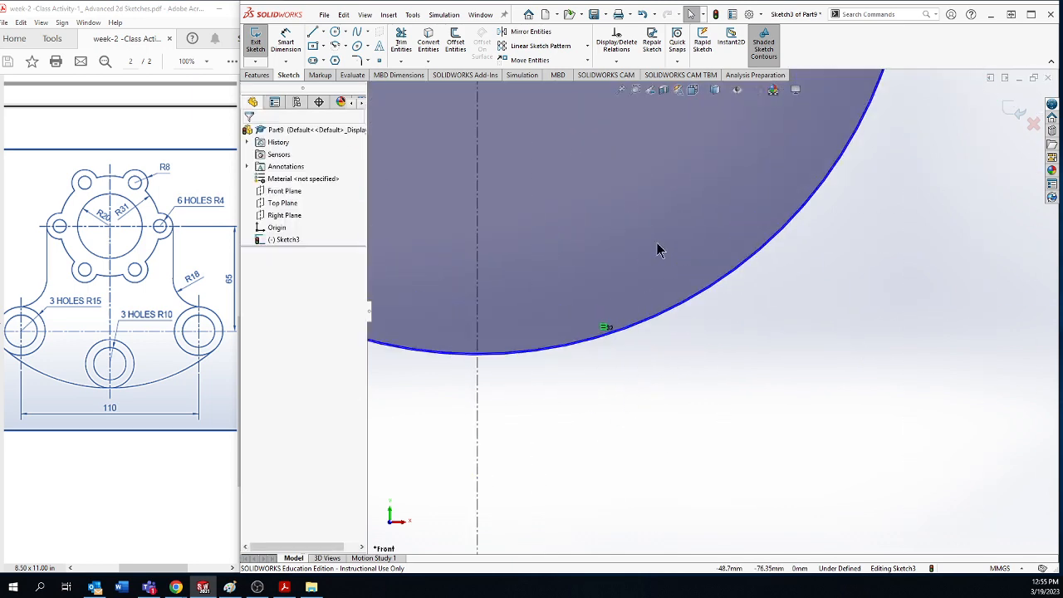
{"action": "scroll", "coordinate": [820, 468], "scroll_direction": "up", "scroll_amount": 5}
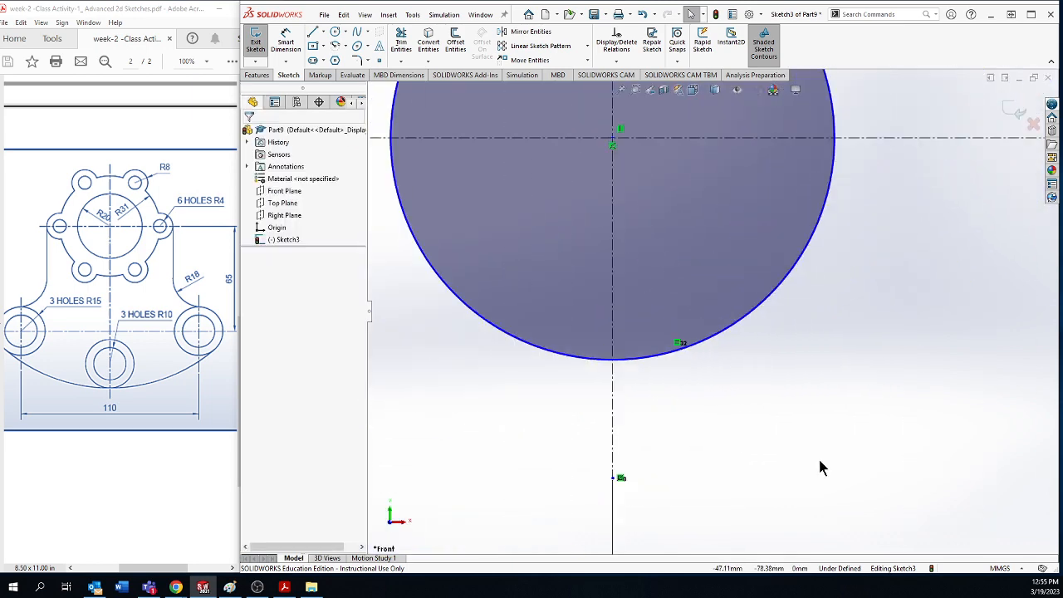
Undo the equal relation between the left and right outer circles.
{"action": "left_click", "coordinate": [820, 468]}
{"action": "scroll", "coordinate": [820, 468], "scroll_direction": "up", "scroll_amount": 2}
{"action": "scroll", "coordinate": [820, 461], "scroll_direction": "up", "scroll_amount": 3}
{"action": "scroll", "coordinate": [814, 375], "scroll_direction": "down", "scroll_amount": 1}
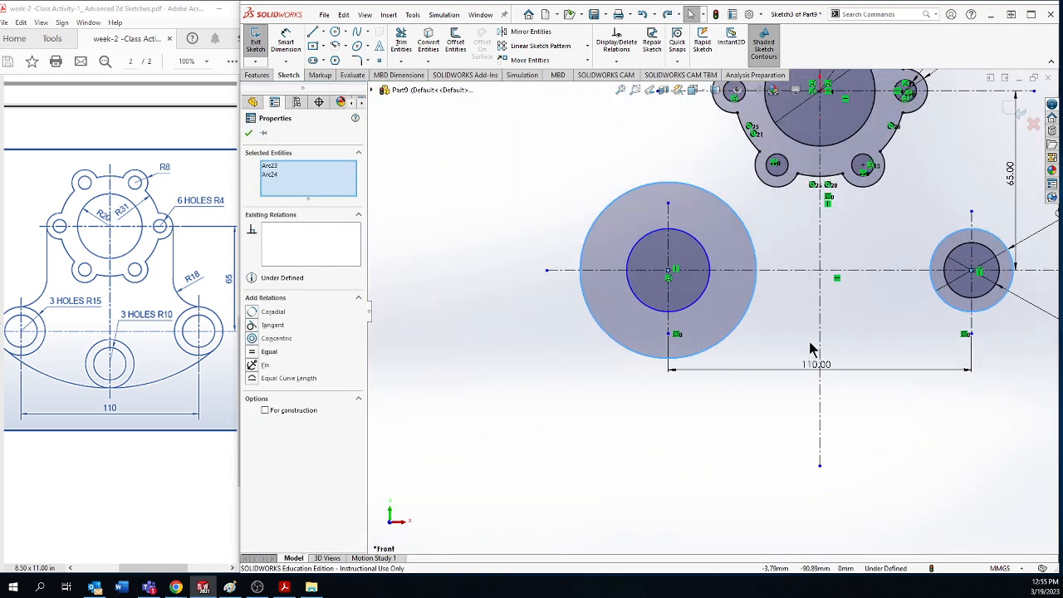
{"action": "left_click", "coordinate": [950, 487]}
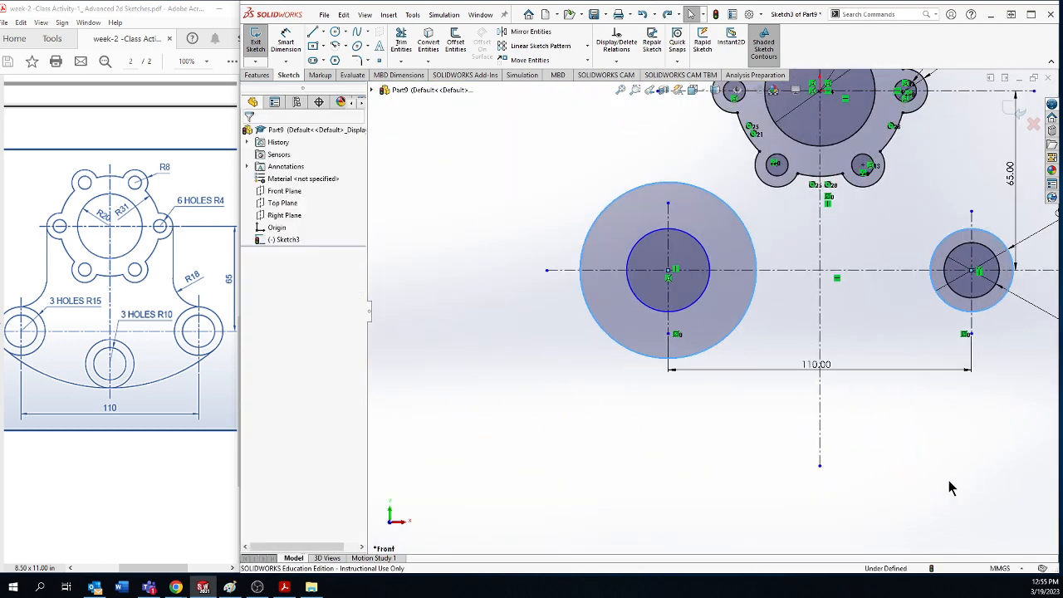
Add an equal relation between the 20 mm inner circle on the right and the inner circle on the left.
{"action": "left_click", "coordinate": [986, 299]}
{"action": "left_click", "coordinate": [703, 301], "text": "ctrl"}
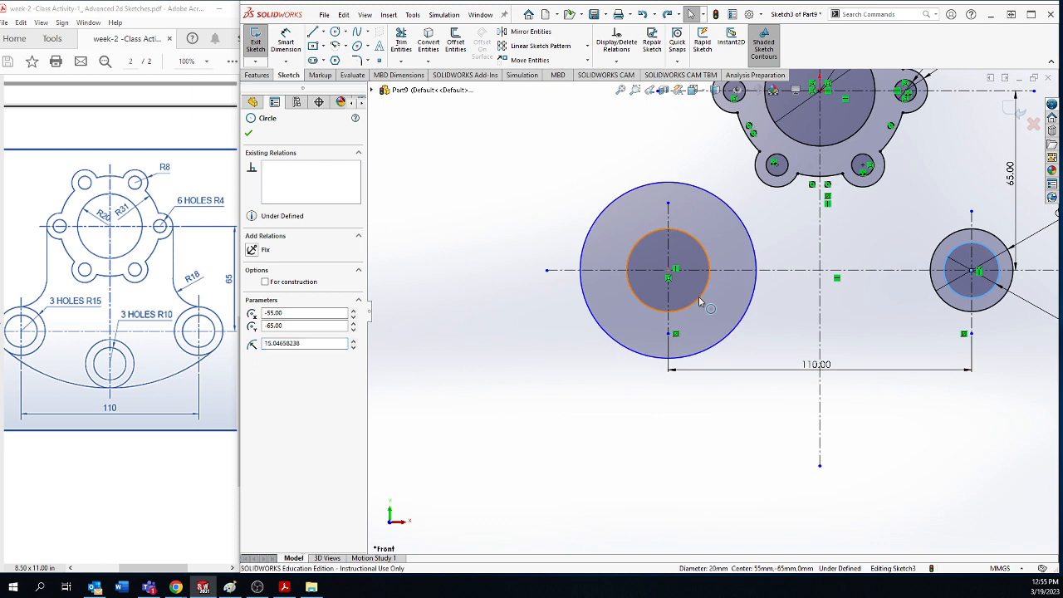
{"action": "left_click", "coordinate": [785, 247]}
{"action": "left_click", "coordinate": [886, 463]}
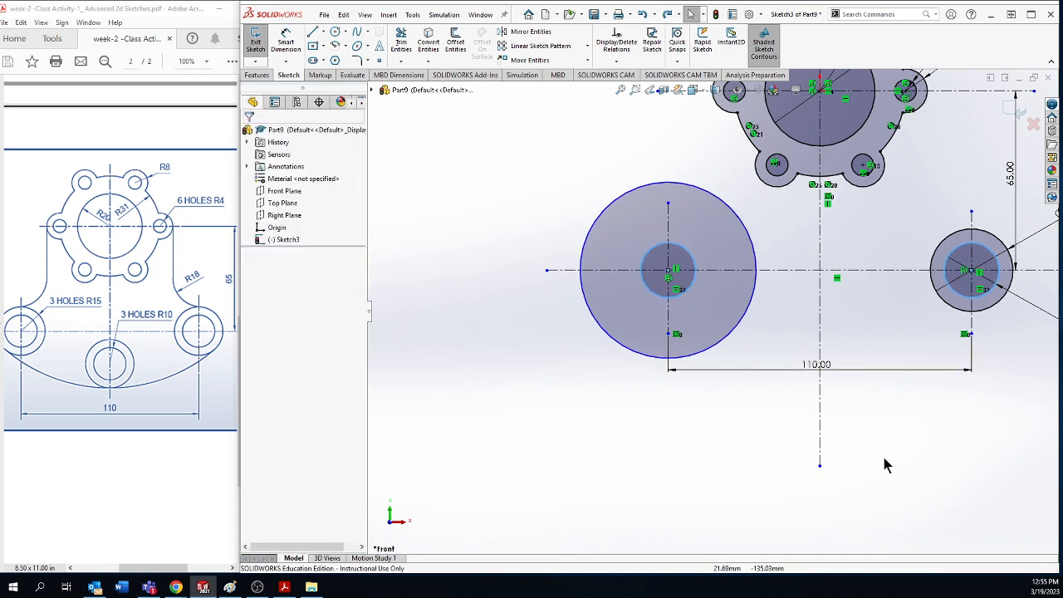
Add an equal relation between the 30 mm outer circle on the right and the outer circle on the left.
{"action": "key", "text": "f"}
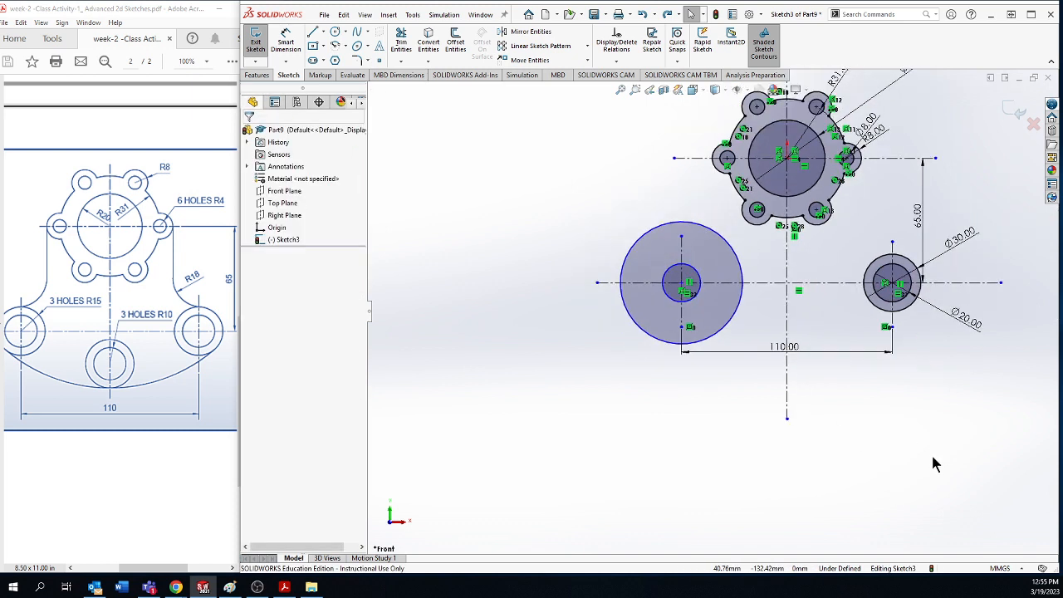
{"action": "left_click", "coordinate": [908, 311]}
{"action": "left_click", "coordinate": [723, 335], "text": "ctrl"}
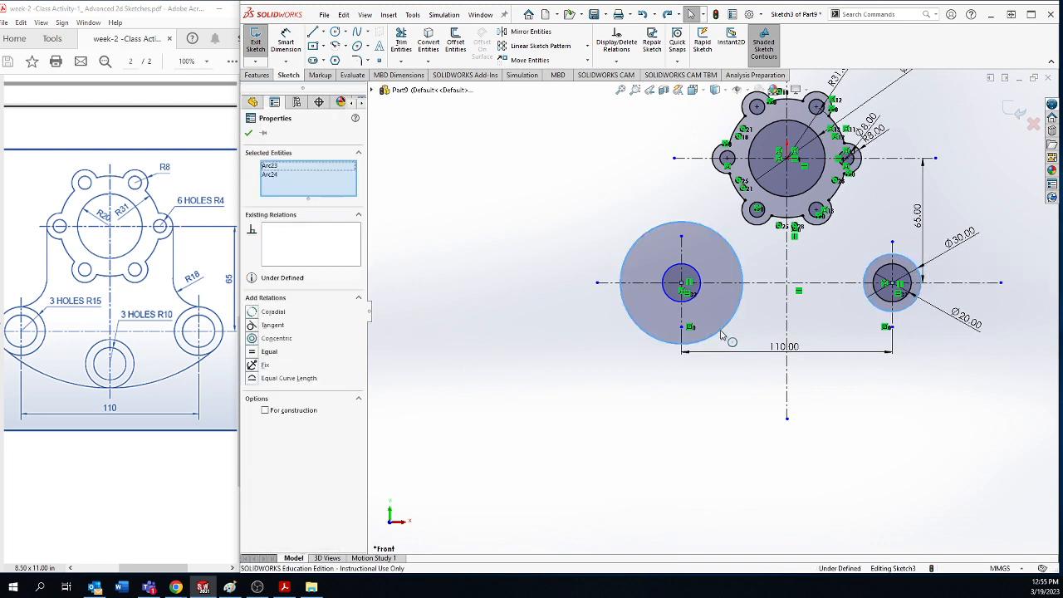
{"action": "left_click", "coordinate": [790, 289]}
{"action": "left_click", "coordinate": [746, 322]}
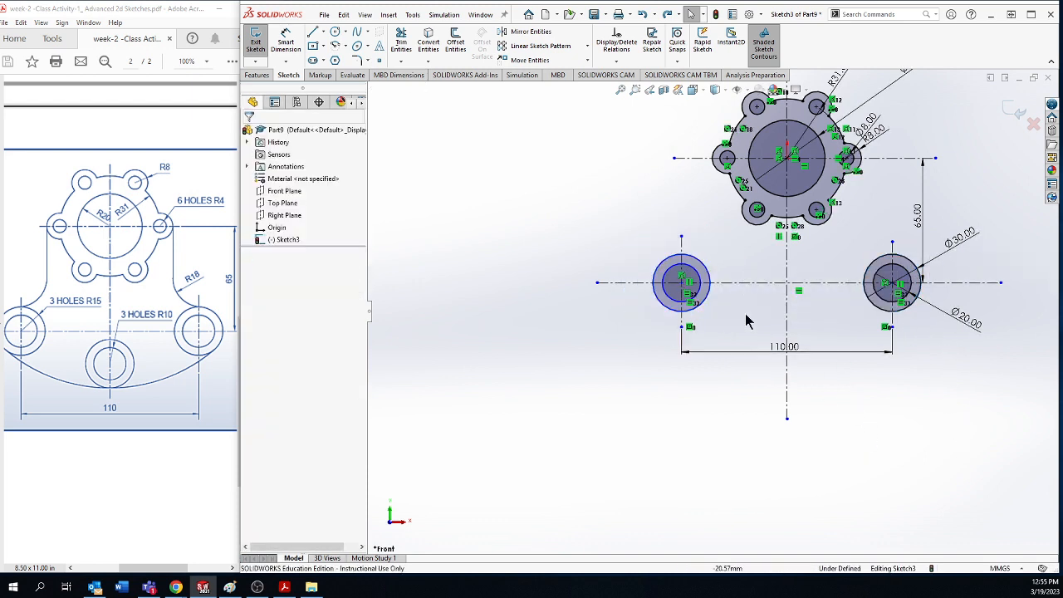
Try to add a coincident relation between the left circles' center point and the lower horizontal centerline.
{"action": "scroll", "coordinate": [746, 323], "scroll_direction": "down", "scroll_amount": 3}
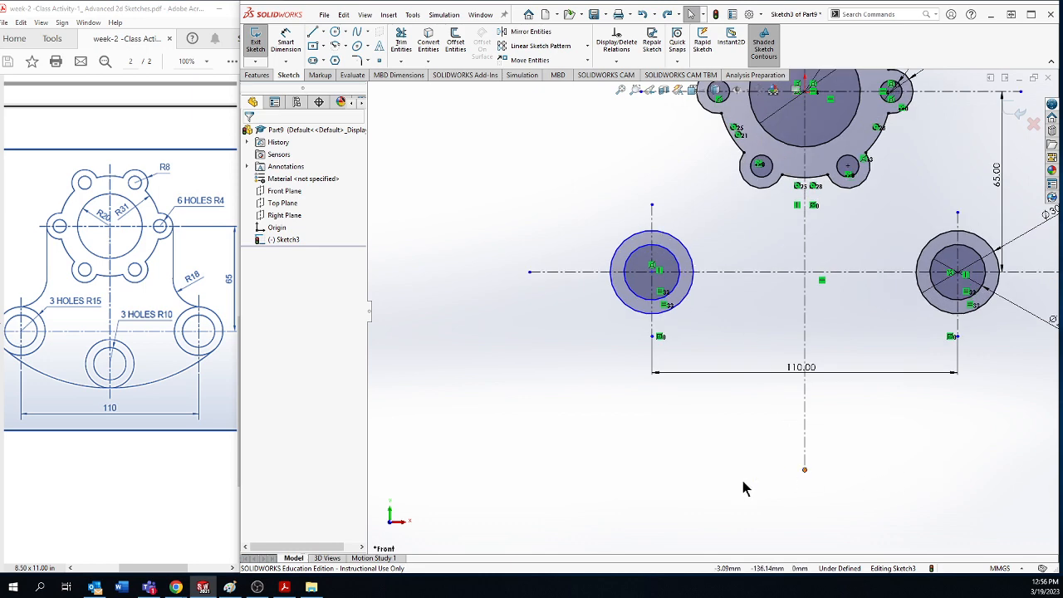
{"action": "scroll", "coordinate": [714, 448], "scroll_direction": "up", "scroll_amount": 4}
{"action": "scroll", "coordinate": [776, 382], "scroll_direction": "down", "scroll_amount": 3}
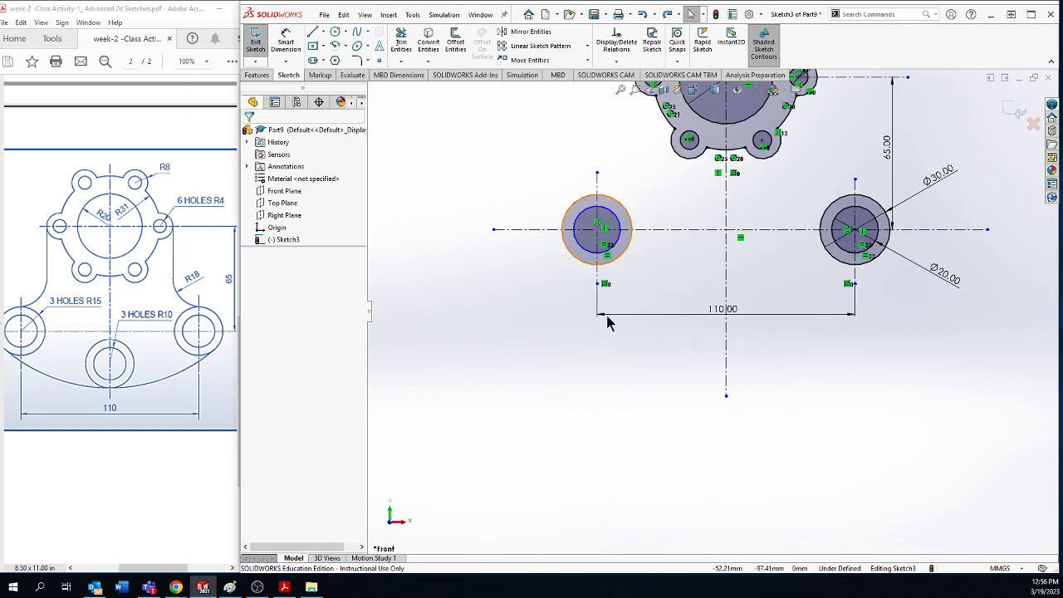
{"action": "scroll", "coordinate": [609, 324], "scroll_direction": "down", "scroll_amount": 1}
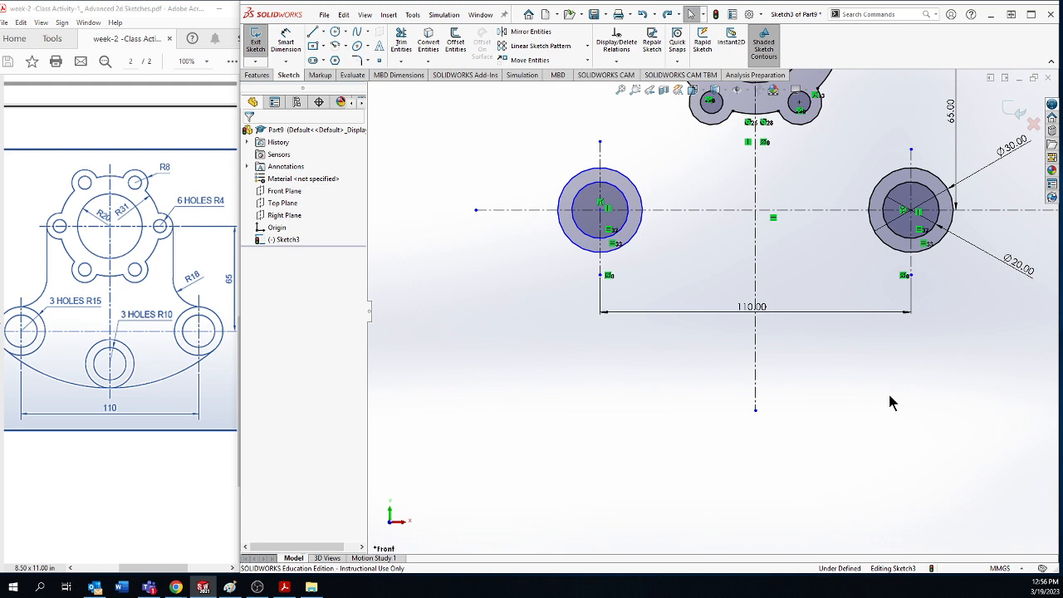
{"action": "scroll", "coordinate": [610, 223], "scroll_direction": "down", "scroll_amount": 4}
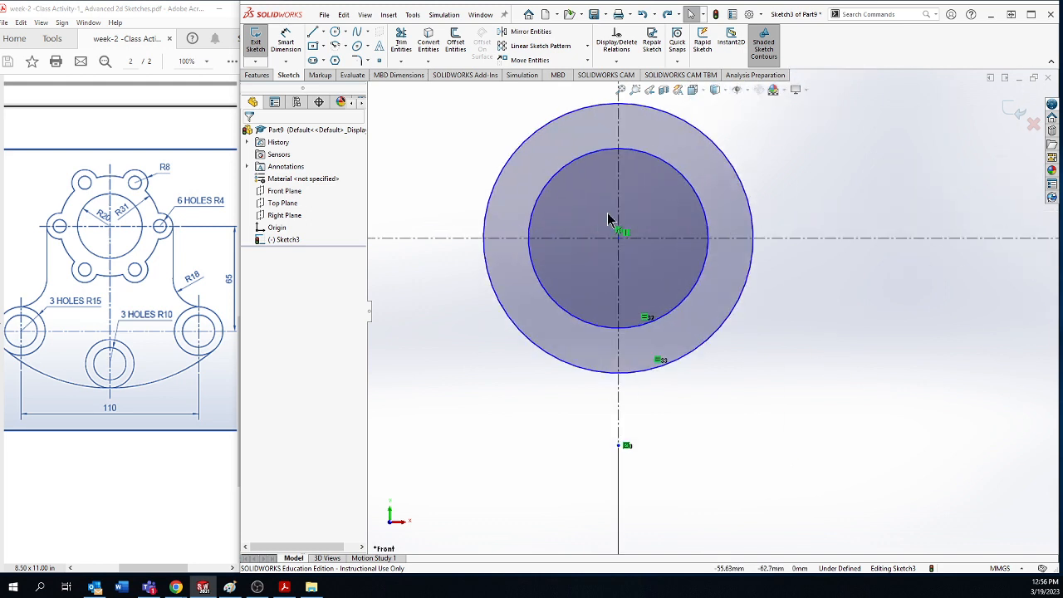
{"action": "left_click", "coordinate": [831, 239]}
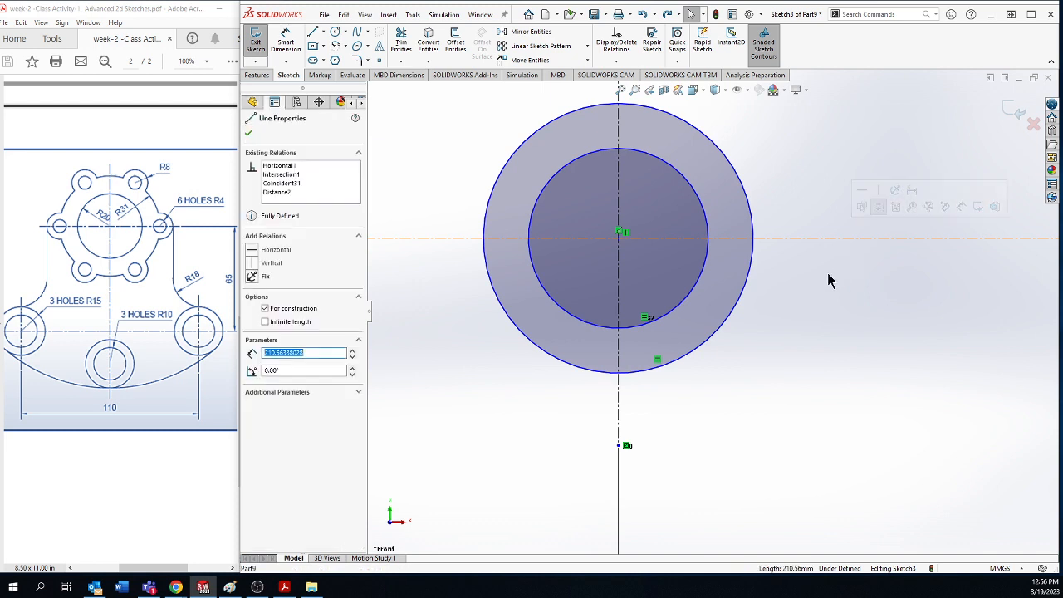
{"action": "left_click", "coordinate": [618, 238], "text": "ctrl"}
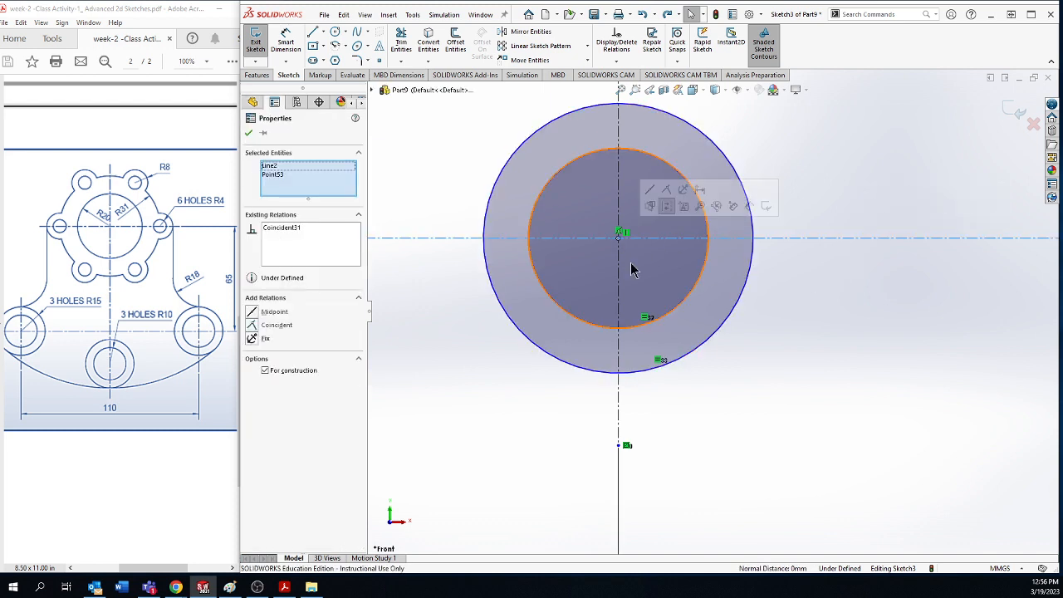
{"action": "left_click", "coordinate": [283, 328]}
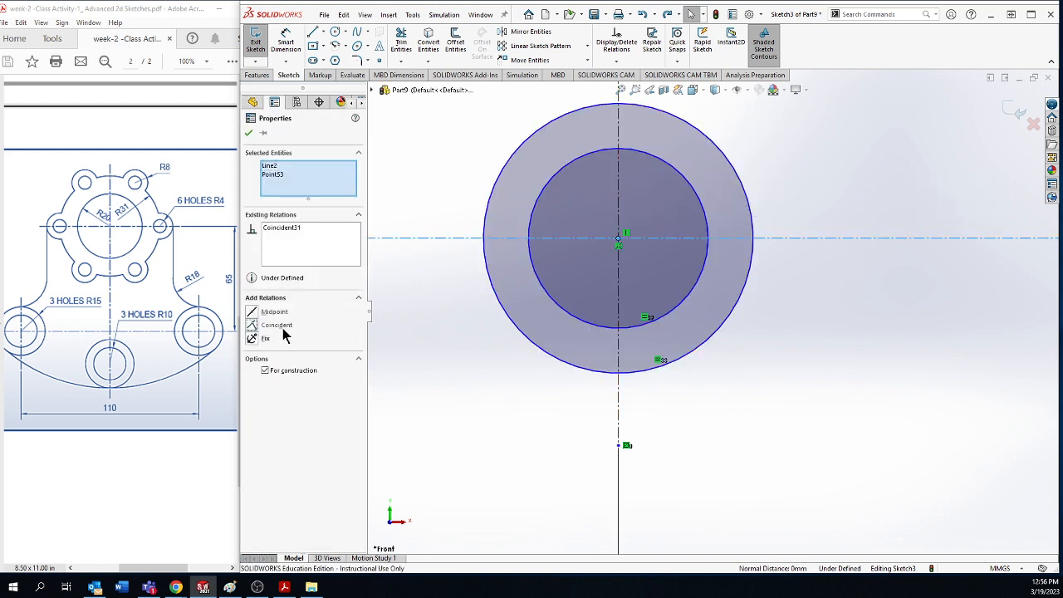
{"action": "left_click", "coordinate": [471, 405]}
{"action": "scroll", "coordinate": [710, 309], "scroll_direction": "up", "scroll_amount": 3}
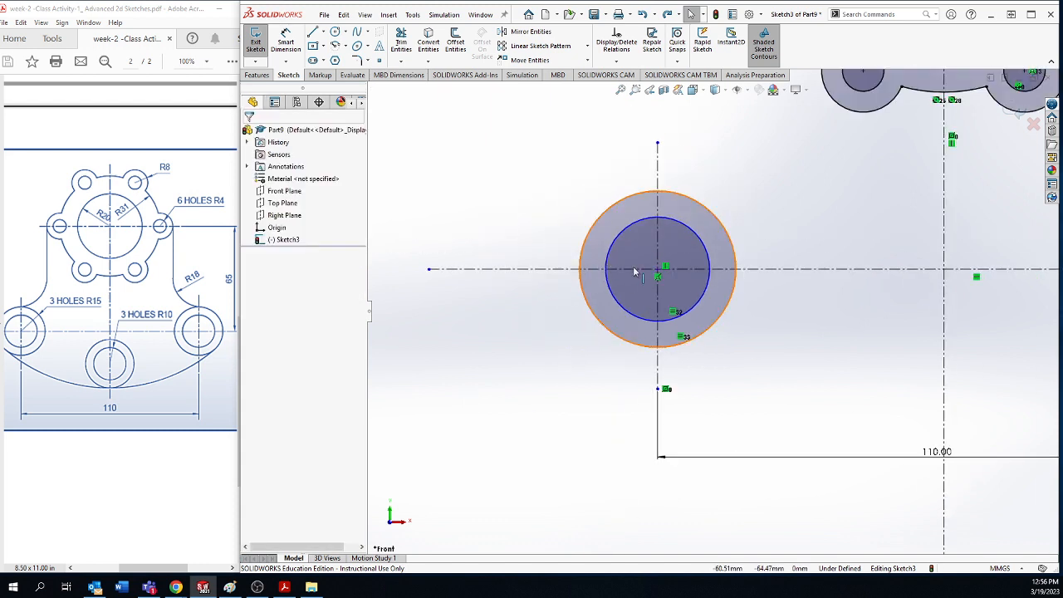
Add a coincident relation between the left circles' center point and the left vertical centerline.
{"action": "left_click", "coordinate": [658, 269]}
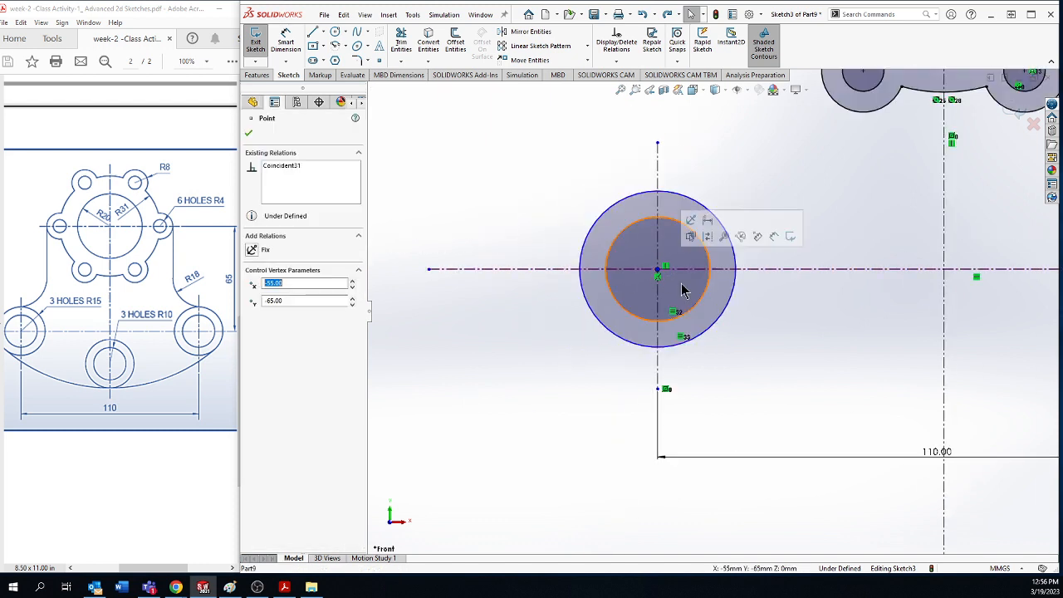
{"action": "left_click", "coordinate": [660, 172], "text": "ctrl"}
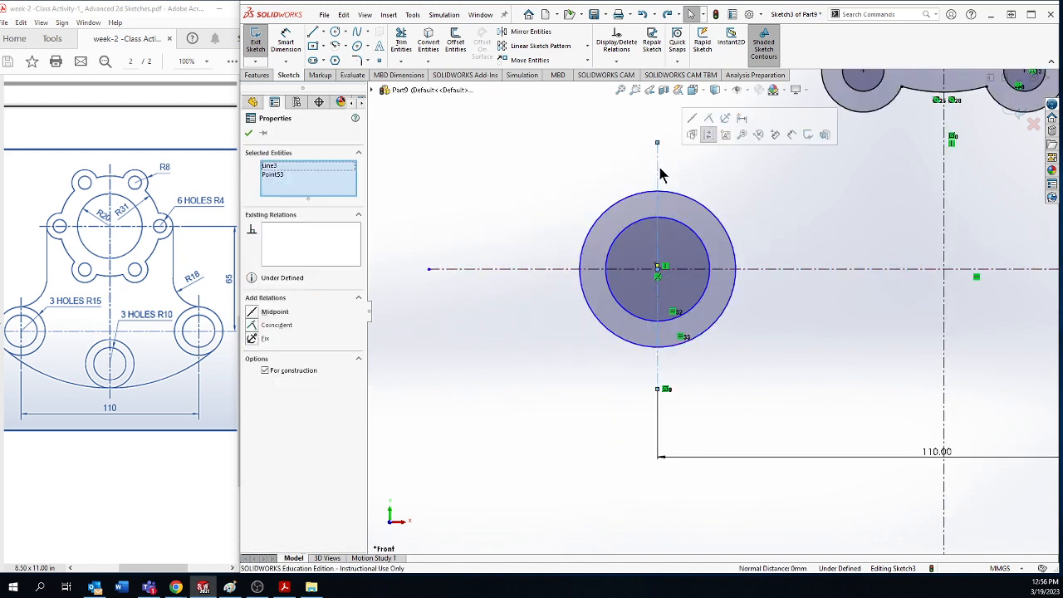
{"action": "left_click", "coordinate": [709, 121]}
{"action": "left_click", "coordinate": [812, 391]}
{"action": "scroll", "coordinate": [812, 390], "scroll_direction": "up", "scroll_amount": 3}
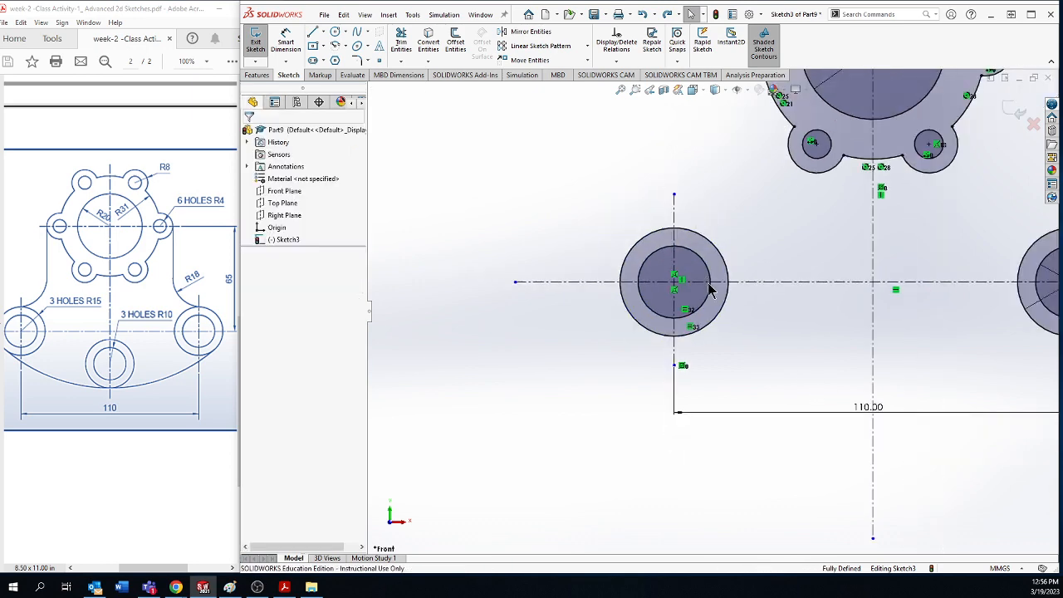
Sketch two concentric circles, about 25 mm and 17 mm in radius, near the lower end of the central vertical centerline, about 122 mm below the origin.
{"action": "scroll", "coordinate": [710, 288], "scroll_direction": "down", "scroll_amount": 3}
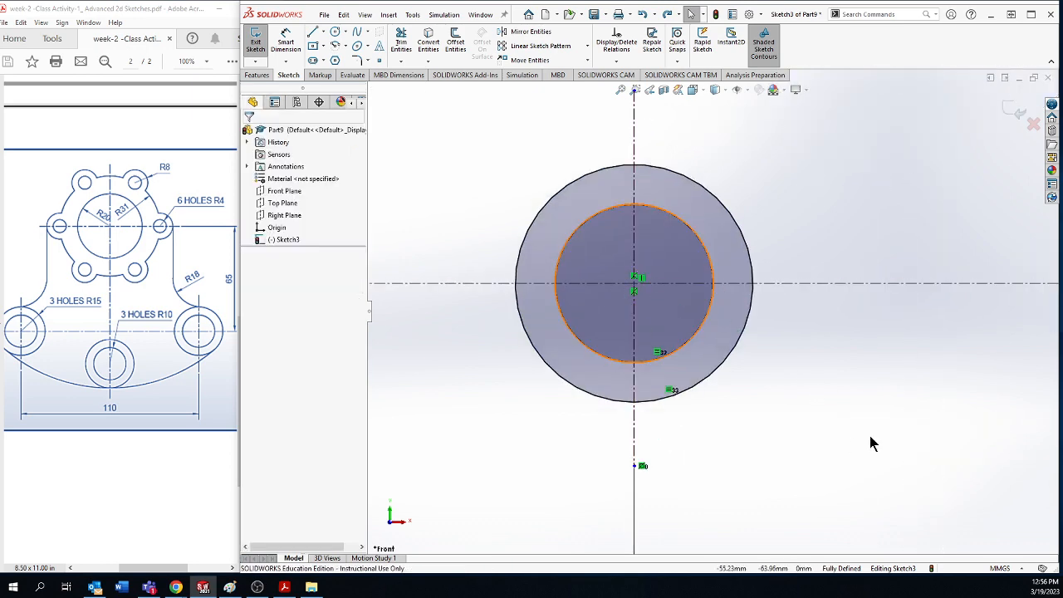
{"action": "scroll", "coordinate": [872, 444], "scroll_direction": "up", "scroll_amount": 3}
{"action": "scroll", "coordinate": [968, 417], "scroll_direction": "up", "scroll_amount": 2}
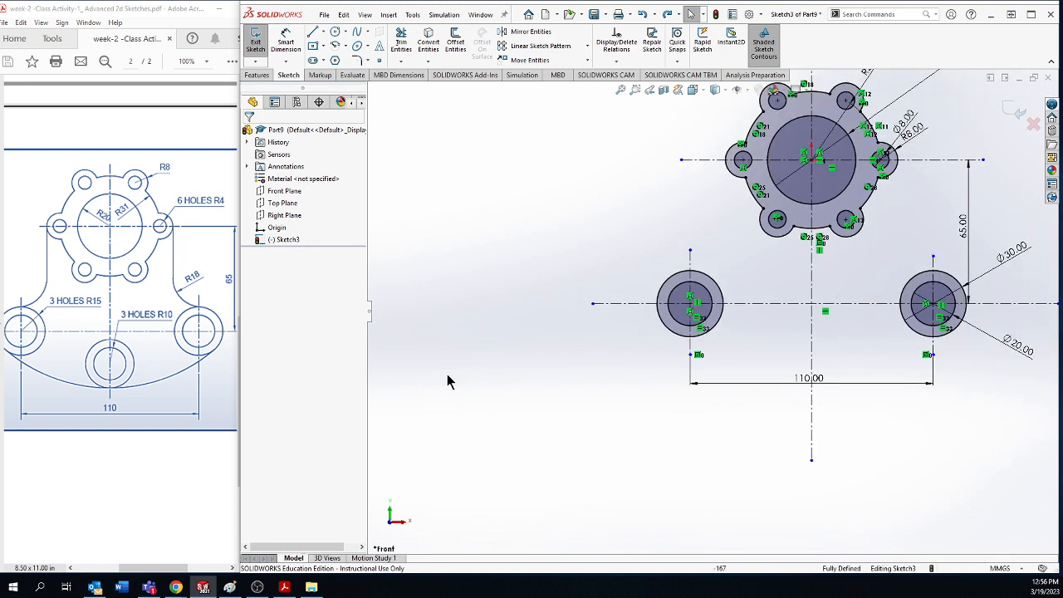
{"action": "left_click", "coordinate": [334, 31]}
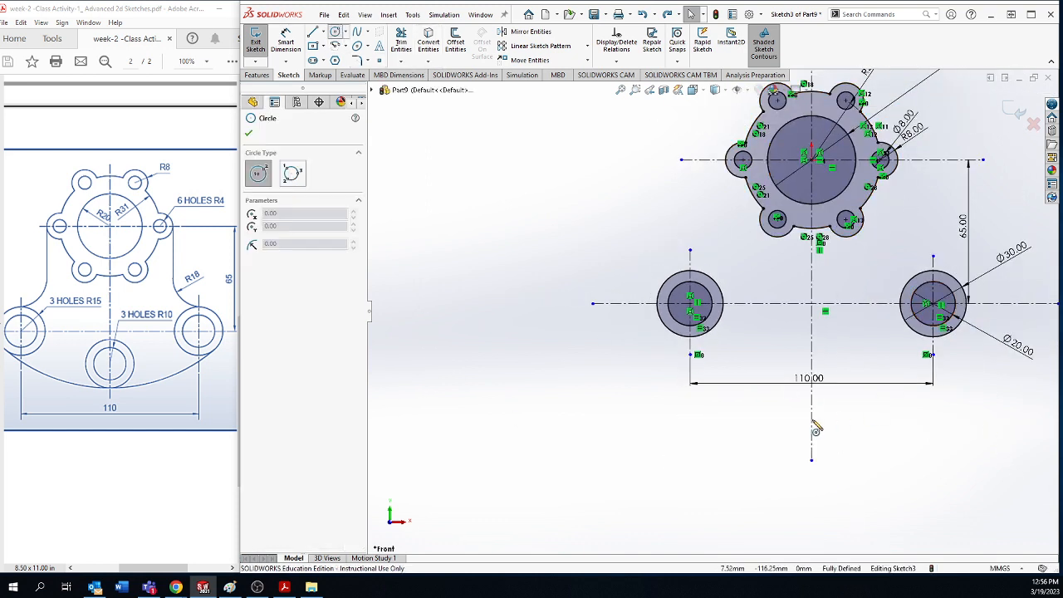
{"action": "left_click", "coordinate": [811, 430]}
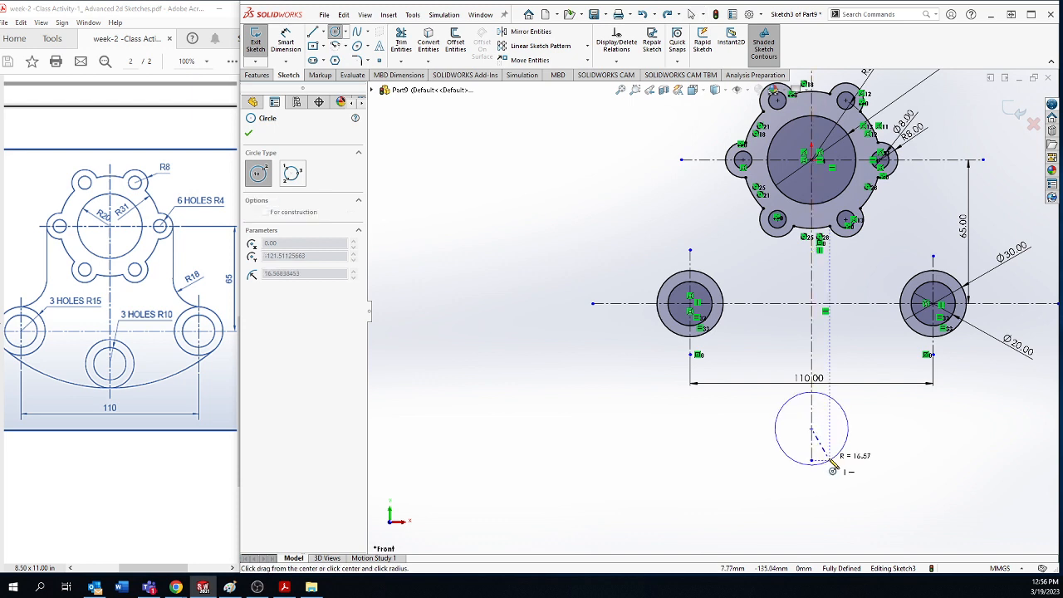
{"action": "left_click", "coordinate": [839, 479]}
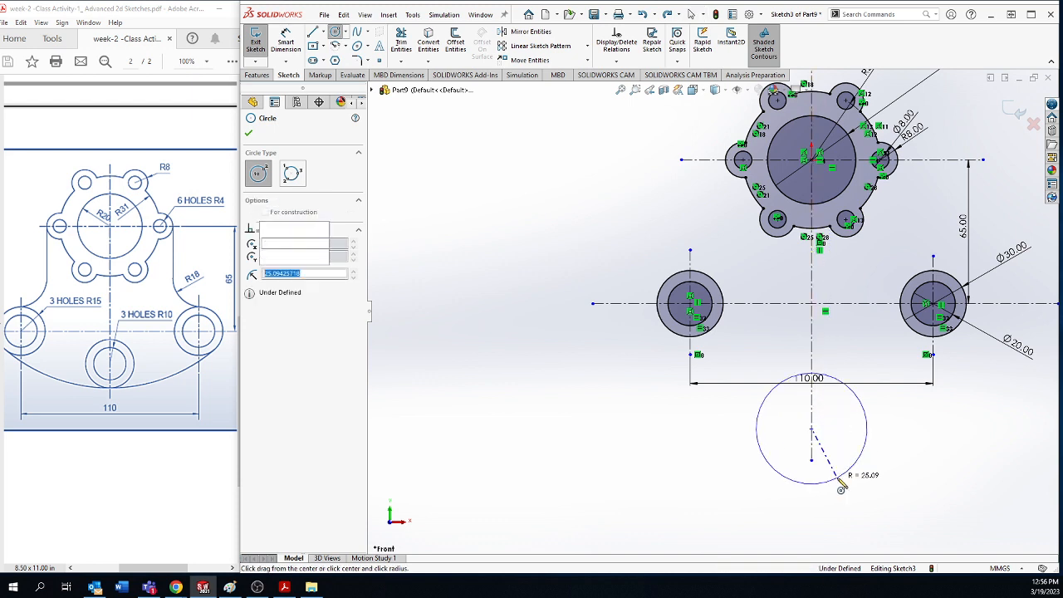
{"action": "left_click", "coordinate": [812, 429]}
{"action": "left_click", "coordinate": [836, 469]}
{"action": "right_click", "coordinate": [880, 482]}
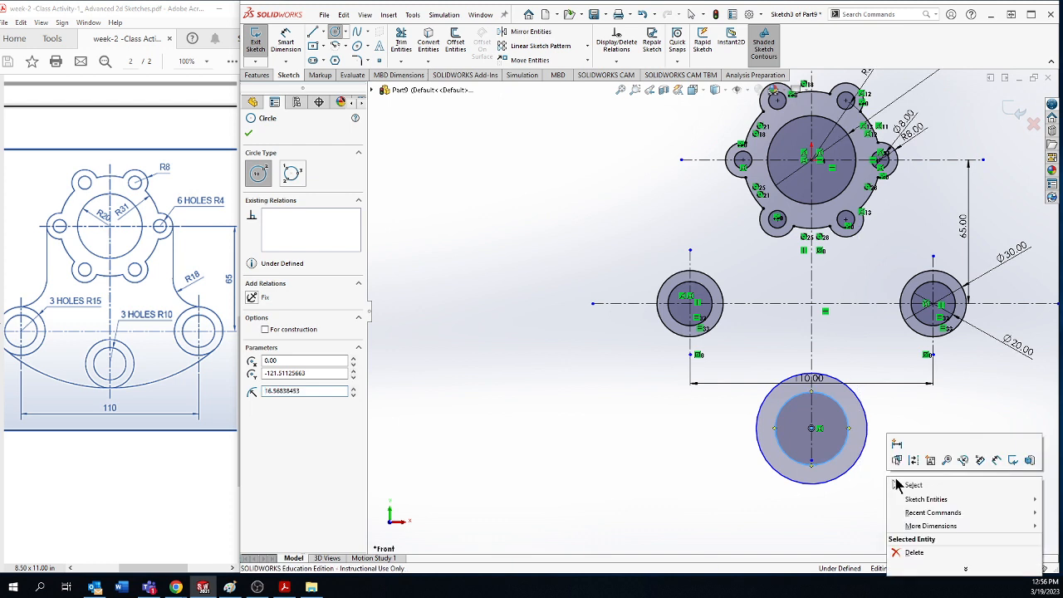
{"action": "left_click", "coordinate": [909, 487]}
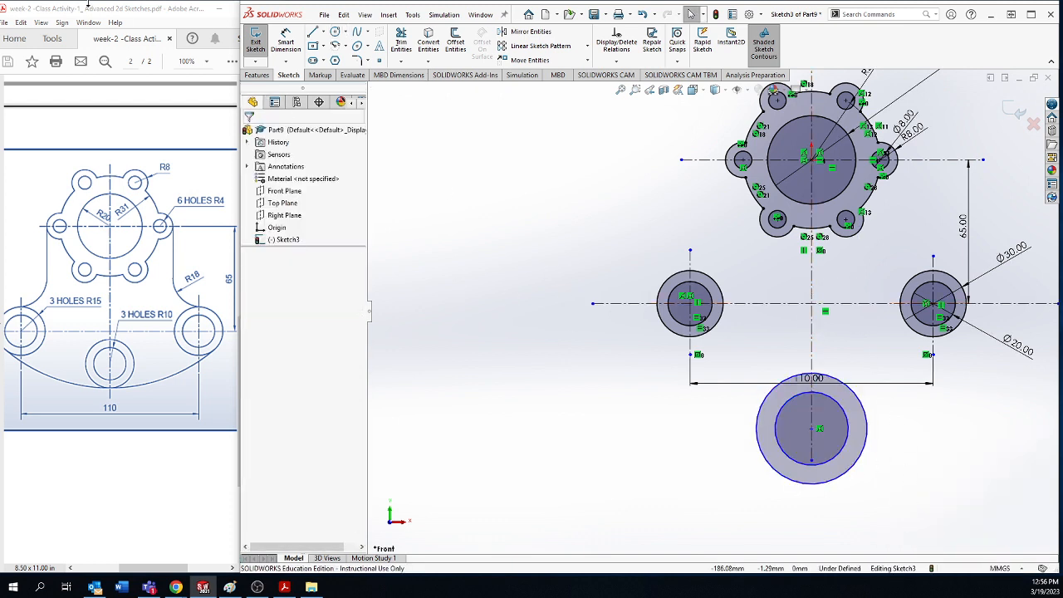
{"action": "left_click", "coordinate": [286, 41]}
{"action": "key", "text": "Escape"}
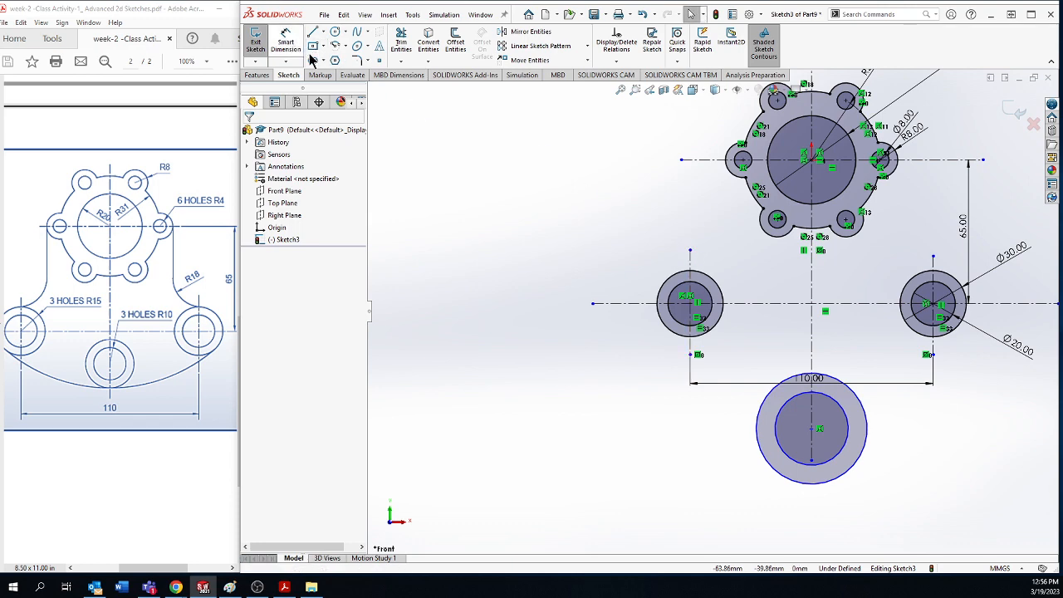
{"action": "scroll", "coordinate": [977, 352], "scroll_direction": "down", "scroll_amount": 3}
{"action": "left_click", "coordinate": [851, 307]}
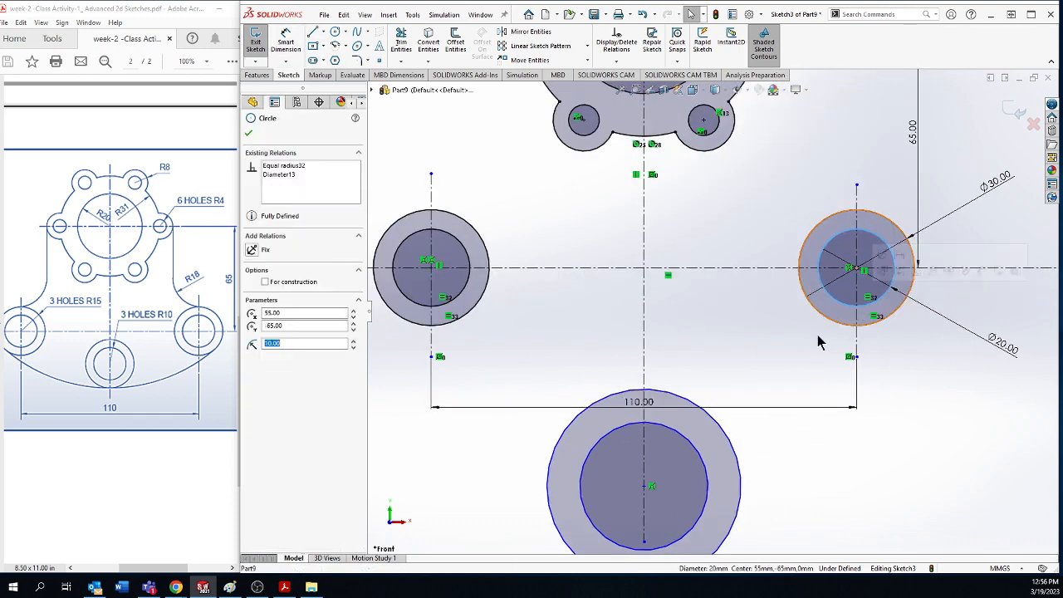
{"action": "left_click", "coordinate": [688, 443], "text": "ctrl"}
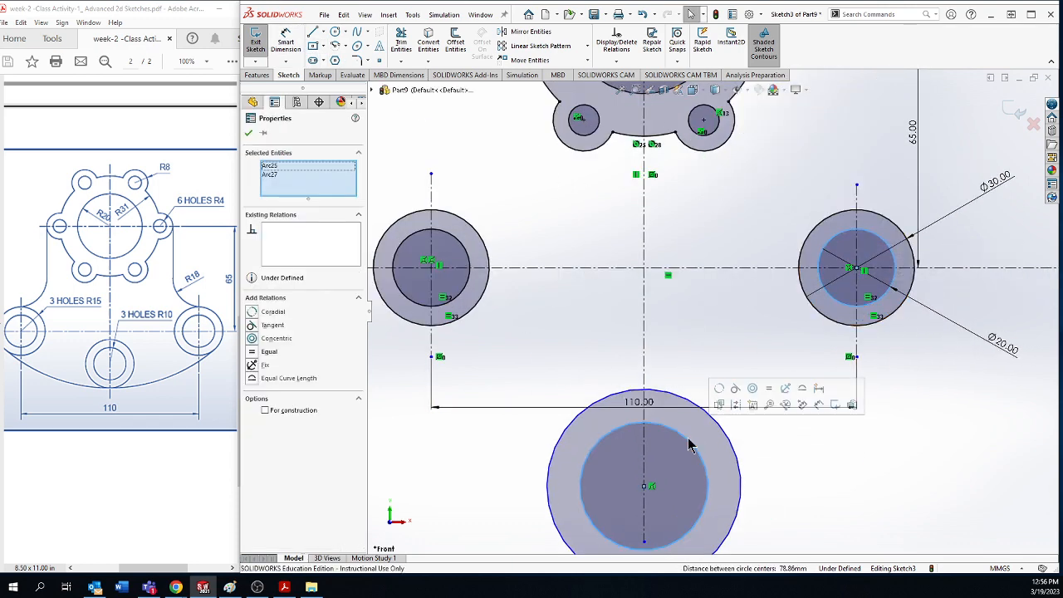
{"action": "left_click", "coordinate": [781, 493]}
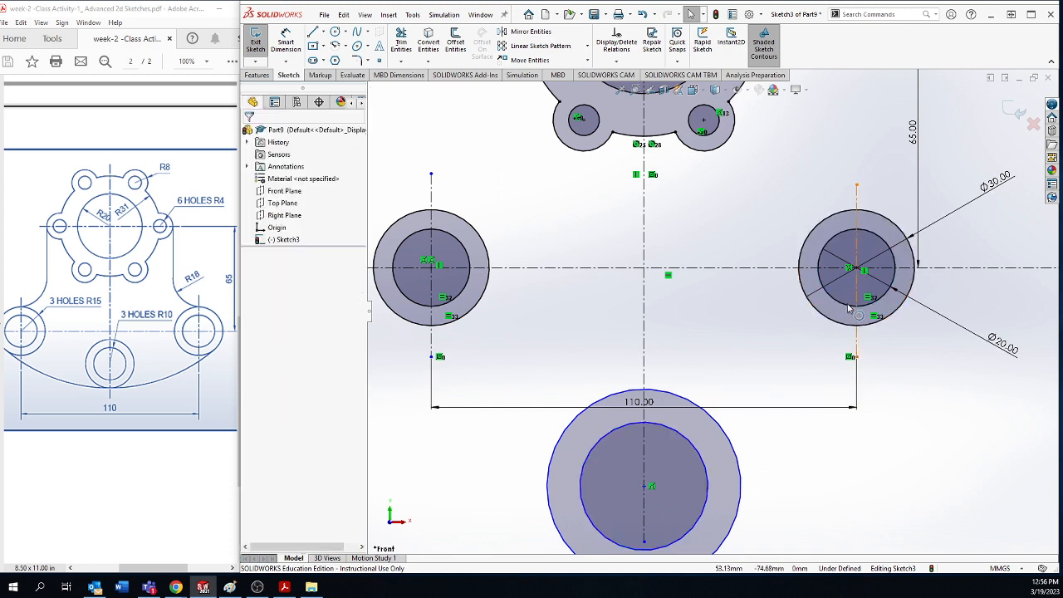
Add an equal relation between the 20 mm inner circle on the right and the inner circle of the bottom pair.
{"action": "left_click", "coordinate": [884, 297]}
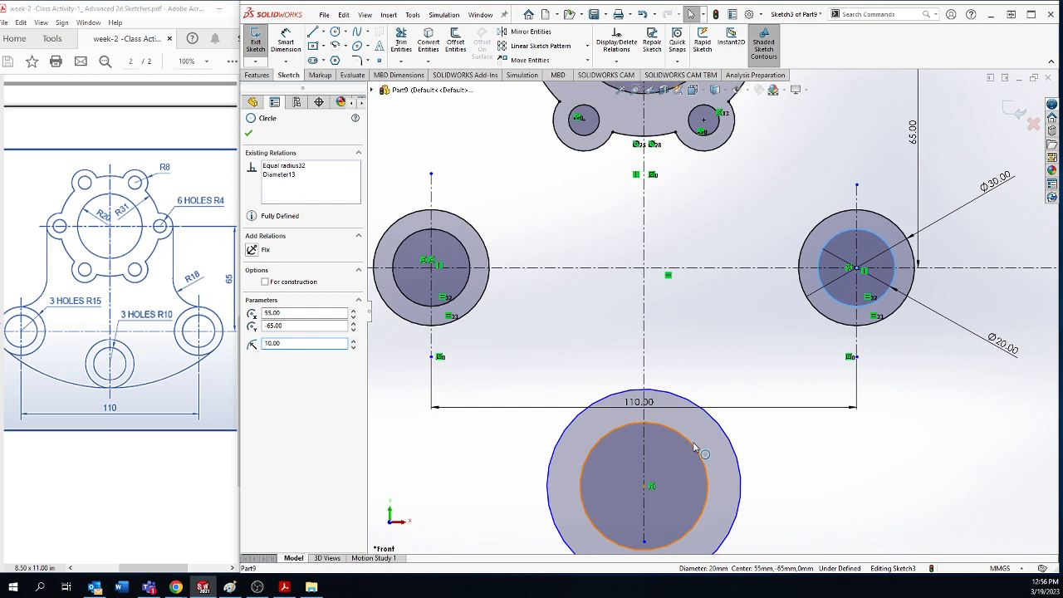
{"action": "left_click", "coordinate": [695, 448], "text": "ctrl"}
{"action": "left_click", "coordinate": [776, 394]}
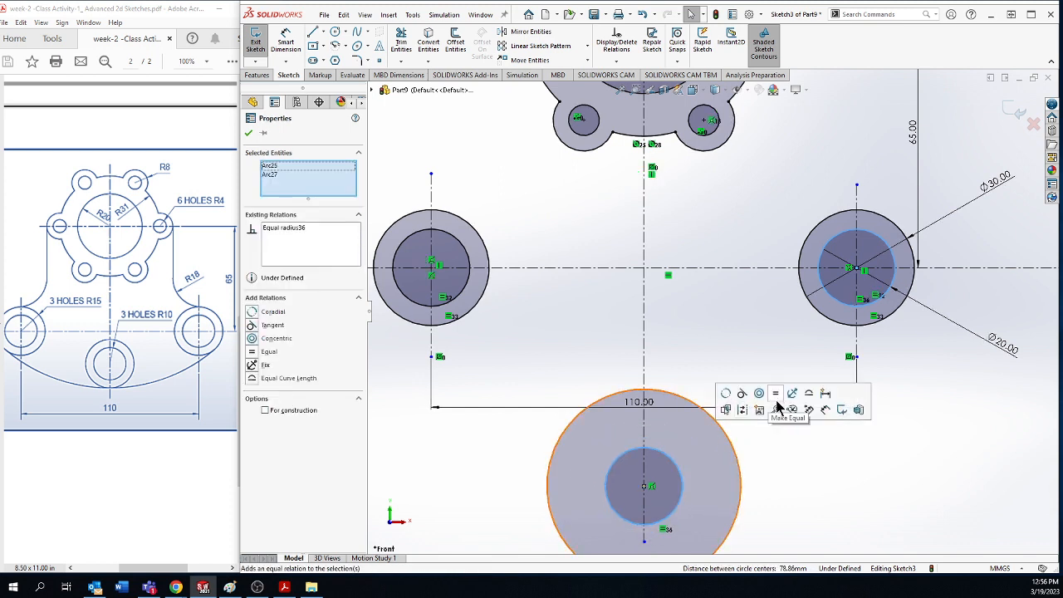
{"action": "left_click", "coordinate": [762, 457]}
{"action": "left_click", "coordinate": [738, 457]}
{"action": "left_click", "coordinate": [847, 476]}
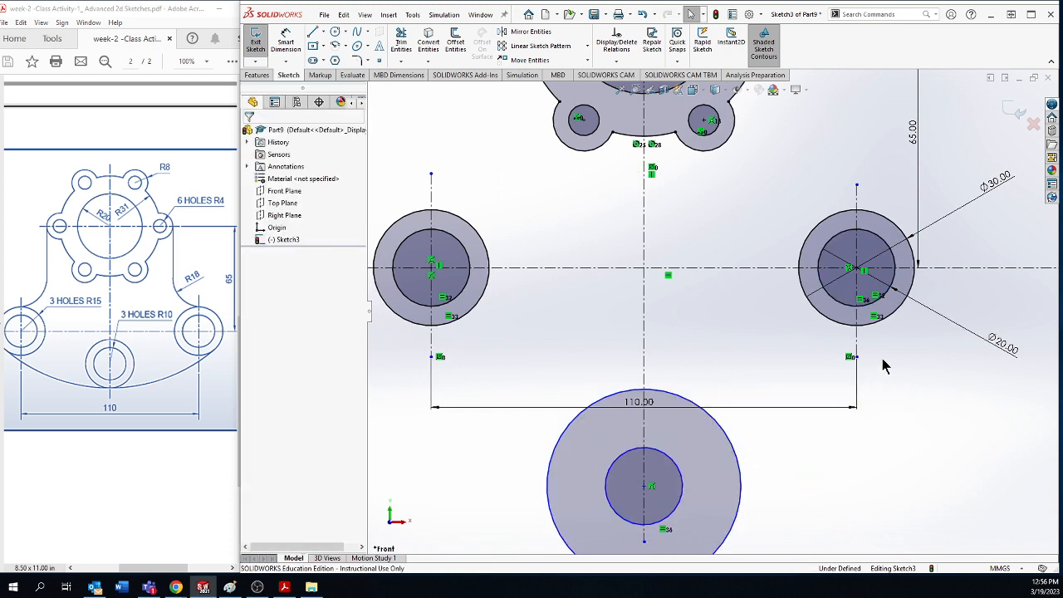
Add an equal relation between the 30 mm outer circle on the right and the outer circle of the bottom pair.
{"action": "left_click", "coordinate": [881, 322]}
{"action": "left_click", "coordinate": [734, 457], "text": "ctrl"}
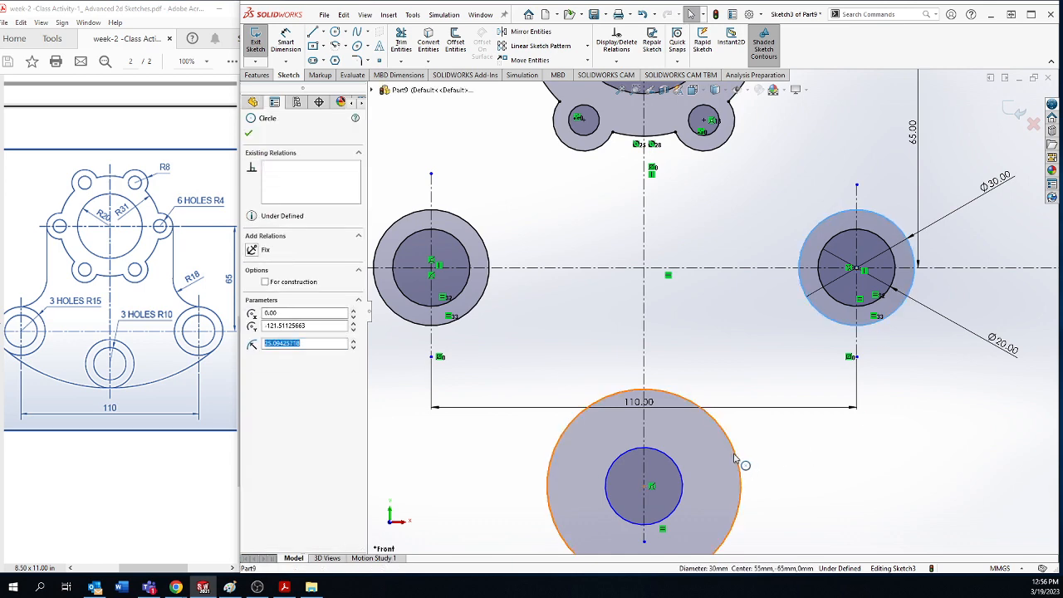
{"action": "left_click", "coordinate": [819, 408]}
{"action": "key", "text": "f"}
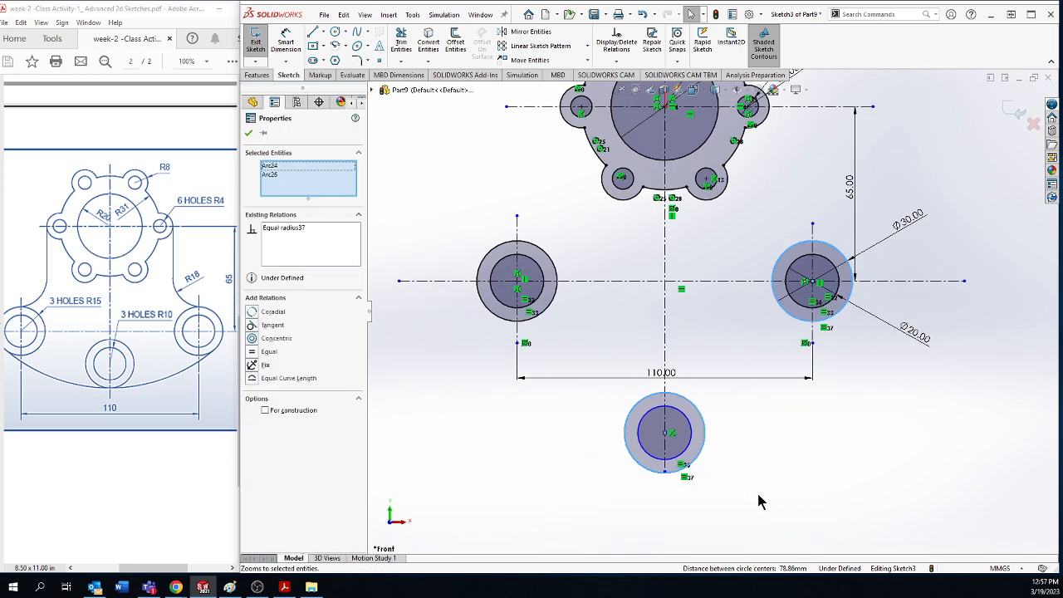
{"action": "left_click", "coordinate": [762, 475]}
Extend the lower end of the central vertical centerline downward past the bottom pair of circles.
{"action": "scroll", "coordinate": [751, 482], "scroll_direction": "down", "scroll_amount": 2}
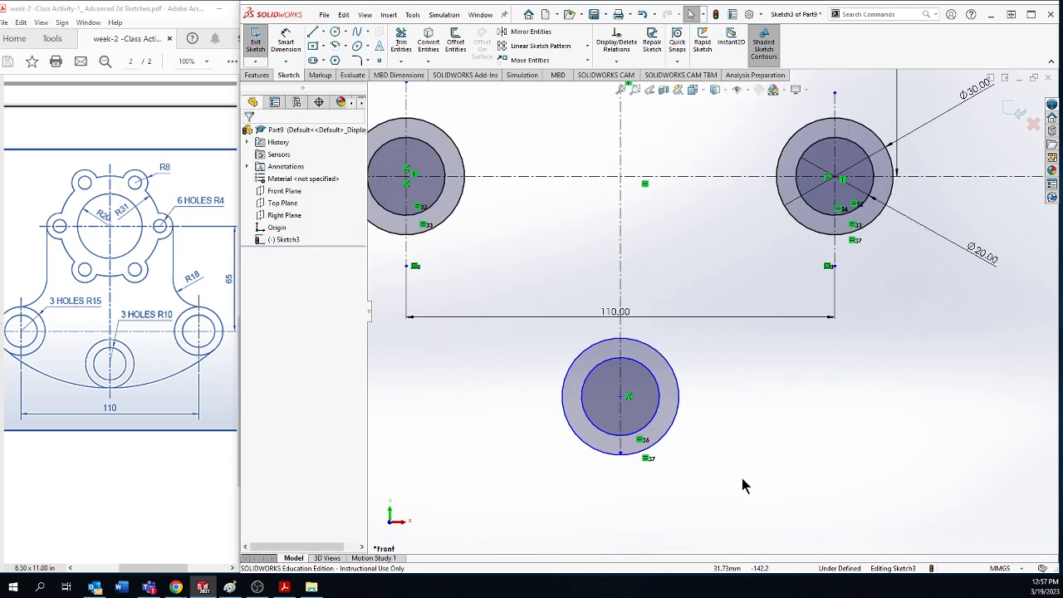
{"action": "left_click", "coordinate": [620, 456]}
{"action": "left_click", "coordinate": [875, 465]}
{"action": "key", "text": "z"}
{"action": "scroll", "coordinate": [66, 346], "scroll_direction": "up", "scroll_amount": 1}
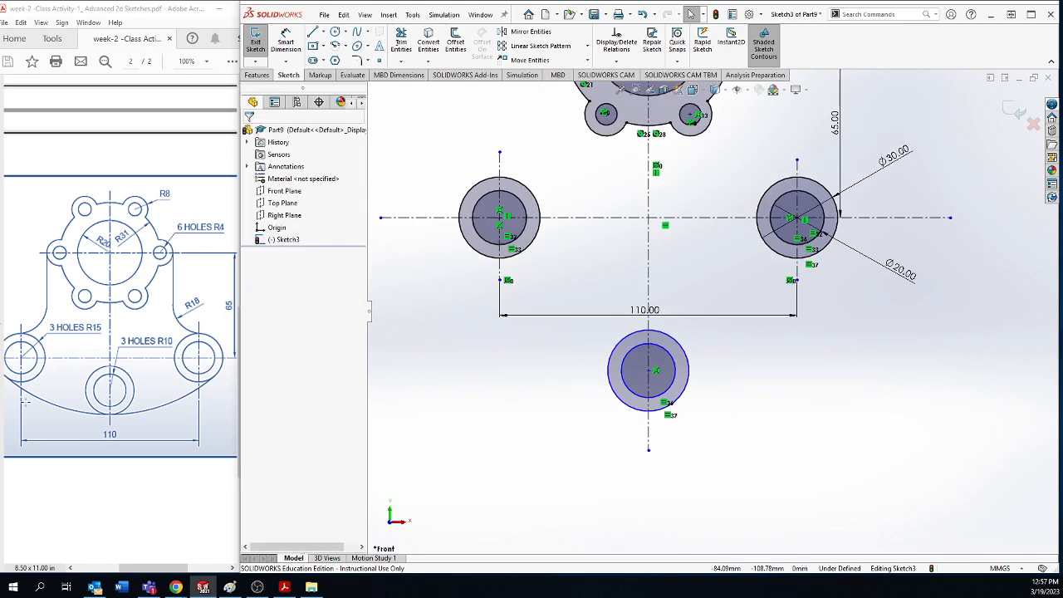
{"action": "scroll", "coordinate": [694, 340], "scroll_direction": "up", "scroll_amount": 3}
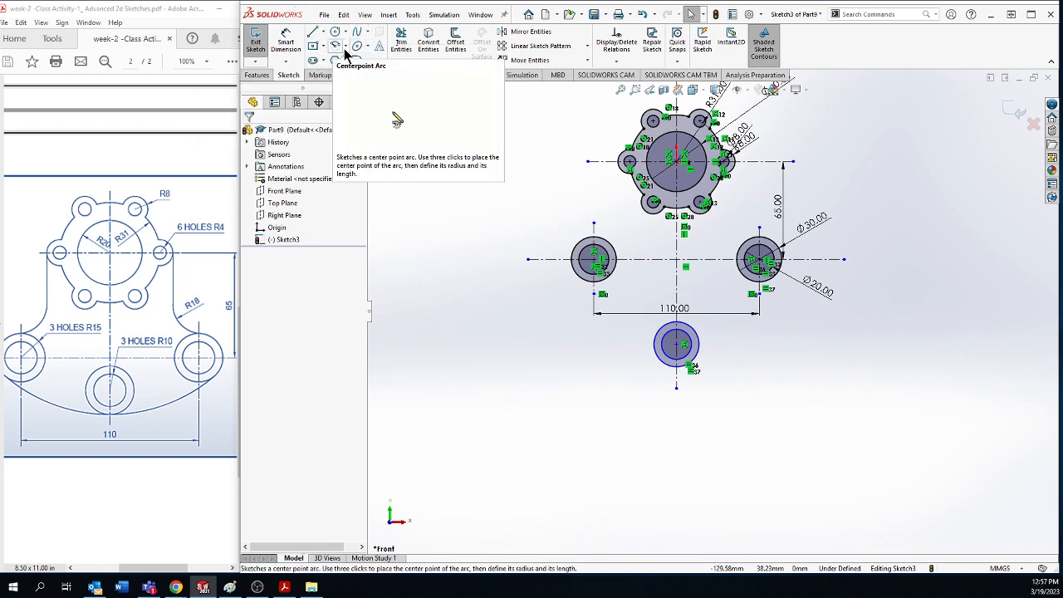
{"action": "left_click", "coordinate": [345, 48]}
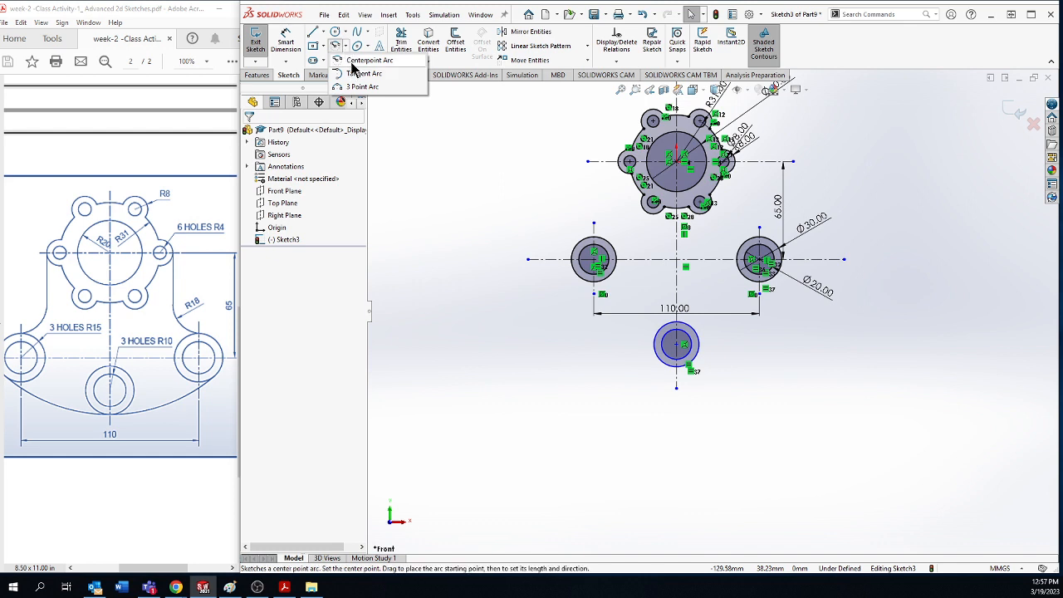
{"action": "left_click", "coordinate": [357, 61]}
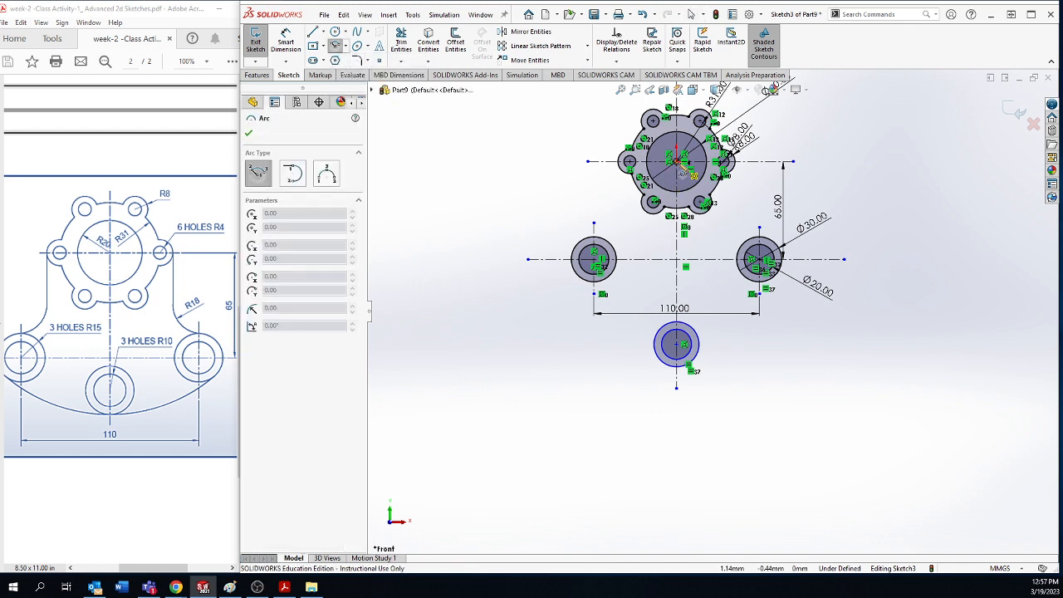
{"action": "left_click", "coordinate": [678, 161]}
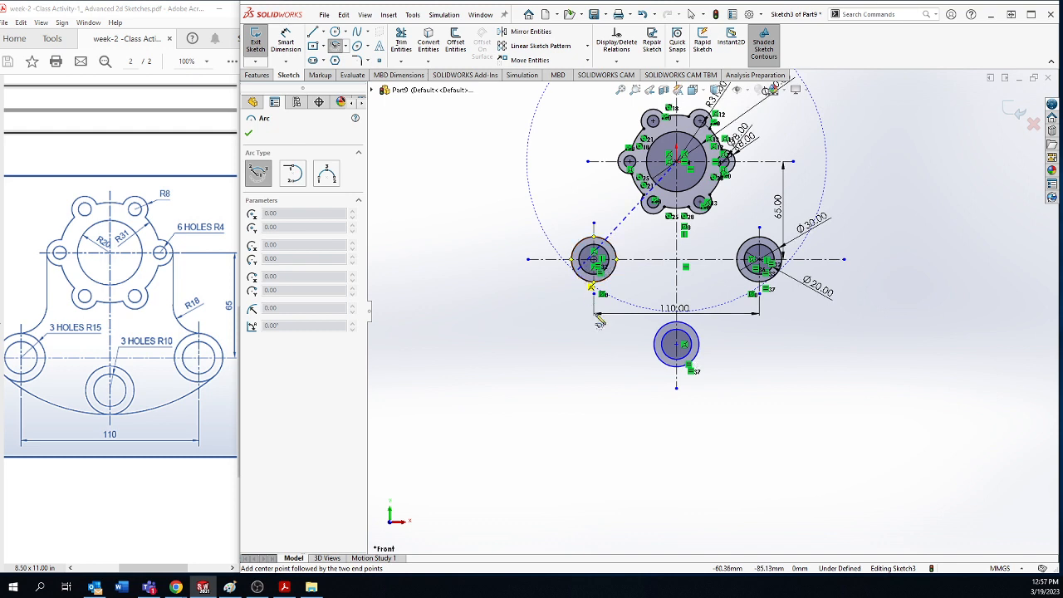
{"action": "left_click", "coordinate": [594, 291]}
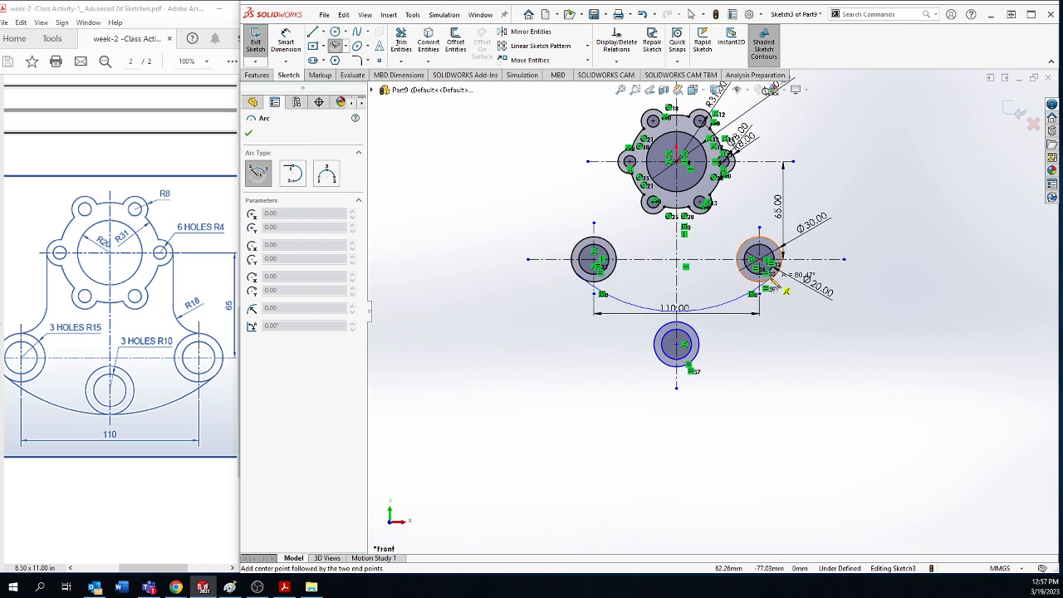
{"action": "right_click", "coordinate": [561, 301]}
{"action": "left_click", "coordinate": [571, 309]}
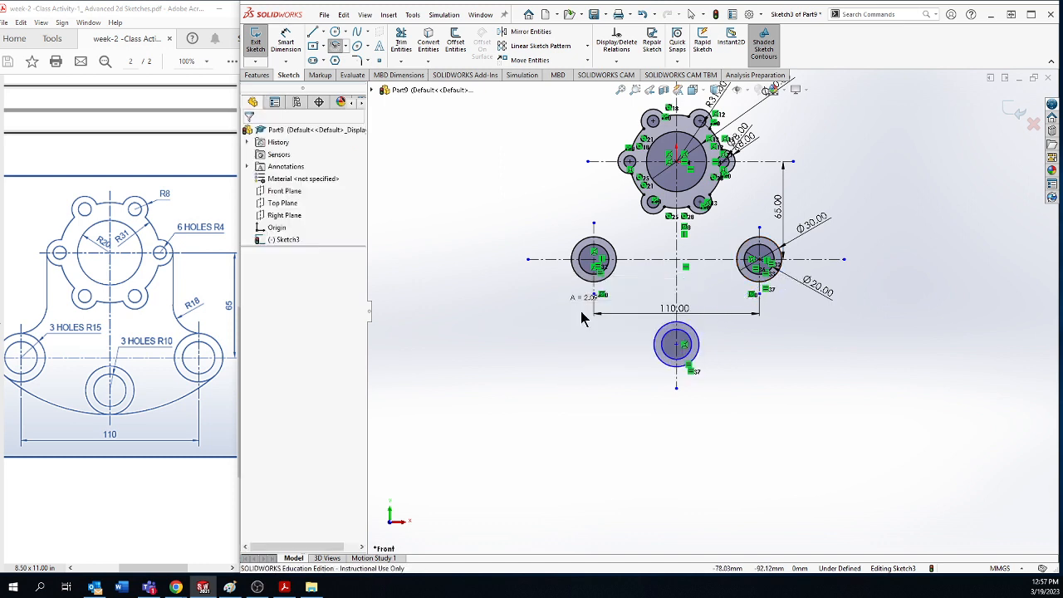
Sketch a large circle about 163 mm in radius centered on the origin, enclosing all the bosses.
{"action": "scroll", "coordinate": [708, 300], "scroll_direction": "up", "scroll_amount": 2}
{"action": "left_click", "coordinate": [334, 31]}
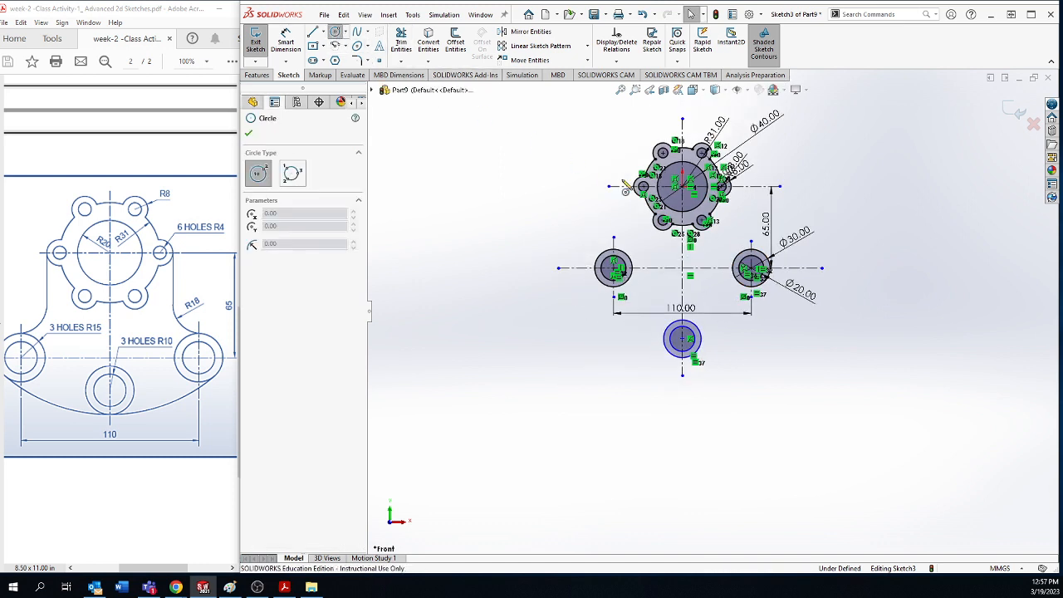
{"action": "left_click", "coordinate": [683, 188]}
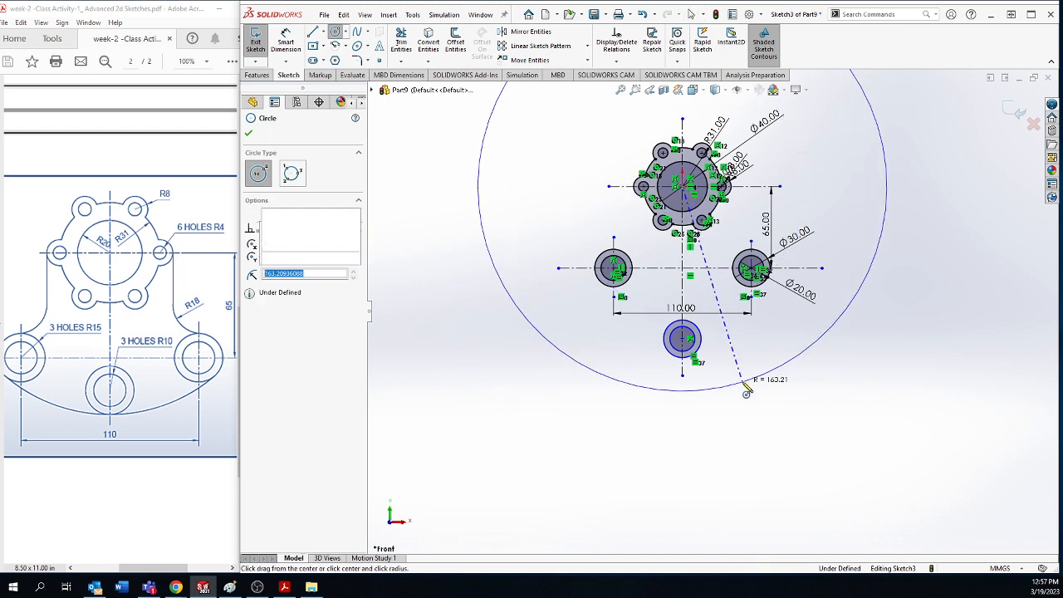
{"action": "left_click", "coordinate": [738, 383]}
{"action": "right_click", "coordinate": [864, 388]}
{"action": "left_click", "coordinate": [888, 438]}
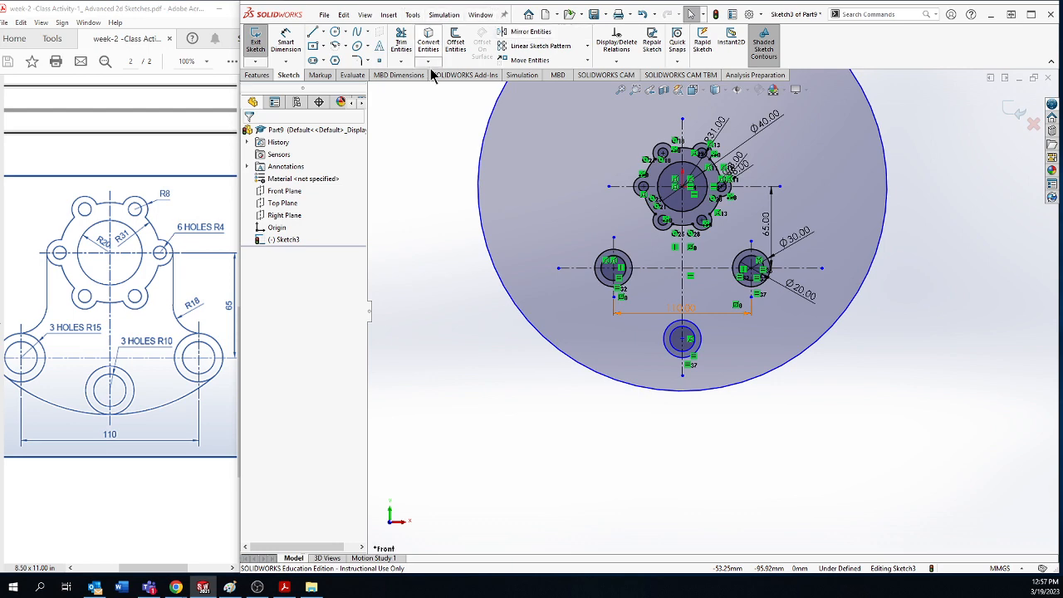
Try a tangent relation between the left boss's outer circle and the large circle.
{"action": "scroll", "coordinate": [615, 319], "scroll_direction": "down", "scroll_amount": 3}
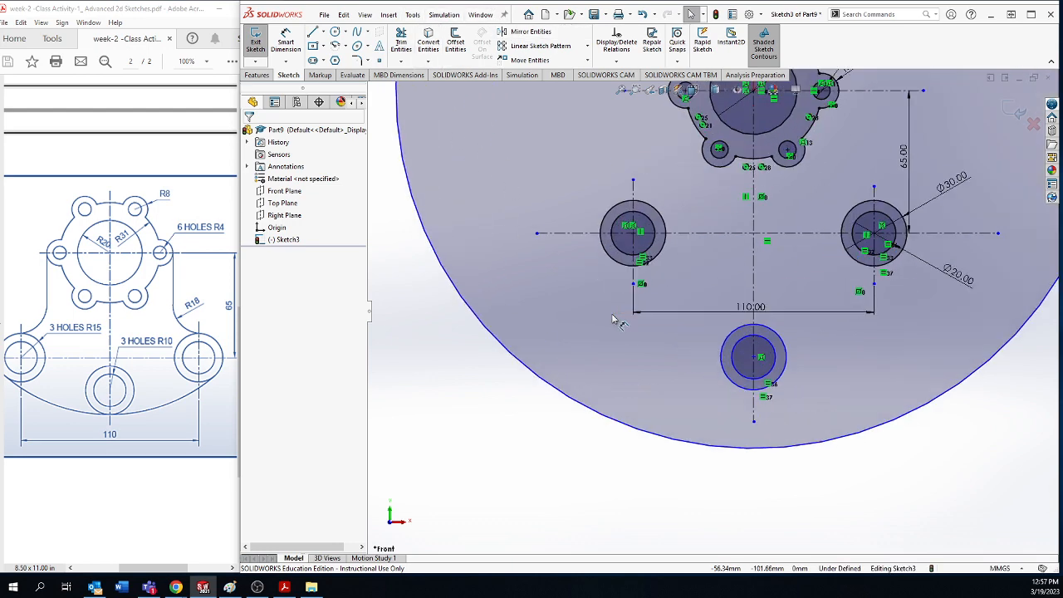
{"action": "left_click", "coordinate": [609, 256]}
{"action": "left_click", "coordinate": [536, 381], "text": "ctrl"}
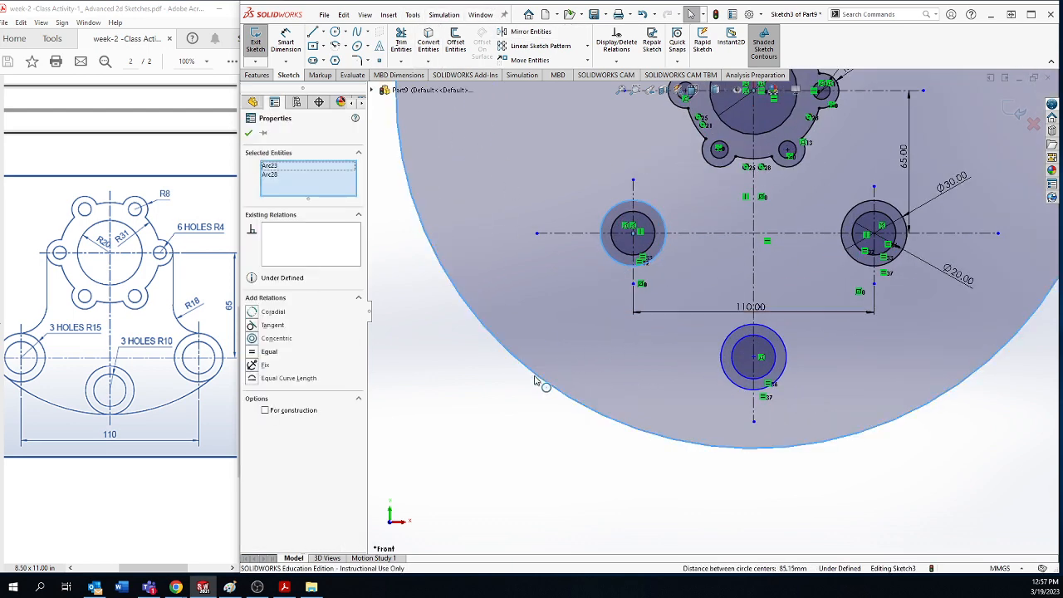
{"action": "left_click", "coordinate": [273, 324]}
{"action": "scroll", "coordinate": [864, 298], "scroll_direction": "down", "scroll_amount": 2}
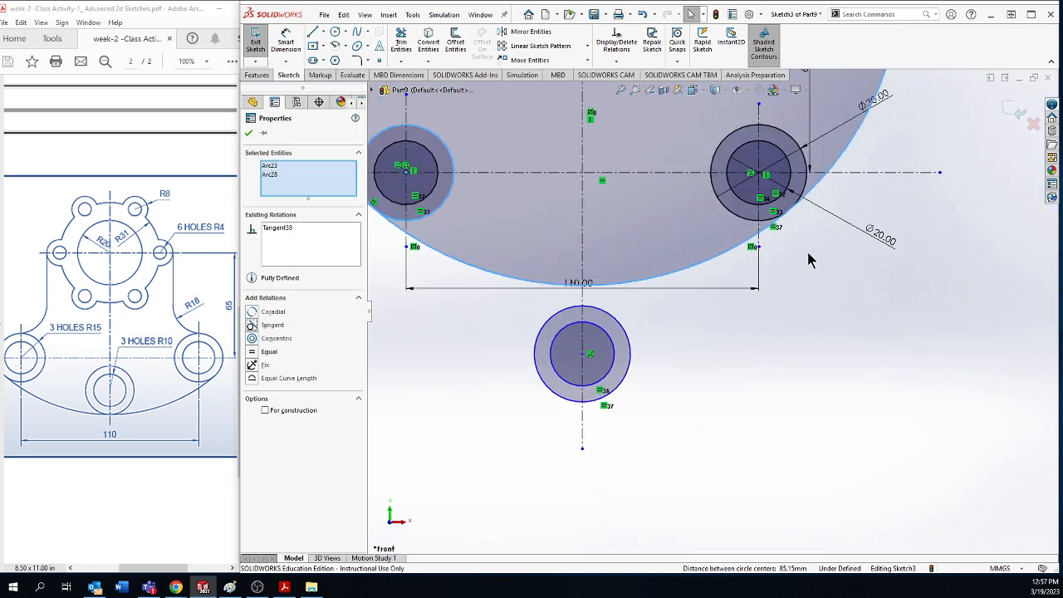
{"action": "left_click", "coordinate": [756, 344]}
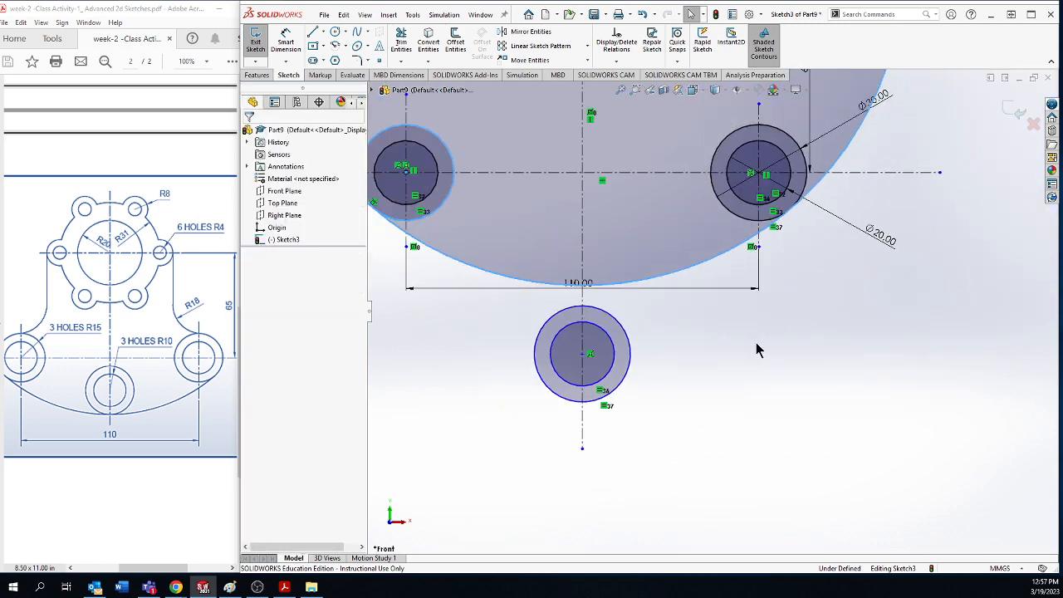
Try a tangent relation between the bottom boss's outer circle and the large circle, and undo both tangent relations.
{"action": "left_click", "coordinate": [673, 276]}
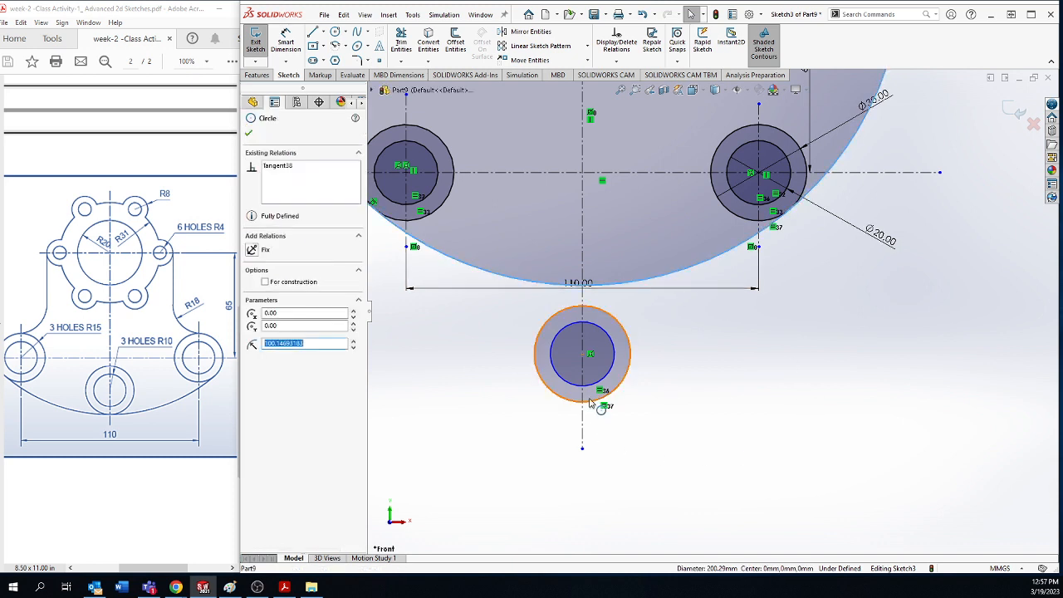
{"action": "left_click", "coordinate": [604, 377]}
{"action": "left_click", "coordinate": [612, 392], "text": "ctrl"}
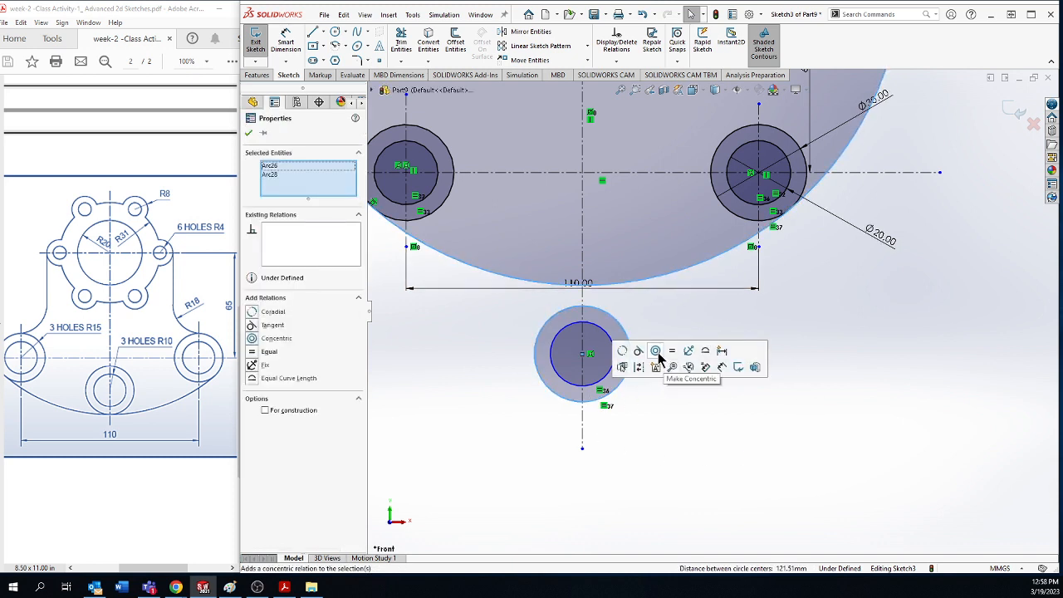
{"action": "left_click", "coordinate": [638, 351]}
{"action": "left_click", "coordinate": [684, 424]}
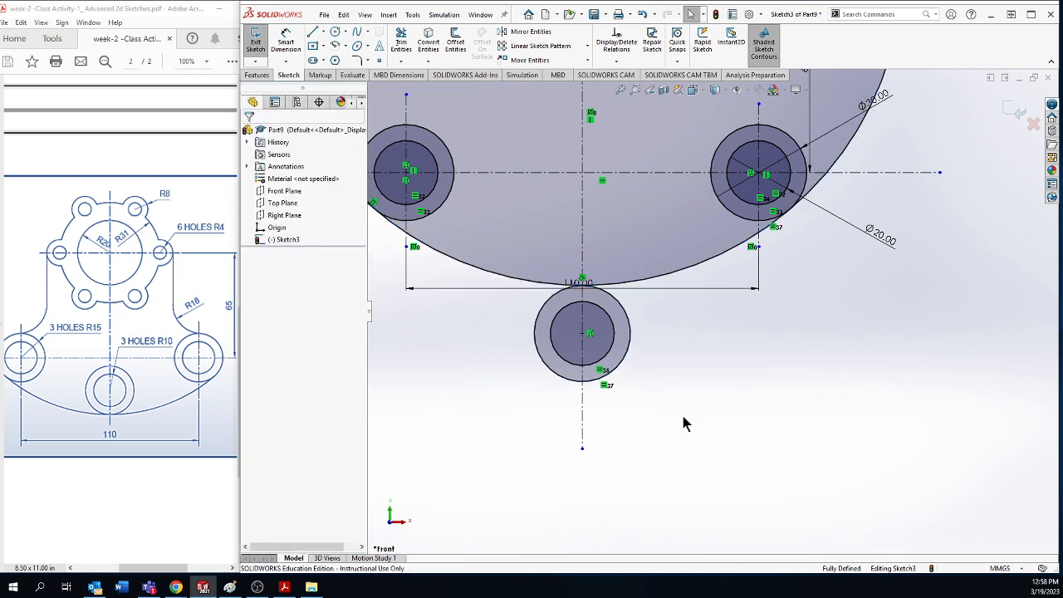
{"action": "key", "text": "ctrl+z"}
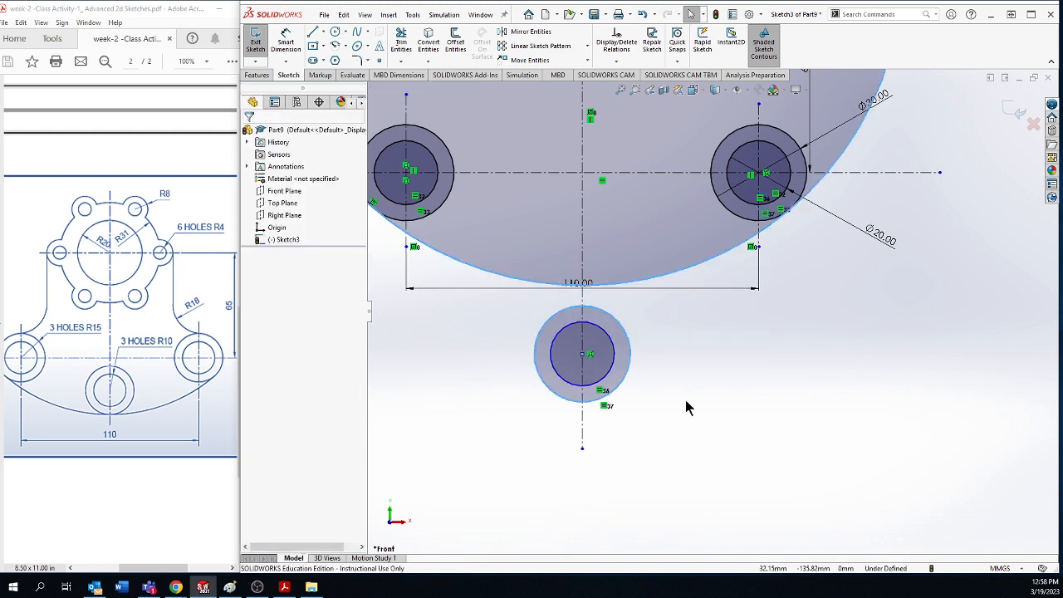
{"action": "left_click", "coordinate": [708, 499]}
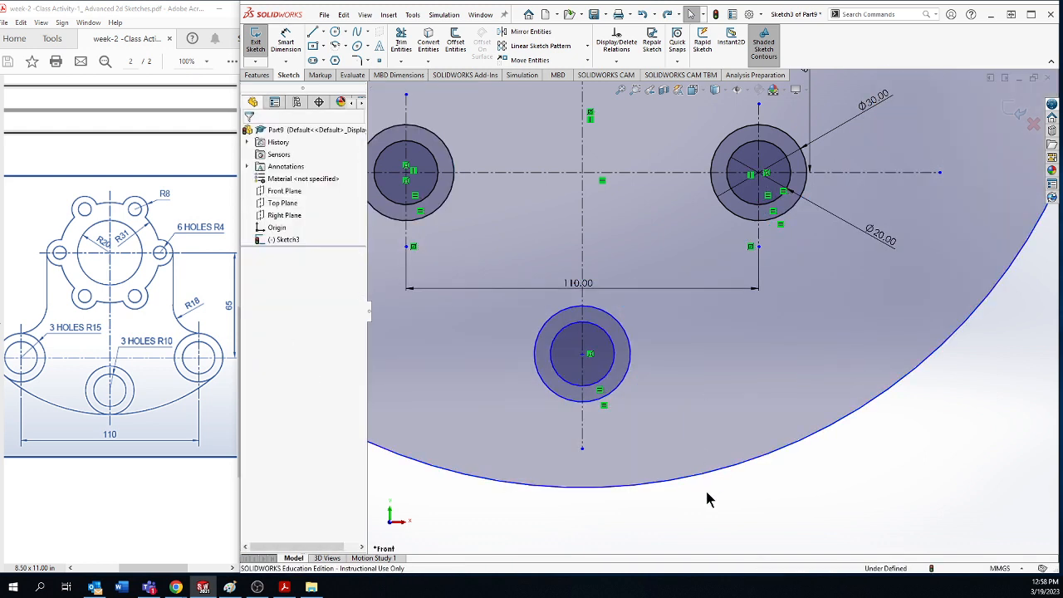
Add a tangent relation between the large circle and the bottom boss's outer circle, with the boss inside the large circle.
{"action": "scroll", "coordinate": [702, 499], "scroll_direction": "up", "scroll_amount": 2}
{"action": "left_click", "coordinate": [680, 438]}
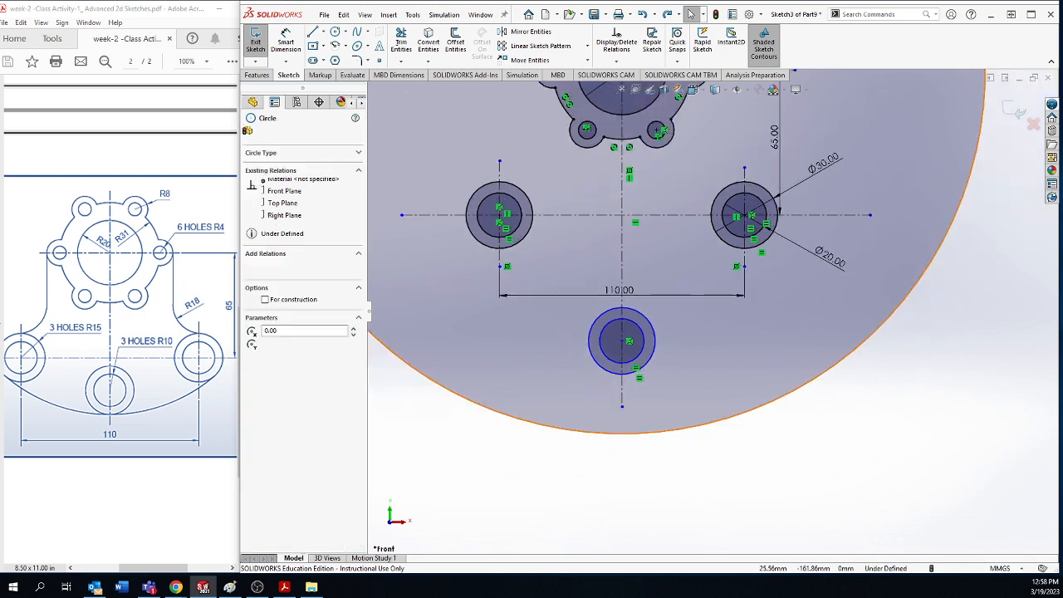
{"action": "left_click", "coordinate": [631, 376], "text": "ctrl"}
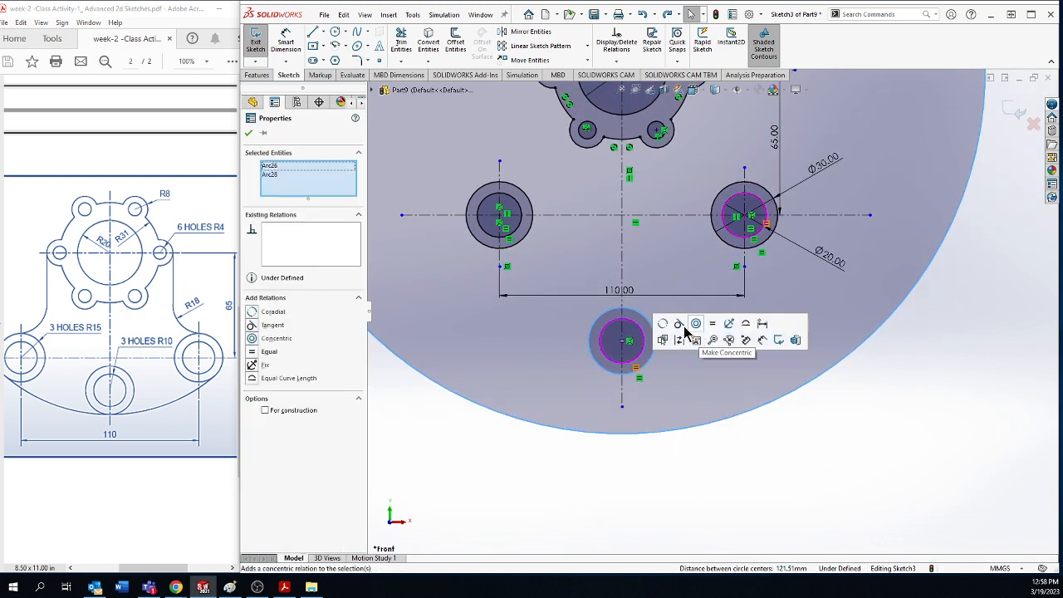
{"action": "left_click", "coordinate": [681, 338]}
{"action": "left_click", "coordinate": [728, 463]}
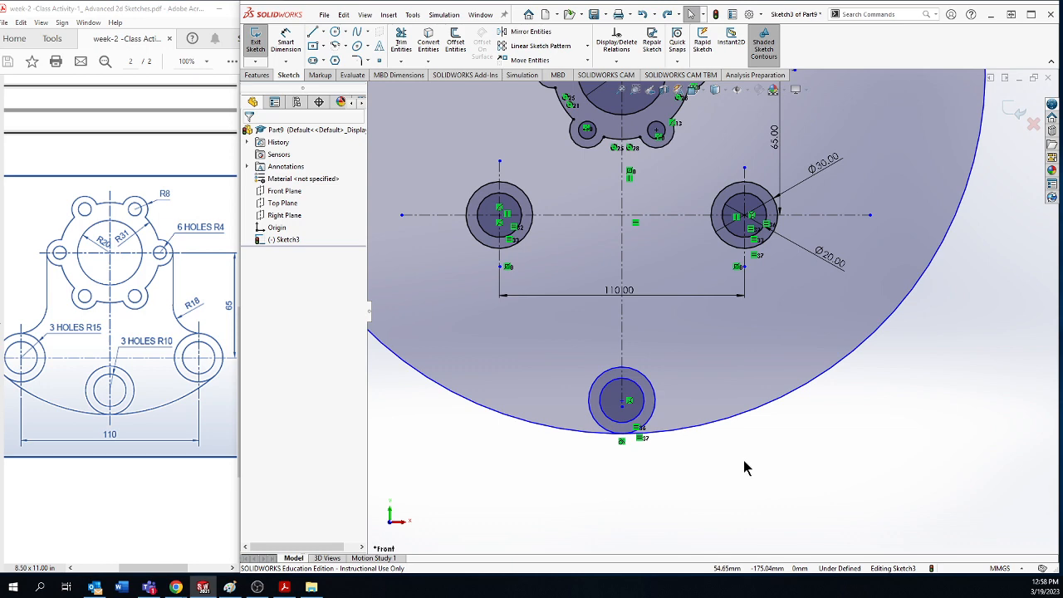
Add a tangent relation between the large circle and the left boss's outer circle.
{"action": "scroll", "coordinate": [743, 460], "scroll_direction": "up", "scroll_amount": 3}
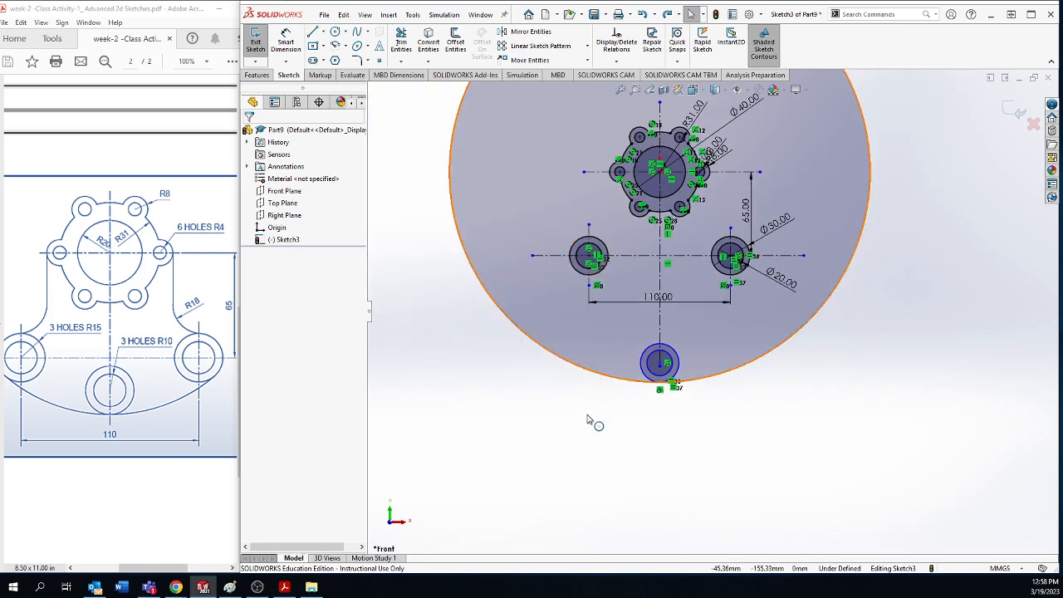
{"action": "left_click", "coordinate": [622, 380]}
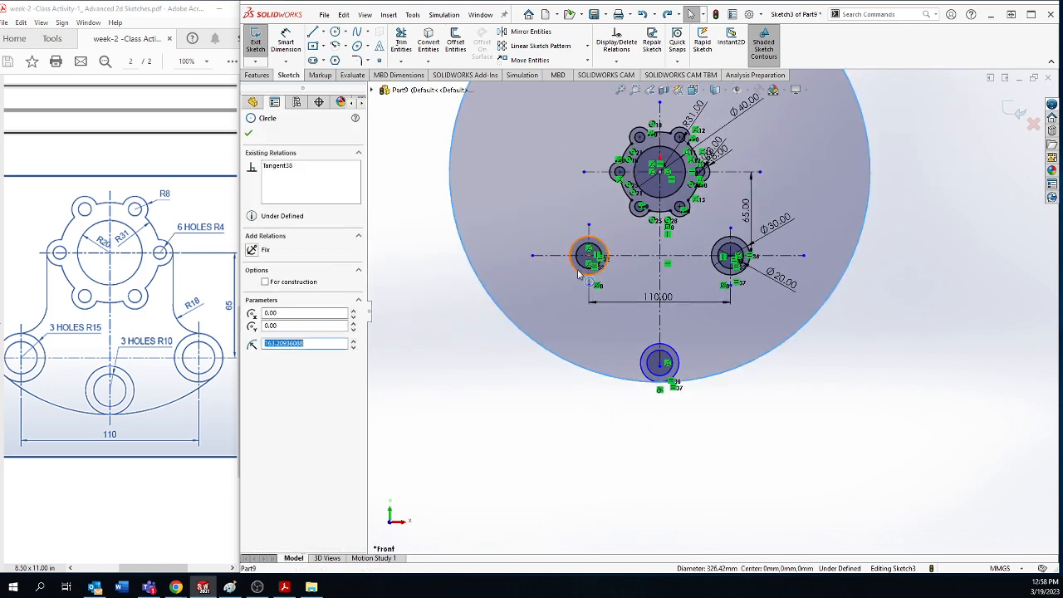
{"action": "left_click", "coordinate": [582, 270], "text": "ctrl"}
{"action": "left_click", "coordinate": [625, 222]}
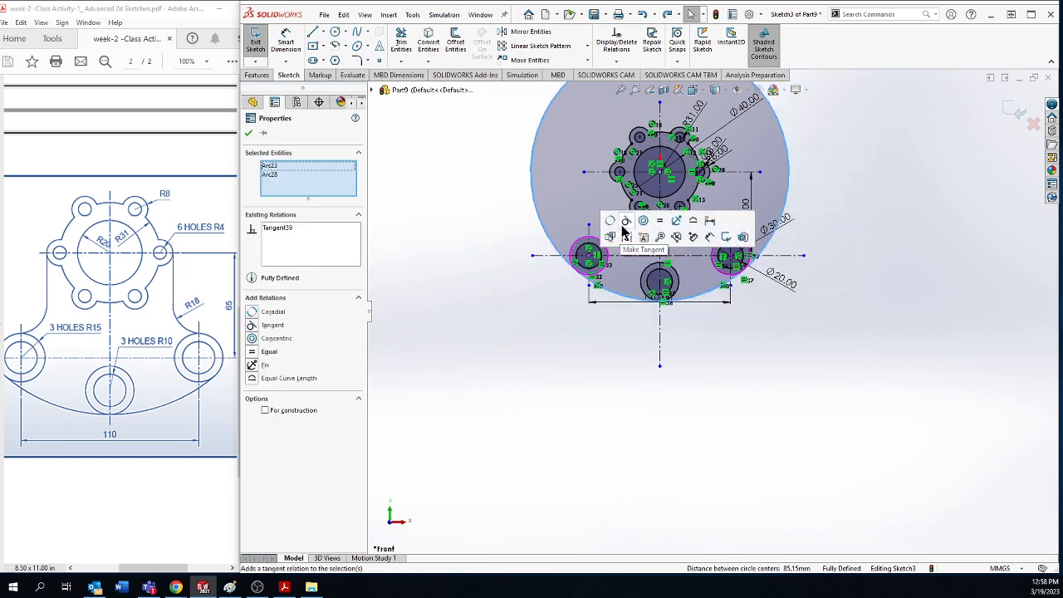
Trim away the upper part of the large circle, keeping the arc beneath the three bosses.
{"action": "left_click", "coordinate": [762, 302]}
{"action": "scroll", "coordinate": [744, 287], "scroll_direction": "down", "scroll_amount": 3}
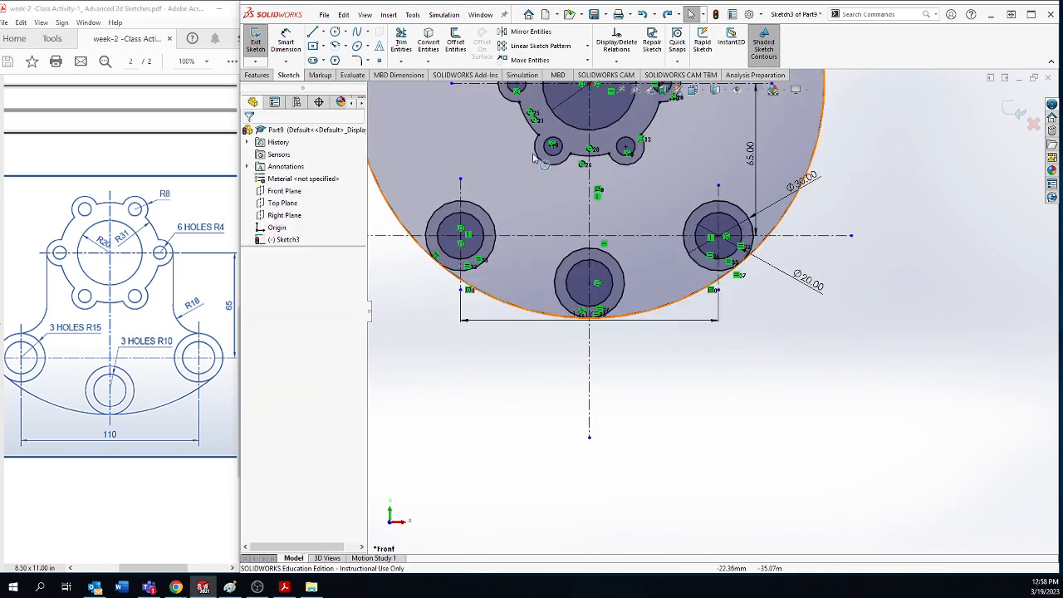
{"action": "scroll", "coordinate": [713, 313], "scroll_direction": "up", "scroll_amount": 3}
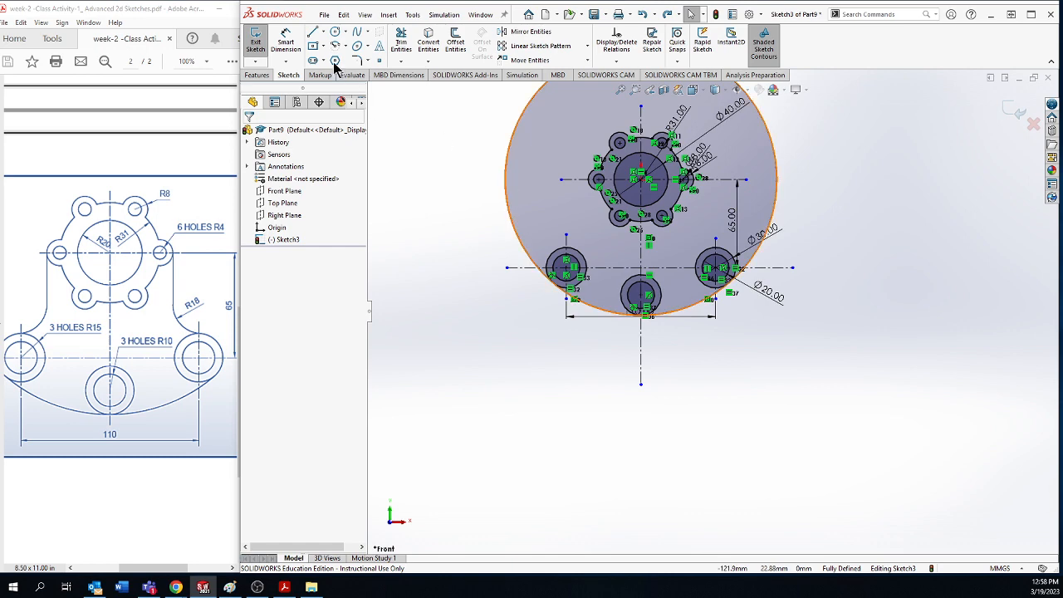
{"action": "left_click", "coordinate": [401, 41]}
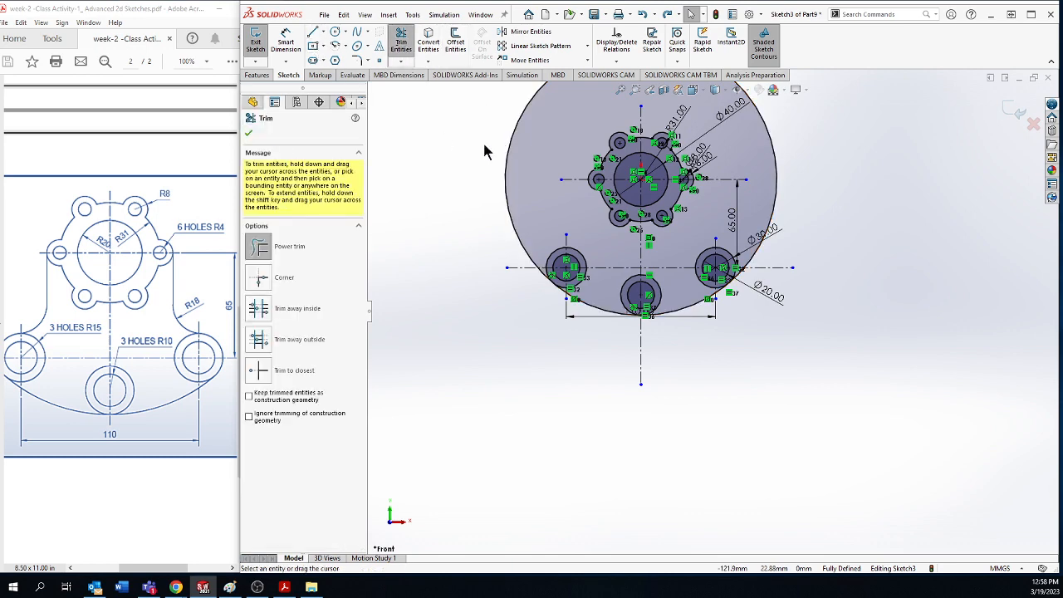
{"action": "left_click_drag", "start_coordinate": [483, 140], "coordinate": [513, 171]}
{"action": "scroll", "coordinate": [568, 303], "scroll_direction": "down", "scroll_amount": 5}
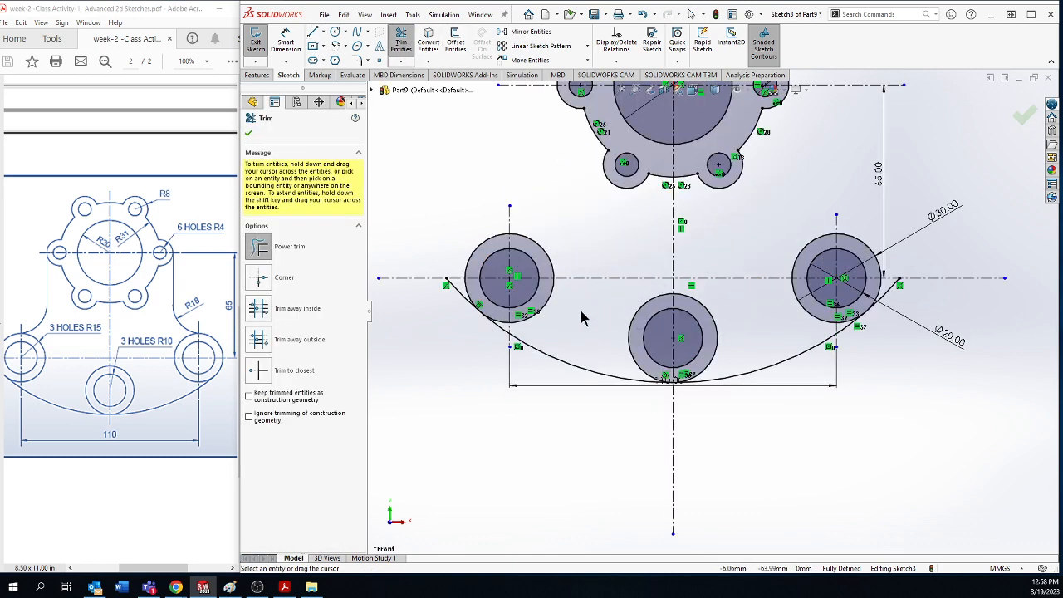
Trim the lower outline arc's overhanging ends back to its tangent points on the left and right bosses.
{"action": "left_click_drag", "start_coordinate": [508, 329], "coordinate": [511, 316]}
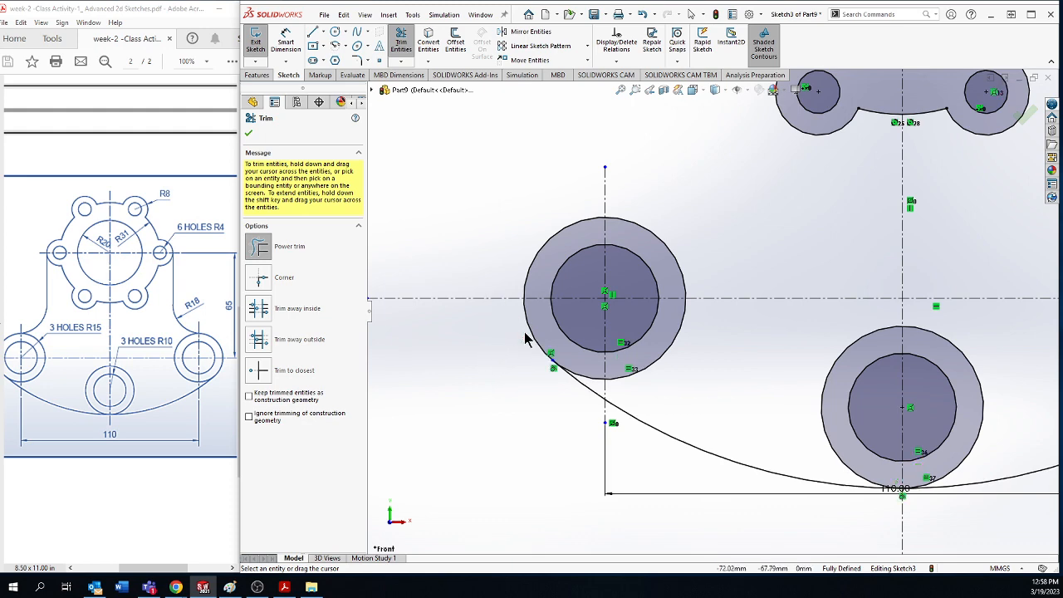
{"action": "scroll", "coordinate": [1008, 453], "scroll_direction": "down", "scroll_amount": 4}
{"action": "scroll", "coordinate": [1000, 434], "scroll_direction": "up", "scroll_amount": 5}
{"action": "scroll", "coordinate": [1017, 331], "scroll_direction": "down", "scroll_amount": 1}
{"action": "scroll", "coordinate": [1020, 334], "scroll_direction": "down", "scroll_amount": 4}
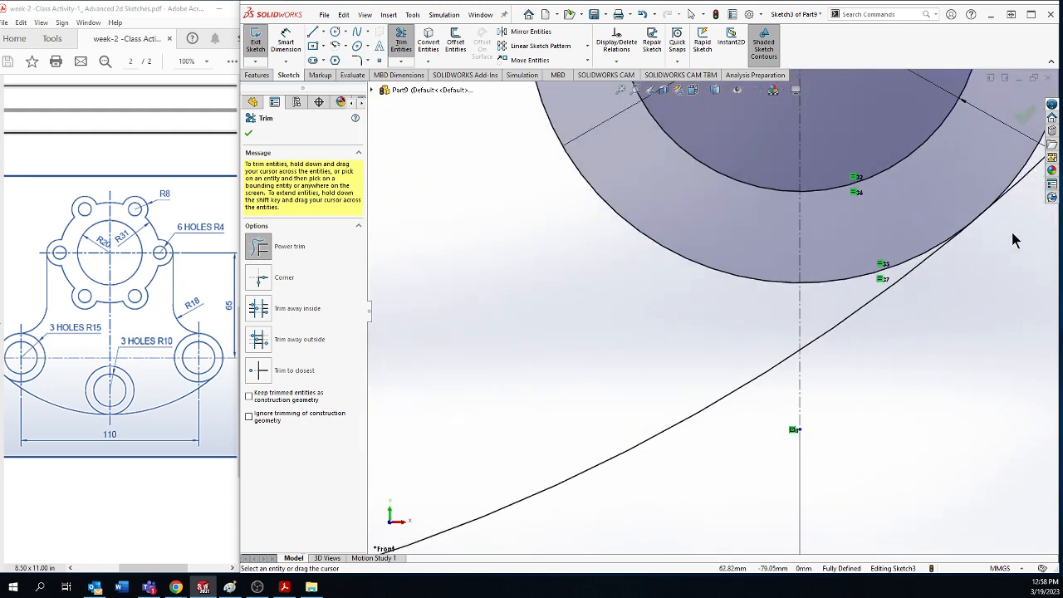
{"action": "scroll", "coordinate": [997, 324], "scroll_direction": "up", "scroll_amount": 2}
{"action": "scroll", "coordinate": [840, 267], "scroll_direction": "down", "scroll_amount": 2}
{"action": "left_click_drag", "start_coordinate": [768, 205], "coordinate": [755, 179]}
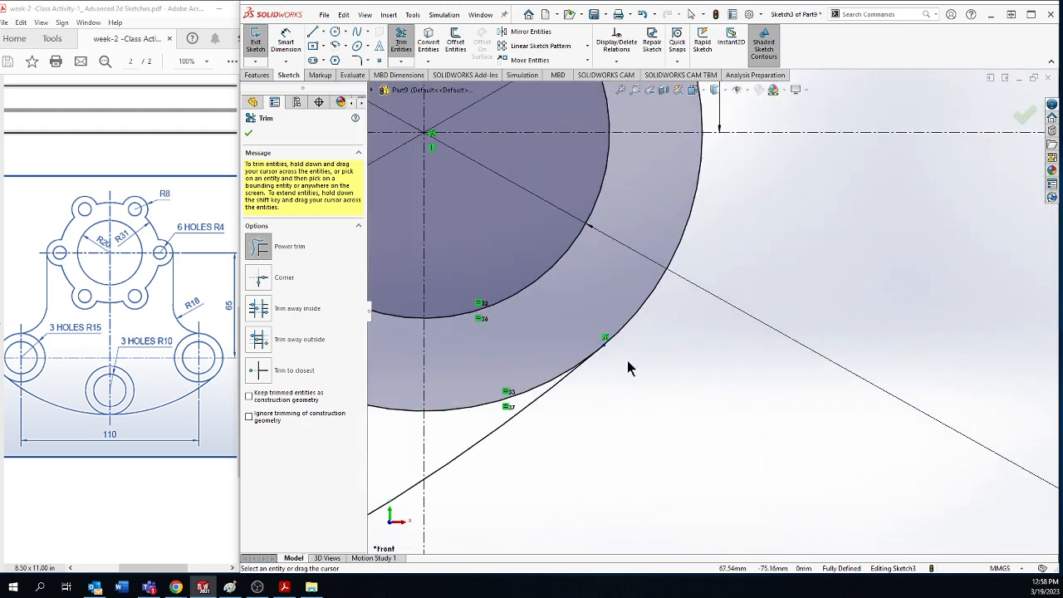
{"action": "scroll", "coordinate": [623, 374], "scroll_direction": "up", "scroll_amount": 8}
{"action": "scroll", "coordinate": [659, 217], "scroll_direction": "down", "scroll_amount": 3}
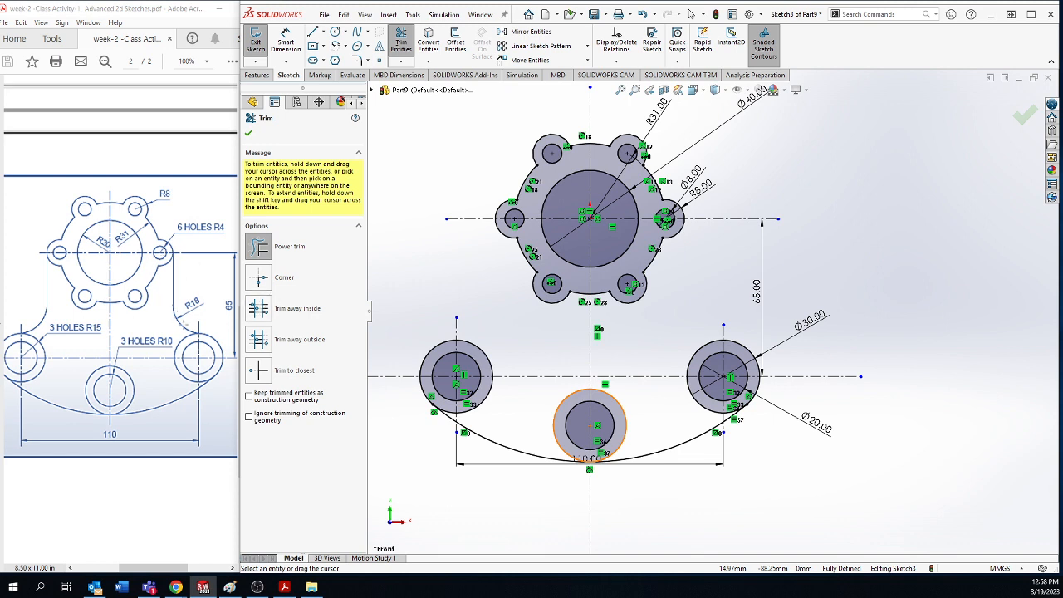
Draw a vertical line about 27 mm long downward from the outermost point of the flange's right lug.
{"action": "left_click", "coordinate": [314, 30]}
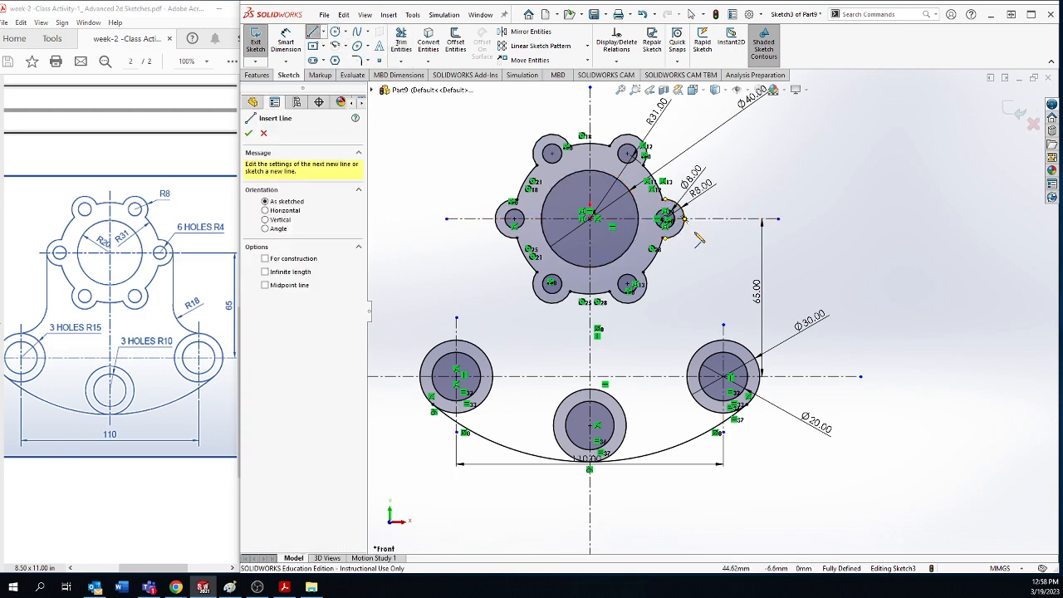
{"action": "scroll", "coordinate": [683, 221], "scroll_direction": "down", "scroll_amount": 5}
{"action": "left_click", "coordinate": [672, 212]}
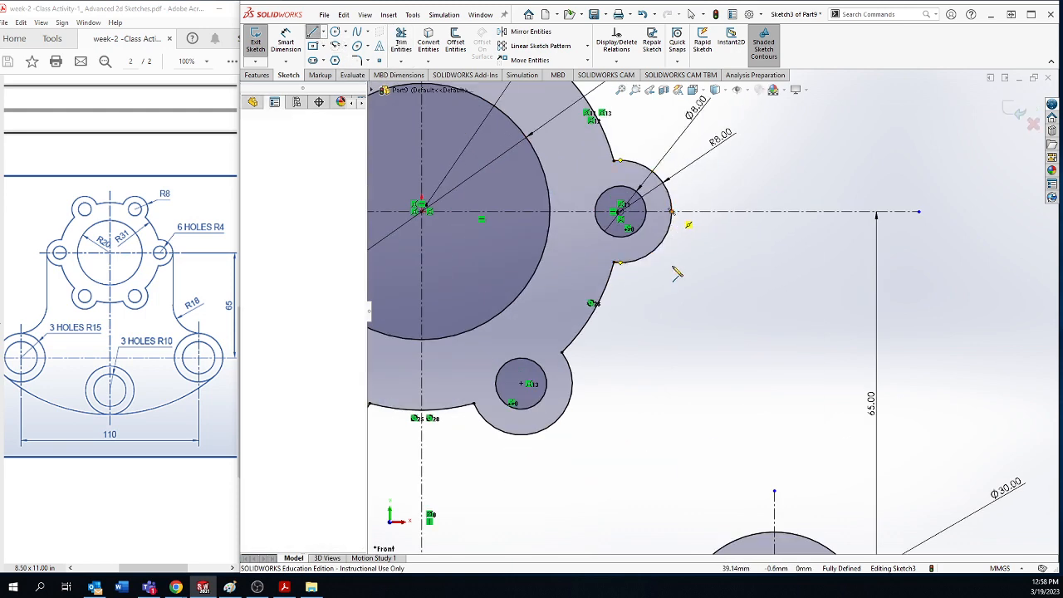
{"action": "left_click", "coordinate": [672, 383]}
{"action": "right_click", "coordinate": [739, 368]}
{"action": "left_click", "coordinate": [758, 373]}
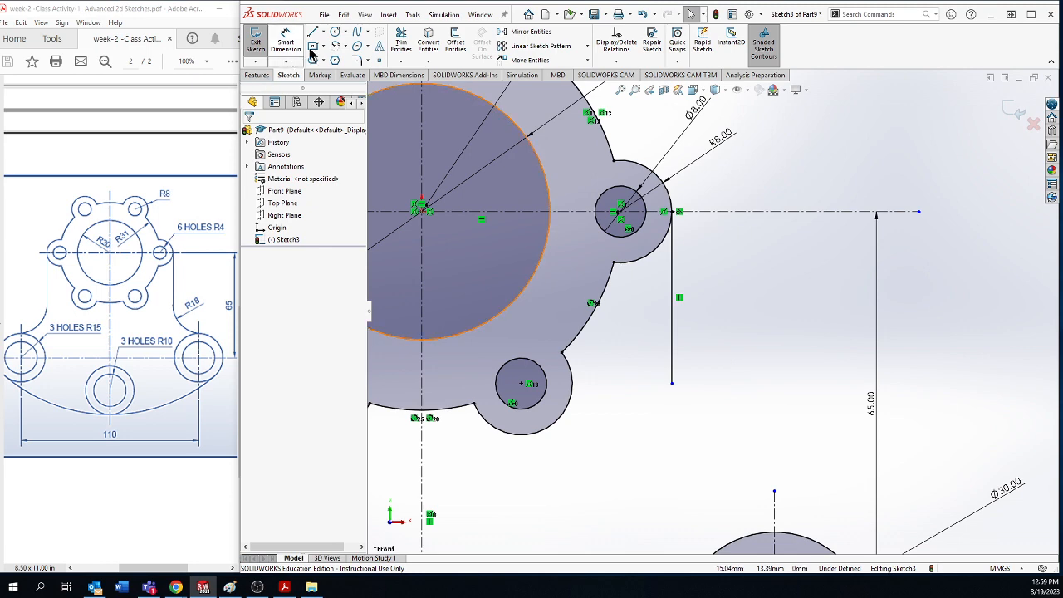
Draw a 90° centerpoint arc of about 16 mm radius from the vertical line's lower end toward the right boss.
{"action": "left_click", "coordinate": [341, 47]}
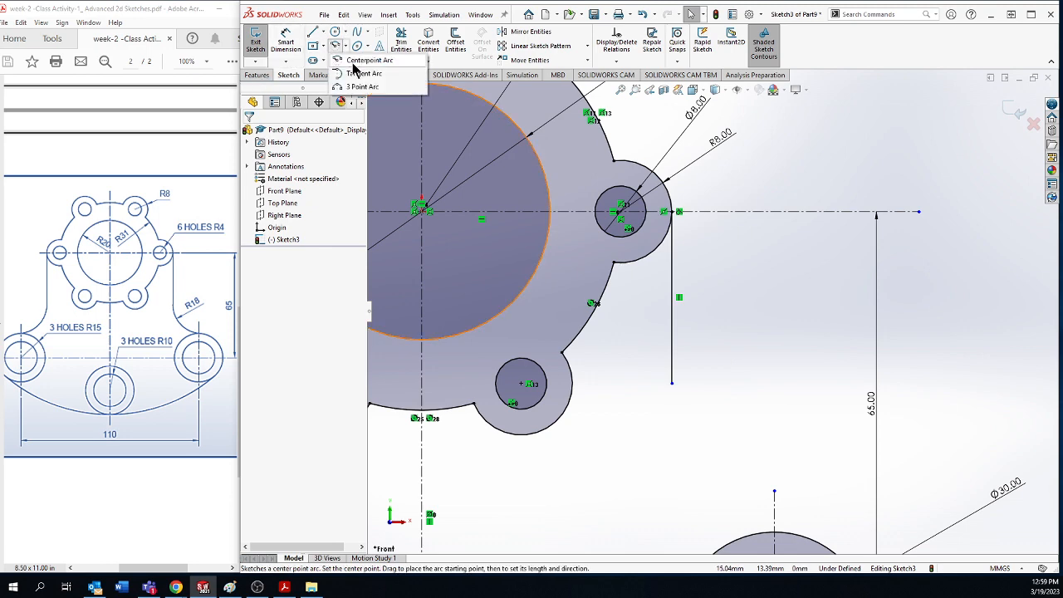
{"action": "left_click", "coordinate": [353, 57]}
{"action": "scroll", "coordinate": [743, 486], "scroll_direction": "down", "scroll_amount": 3}
{"action": "scroll", "coordinate": [743, 480], "scroll_direction": "up", "scroll_amount": 3}
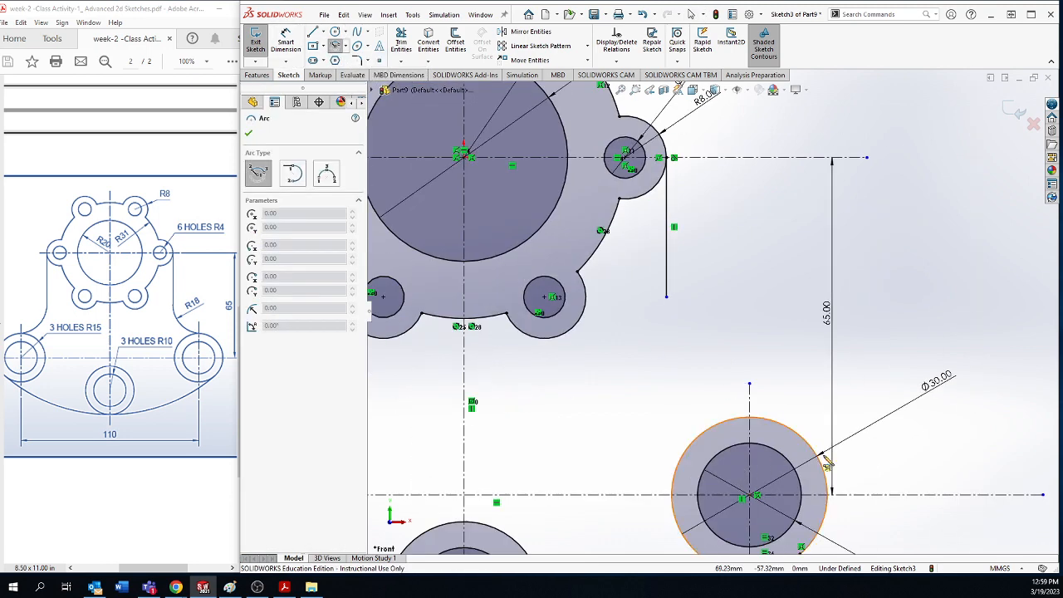
{"action": "left_click", "coordinate": [750, 296]}
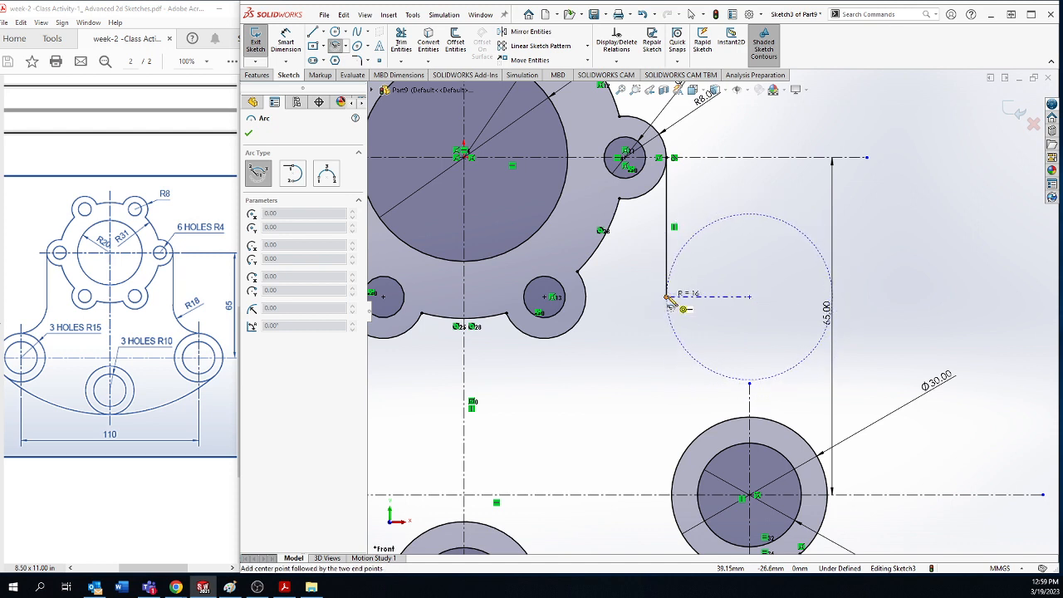
{"action": "left_click", "coordinate": [667, 296]}
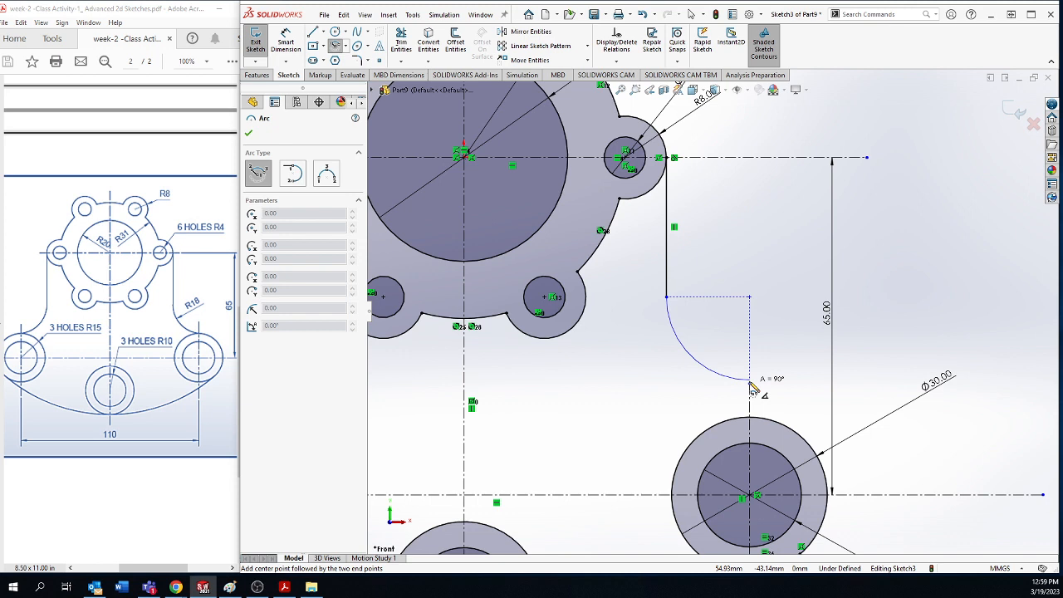
{"action": "left_click", "coordinate": [751, 382]}
{"action": "right_click", "coordinate": [789, 386]}
{"action": "left_click", "coordinate": [796, 387]}
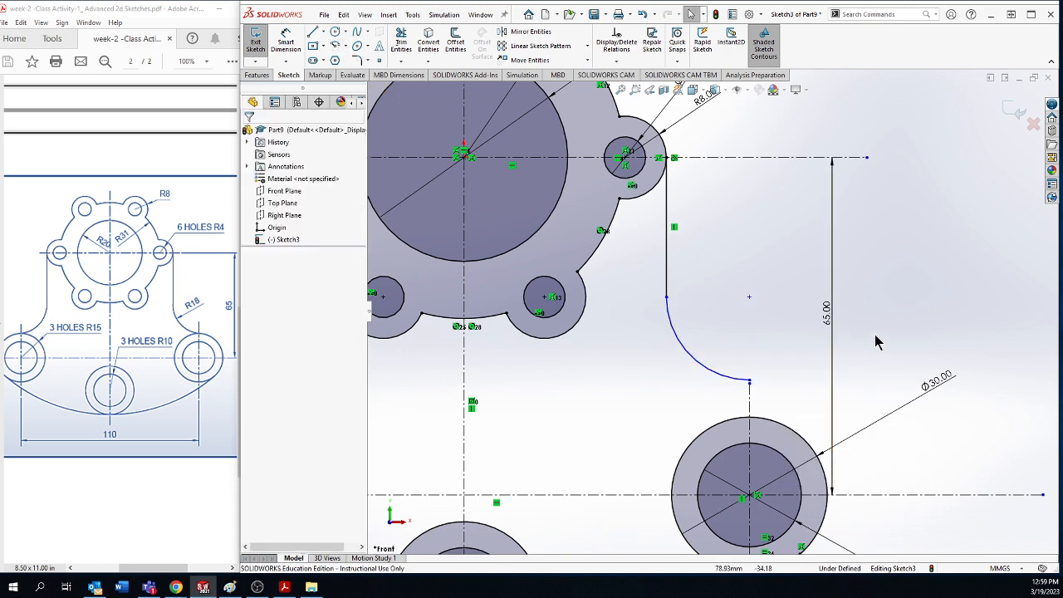
Dimension the new arc's radius as 18 mm.
{"action": "left_click", "coordinate": [282, 38]}
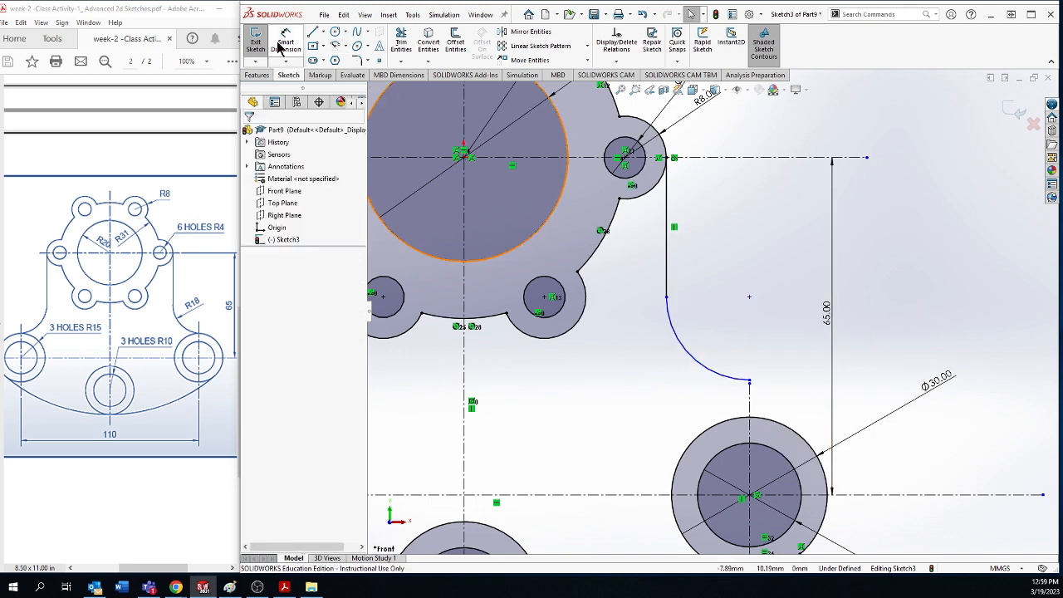
{"action": "left_click", "coordinate": [696, 366]}
{"action": "left_click", "coordinate": [726, 321]}
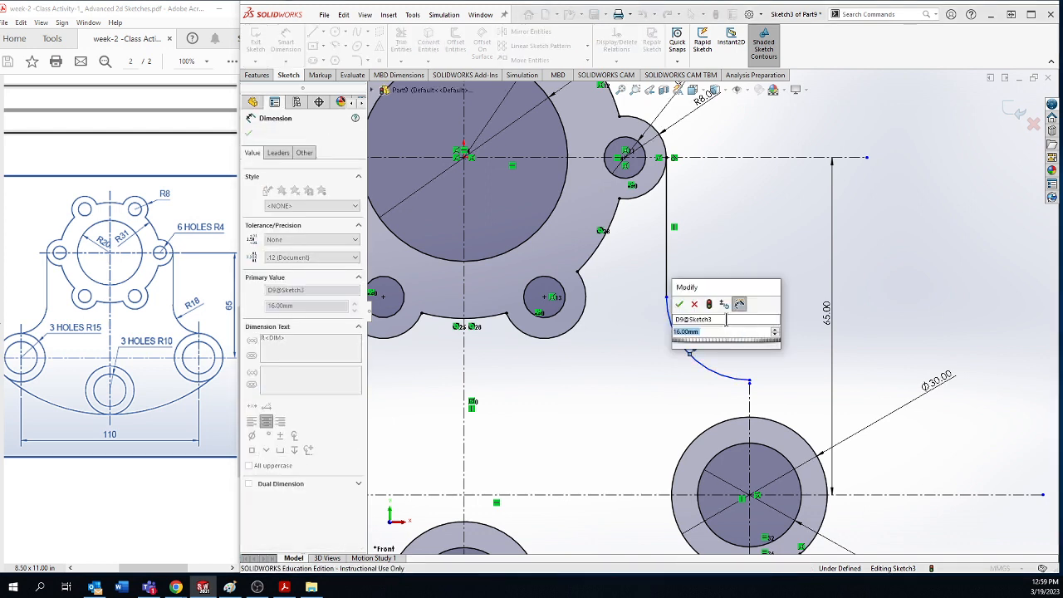
{"action": "type", "text": "18"}
{"action": "key", "text": "Return"}
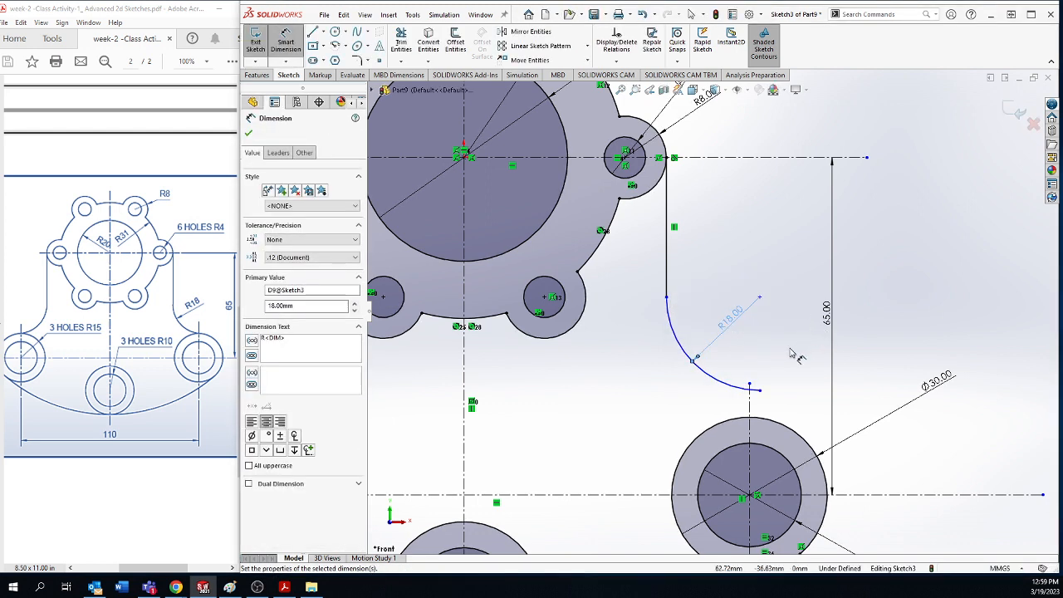
{"action": "left_click", "coordinate": [795, 355]}
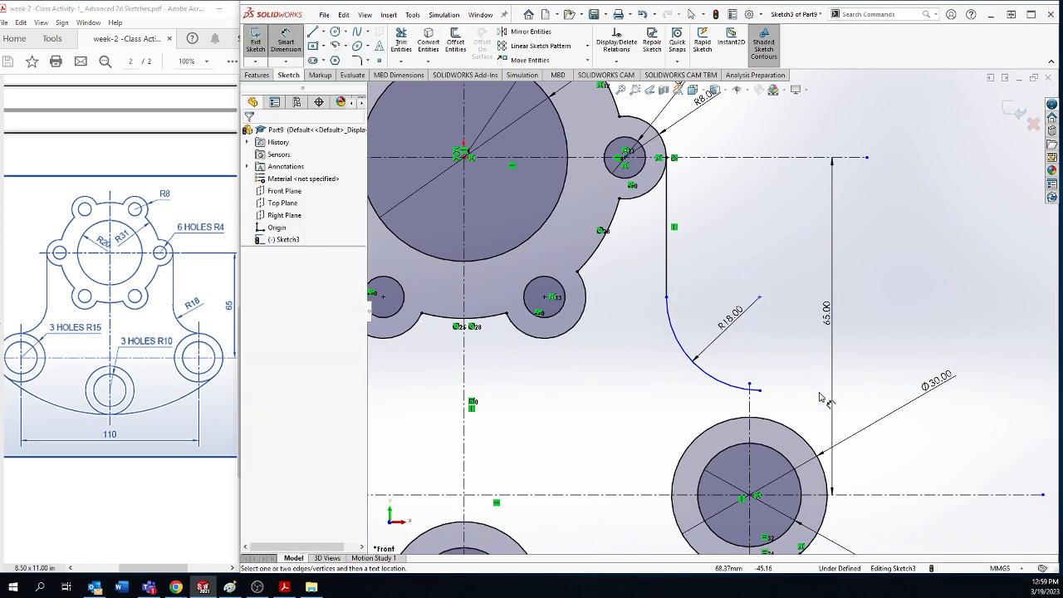
Attach the arc's free end to the topmost point of the right boss's outer circle.
{"action": "left_click", "coordinate": [759, 392]}
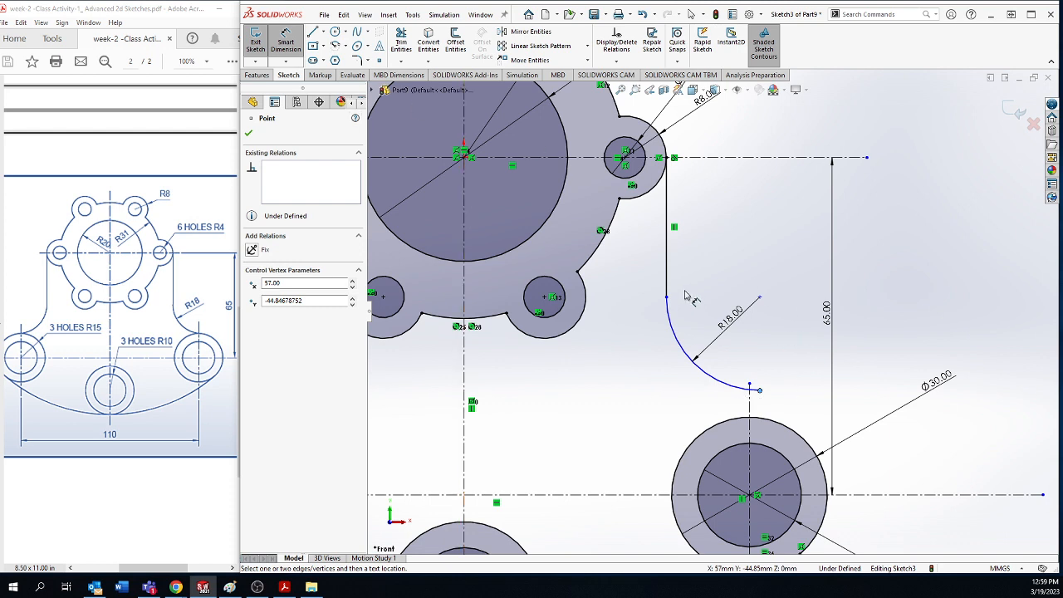
{"action": "key", "text": "Escape"}
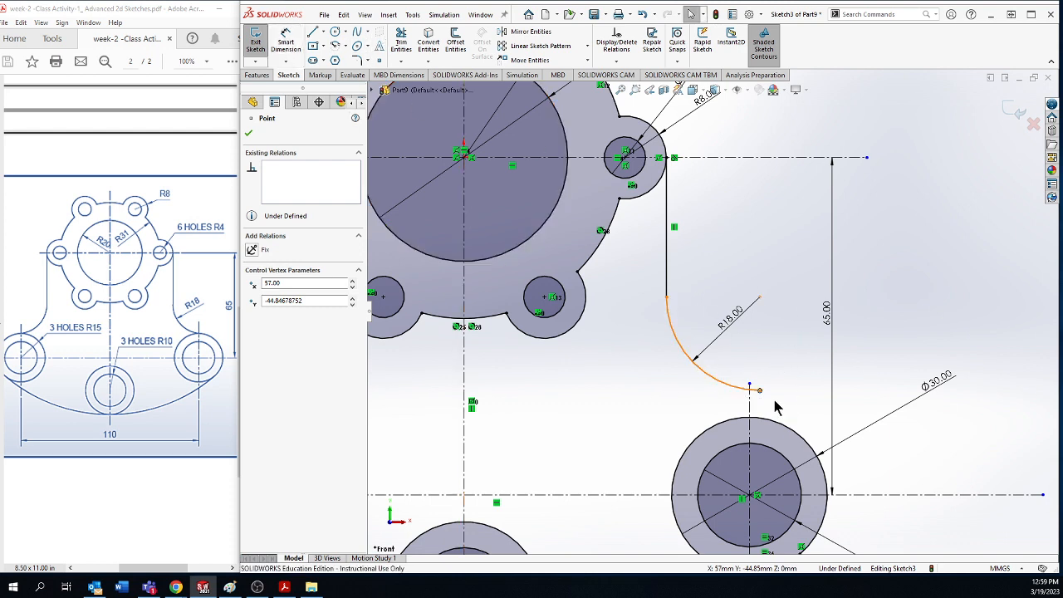
{"action": "left_click_drag", "start_coordinate": [760, 392], "coordinate": [750, 418]}
{"action": "right_click", "coordinate": [748, 306]}
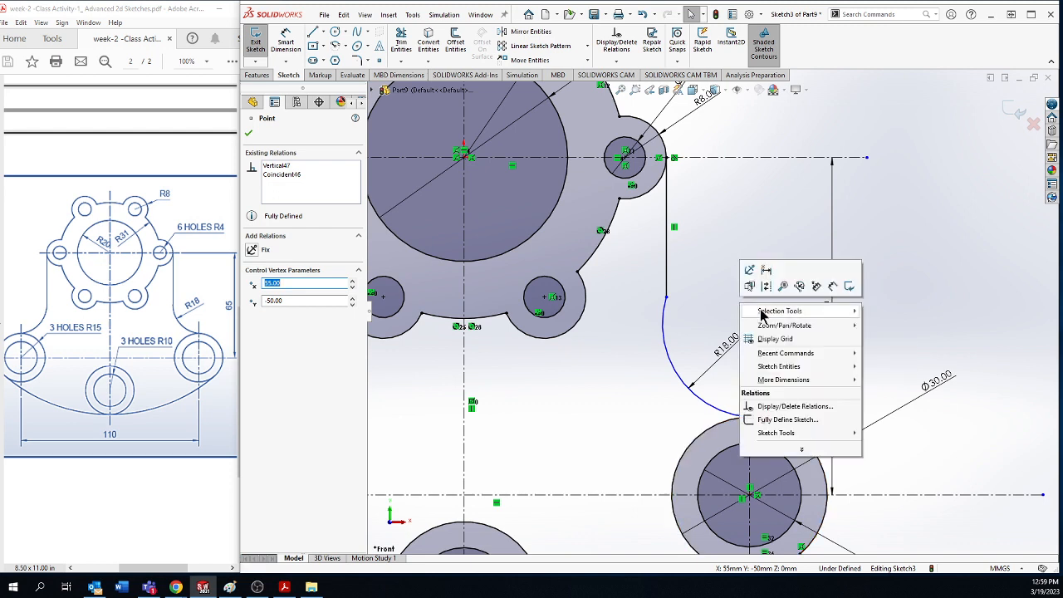
{"action": "left_click", "coordinate": [705, 257]}
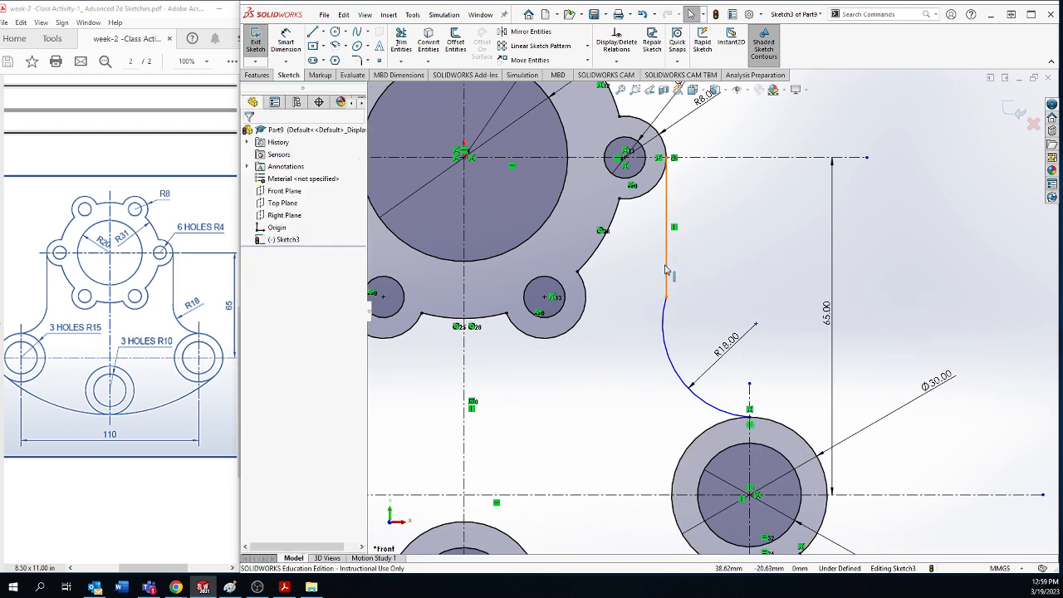
Add a tangent relation between the vertical line and the R18 arc.
{"action": "left_click", "coordinate": [667, 270]}
{"action": "left_click", "coordinate": [674, 326], "text": "ctrl"}
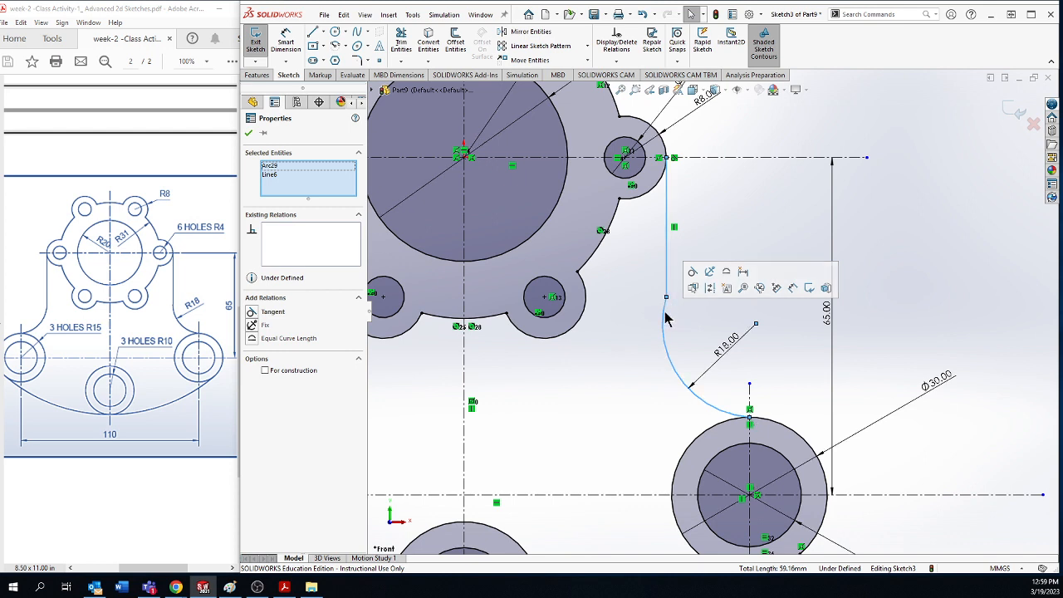
{"action": "left_click", "coordinate": [693, 274]}
{"action": "left_click", "coordinate": [759, 237]}
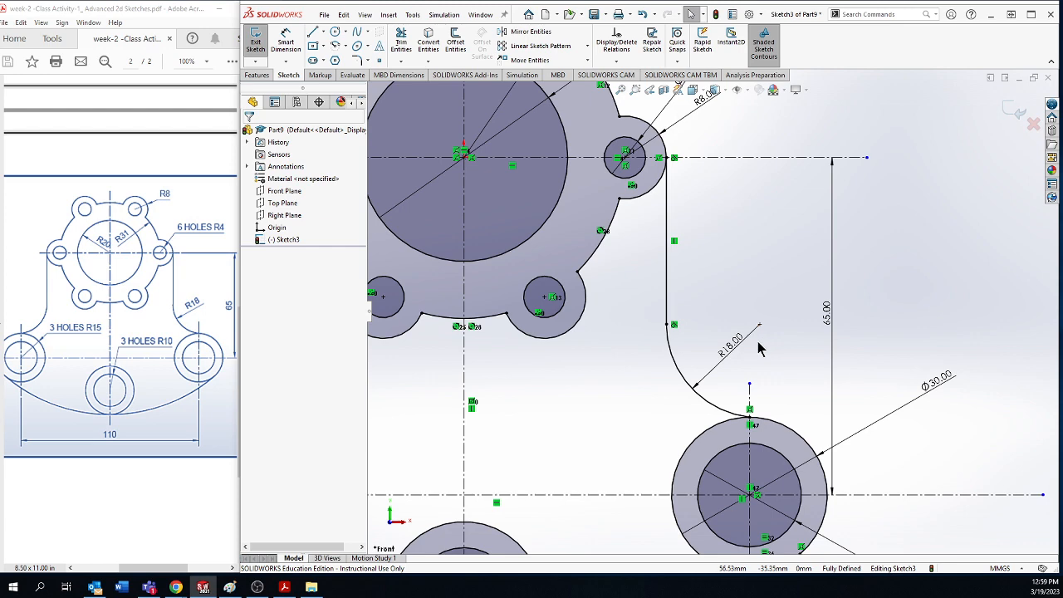
{"action": "scroll", "coordinate": [760, 349], "scroll_direction": "up", "scroll_amount": 5}
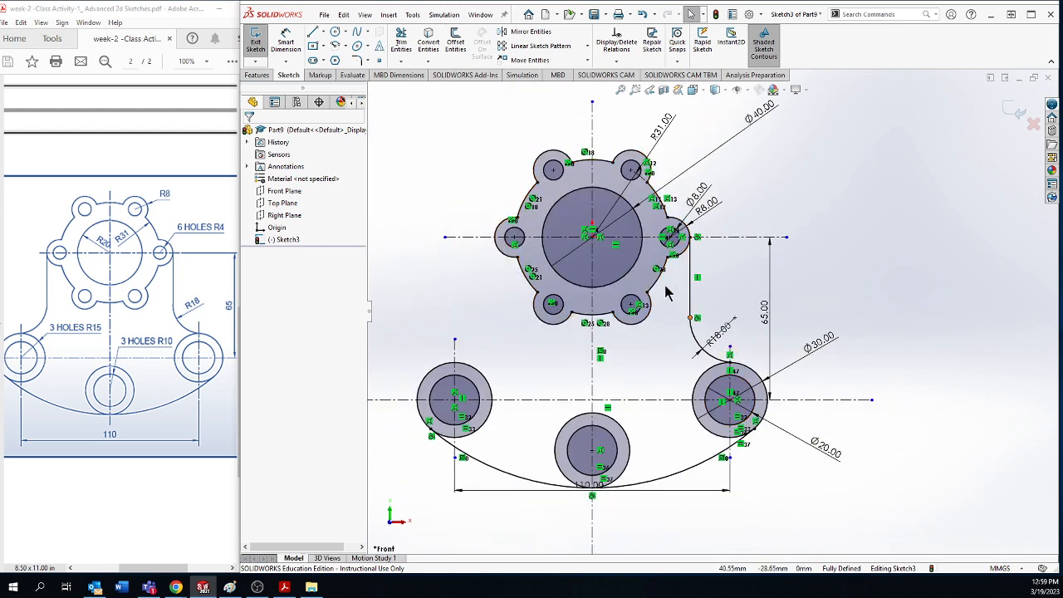
{"action": "left_click", "coordinate": [690, 291]}
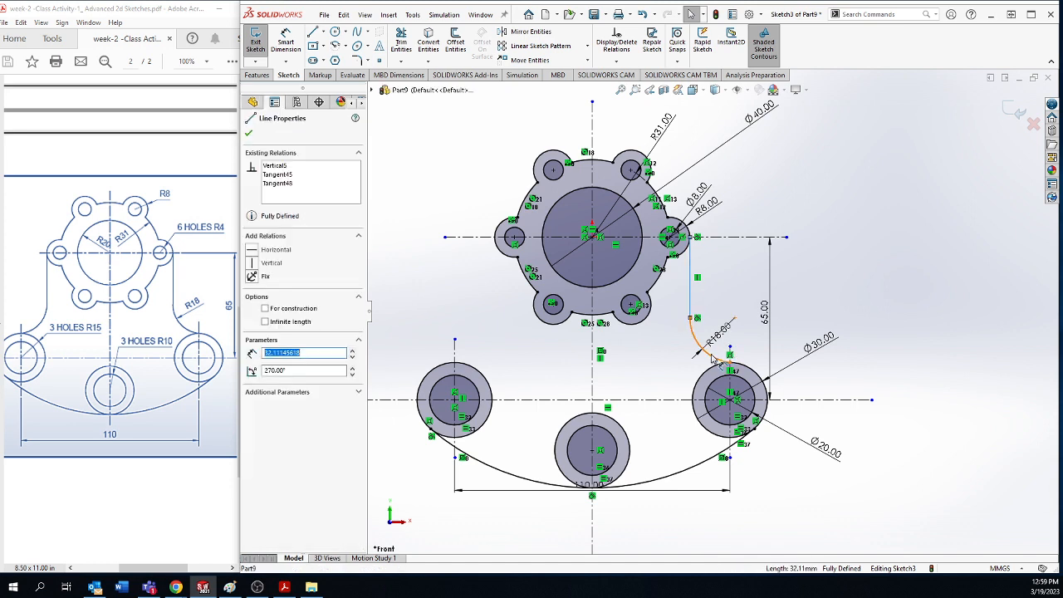
{"action": "left_click", "coordinate": [716, 337], "text": "ctrl"}
{"action": "left_click", "coordinate": [885, 307]}
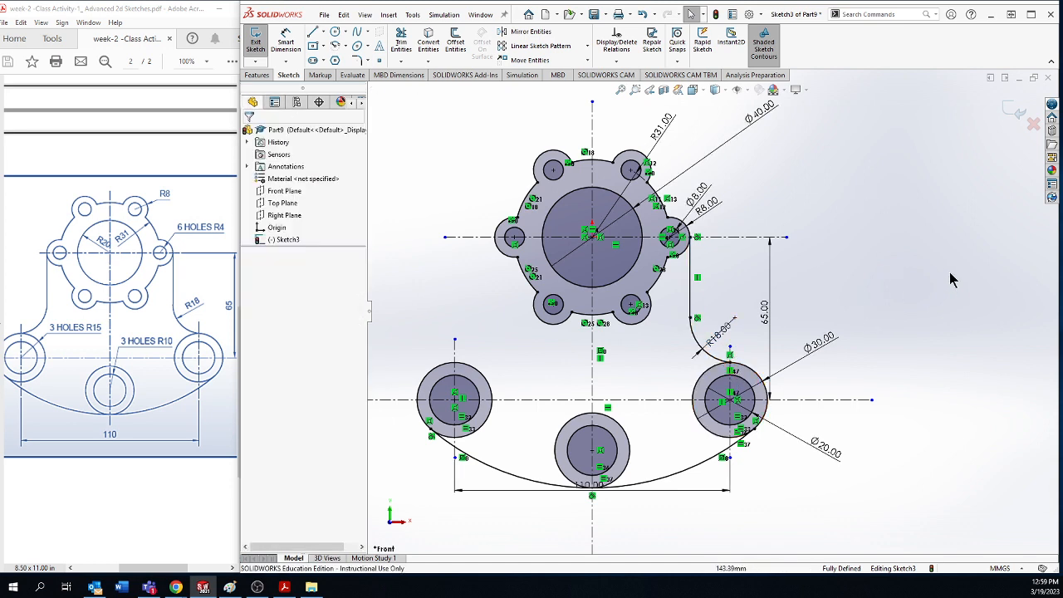
Mirror the vertical line and the R18 arc about the vertical centerline, keeping the originals.
{"action": "left_click", "coordinate": [518, 37]}
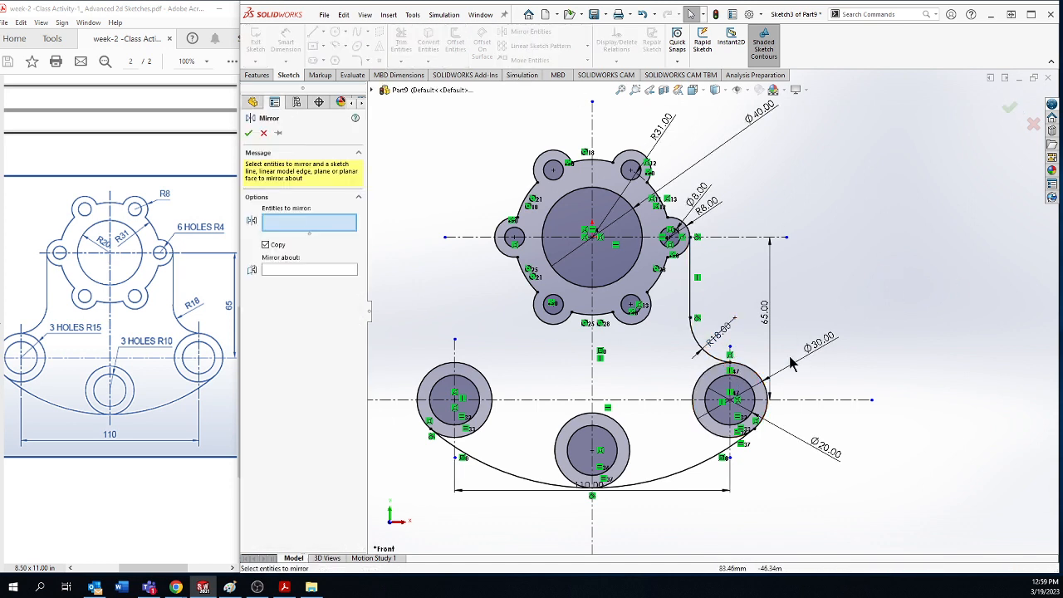
{"action": "left_click", "coordinate": [691, 299]}
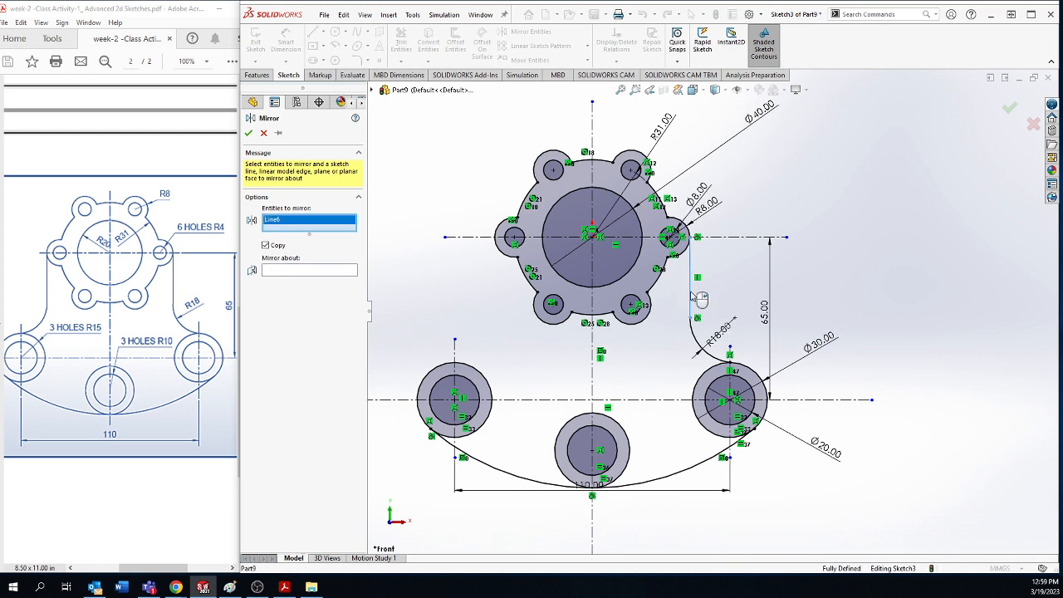
{"action": "left_click", "coordinate": [712, 360]}
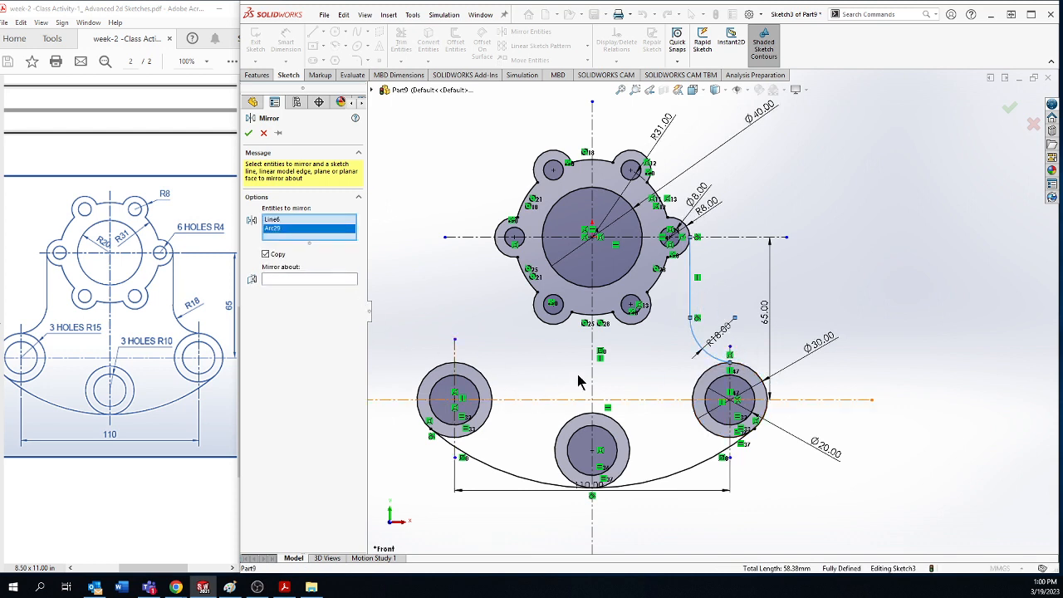
{"action": "left_click", "coordinate": [288, 280]}
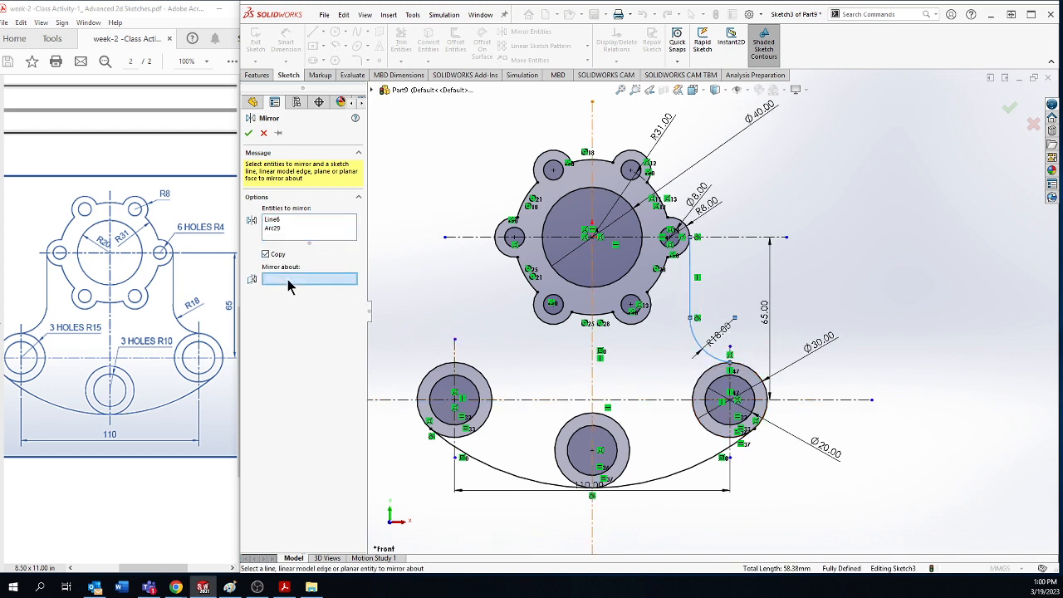
{"action": "left_click", "coordinate": [593, 371]}
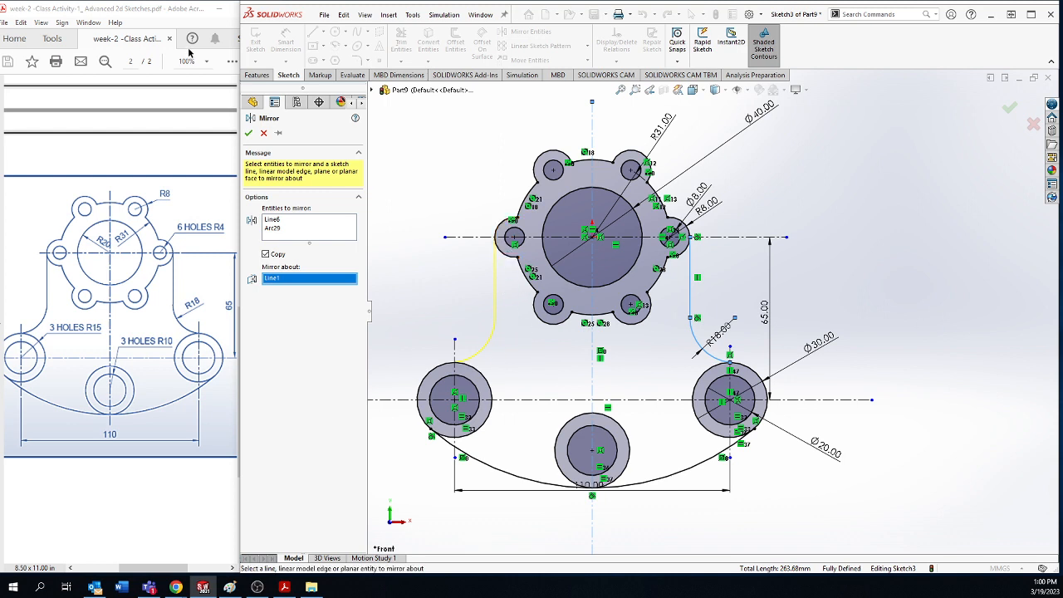
{"action": "left_click", "coordinate": [247, 133]}
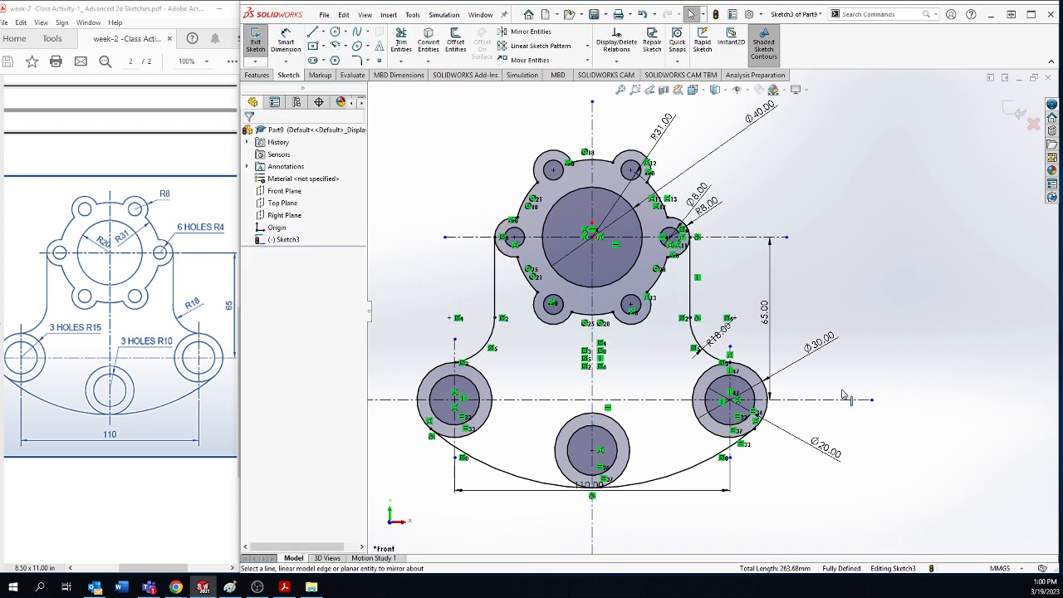